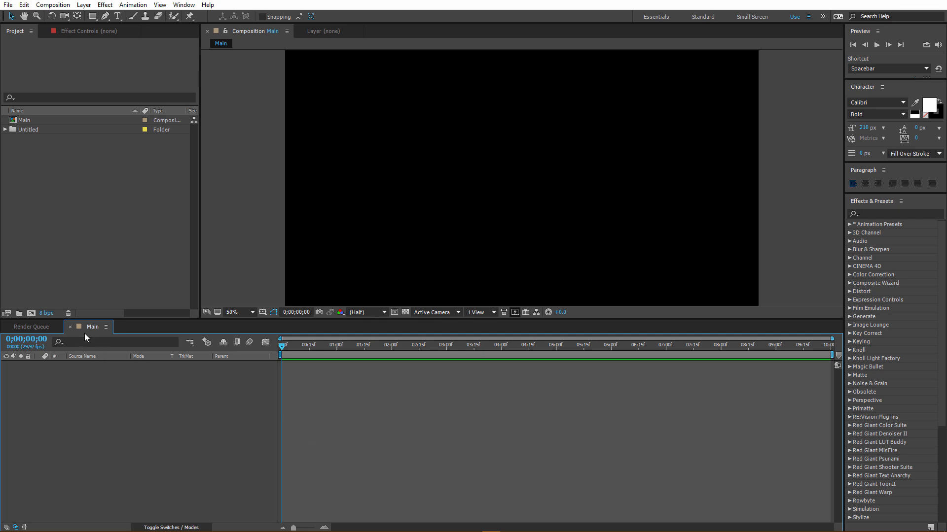
- Review the composition settings of the Main composition
click(25, 119)
right_click(25, 120)
click(49, 124)
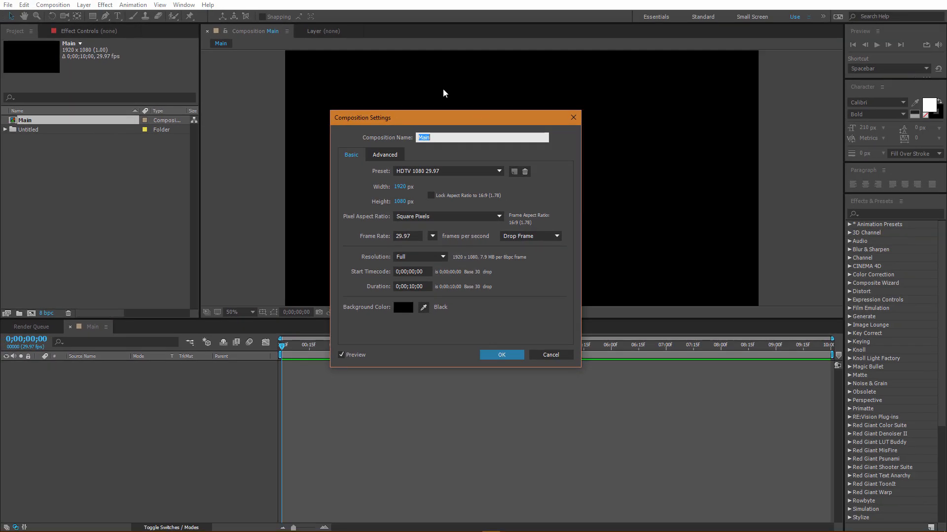
click(498, 354)
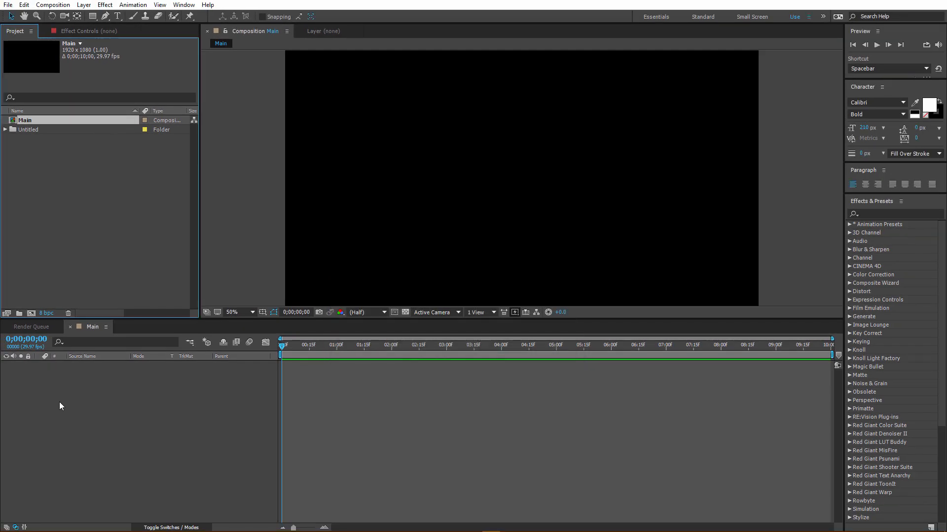
- Create a 1920 × 1080 px solid layer named BG in crimson red, colour DE0448
right_click(75, 384)
mouse_move(99, 389)
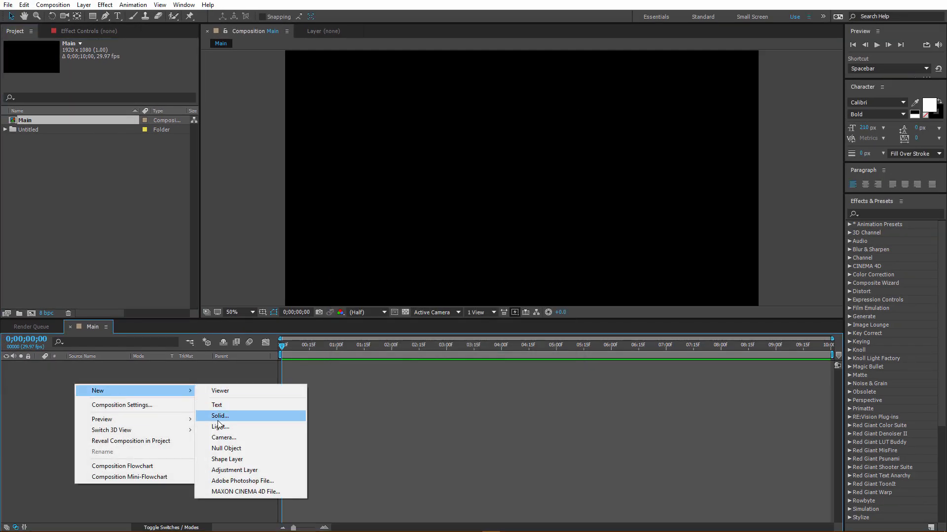
click(266, 415)
text(BG)
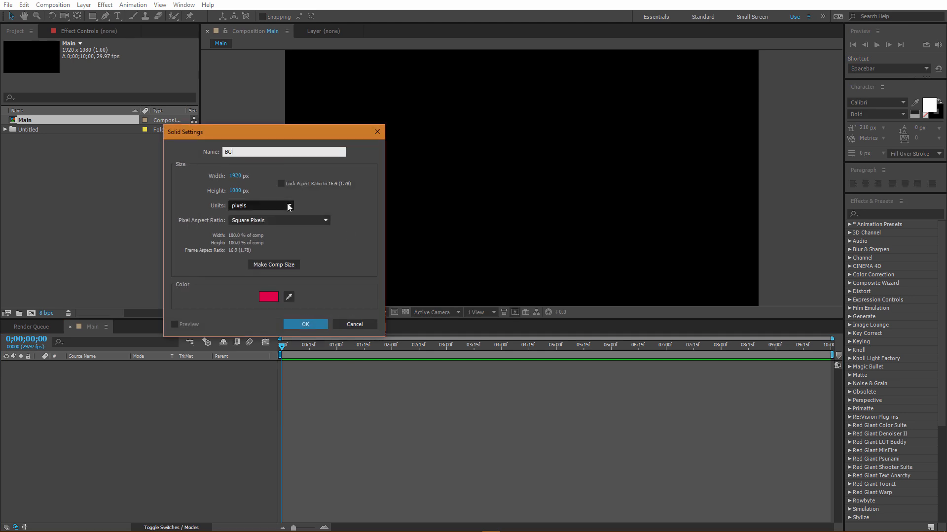
click(266, 296)
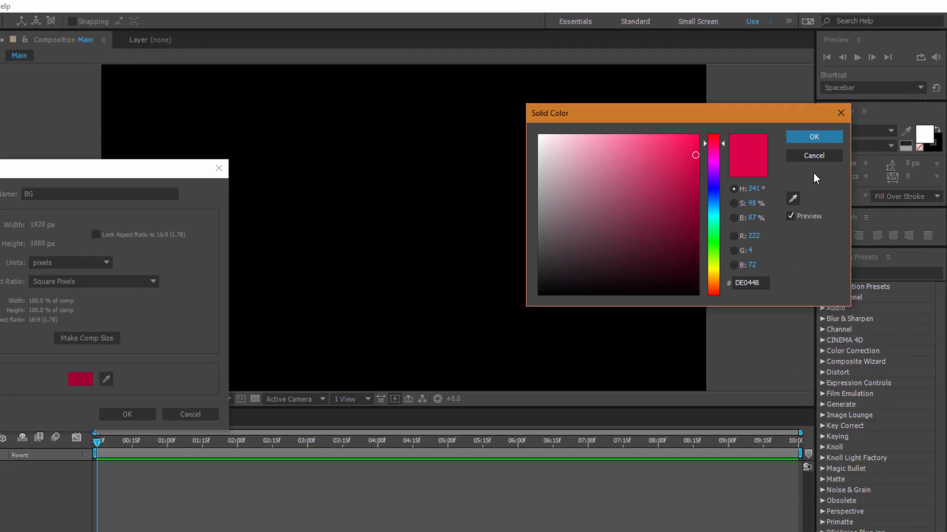
click(814, 137)
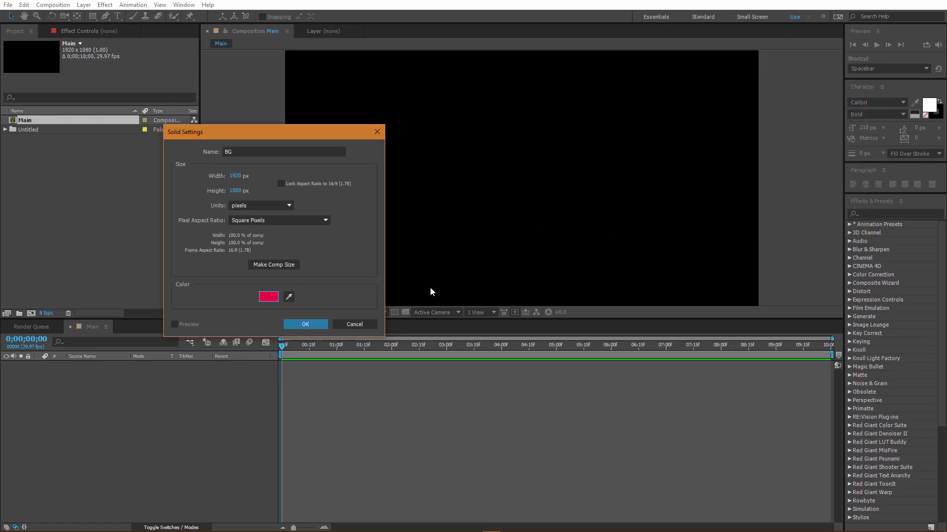
click(296, 325)
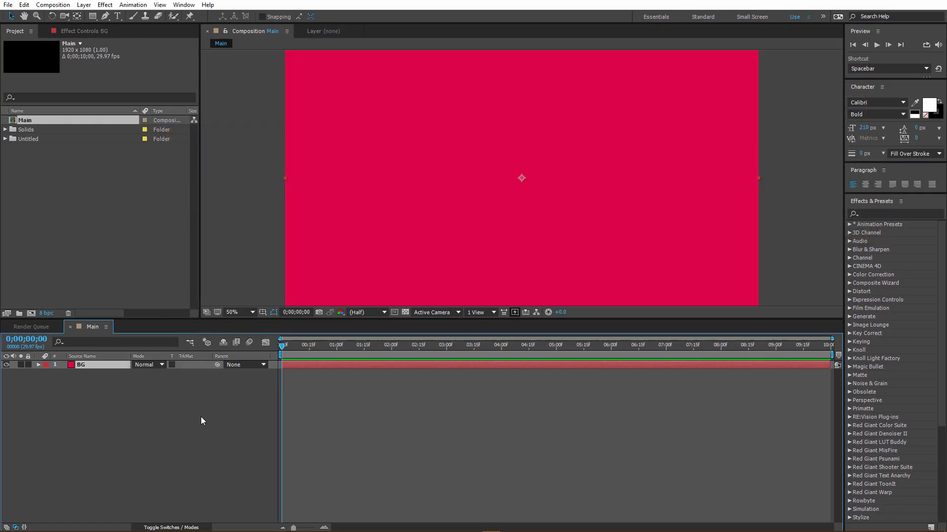
- Add a white text layer reading VFXON in the composition
click(117, 16)
click(467, 184)
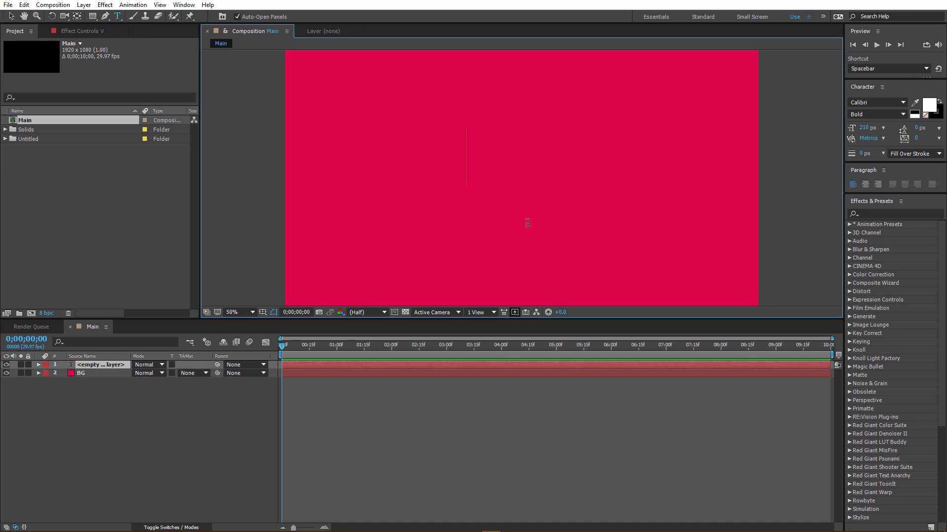
text(VFXON)
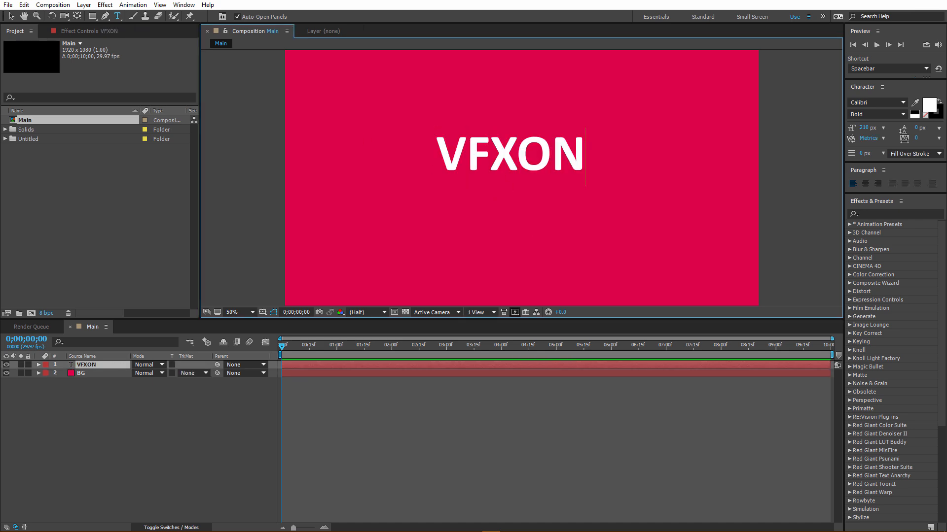
click(11, 16)
- Centre the VFXON text in the frame using the temporarily shown Title/Action Safe guides, and deselect the layers
click(263, 313)
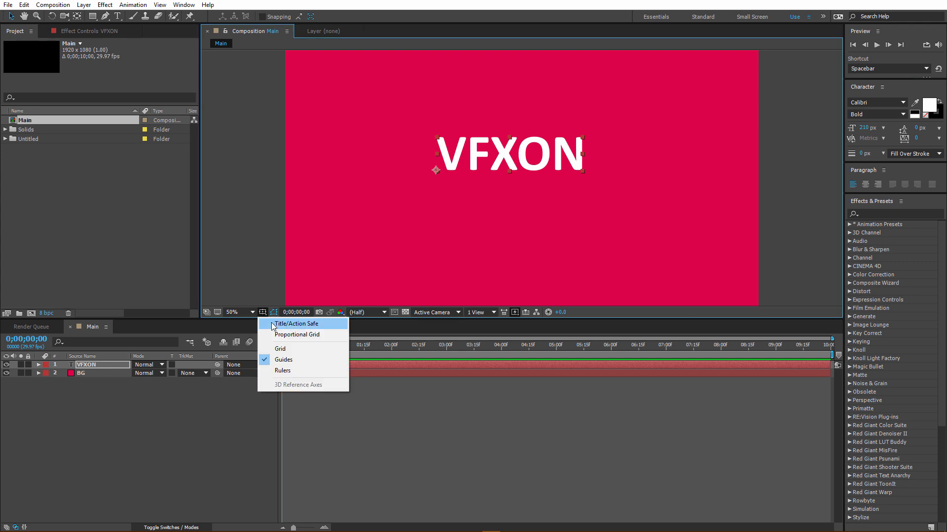
click(288, 383)
drag(554, 155, 567, 174)
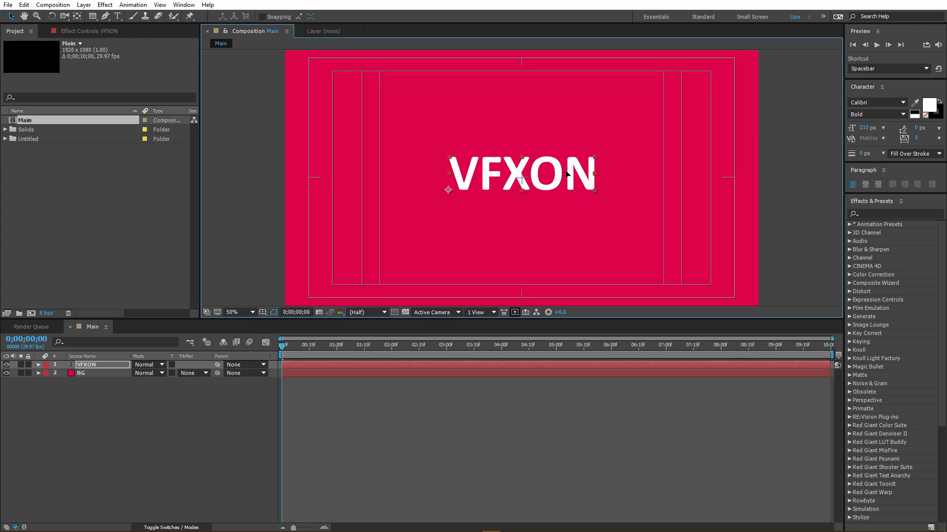
click(643, 182)
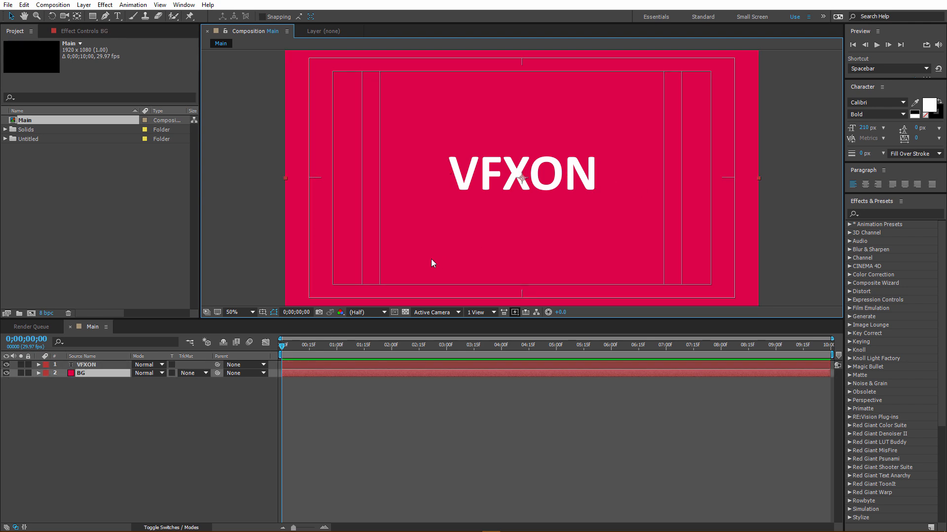
click(262, 313)
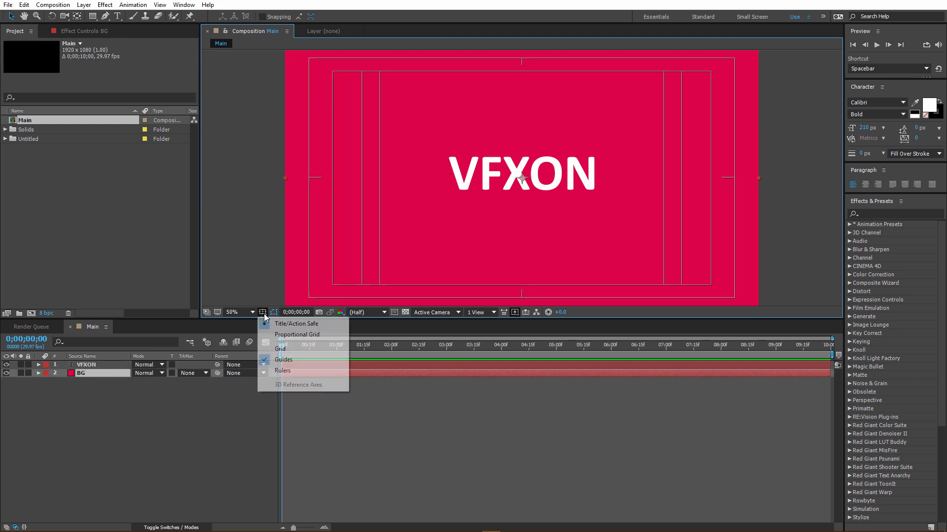
click(283, 321)
click(184, 412)
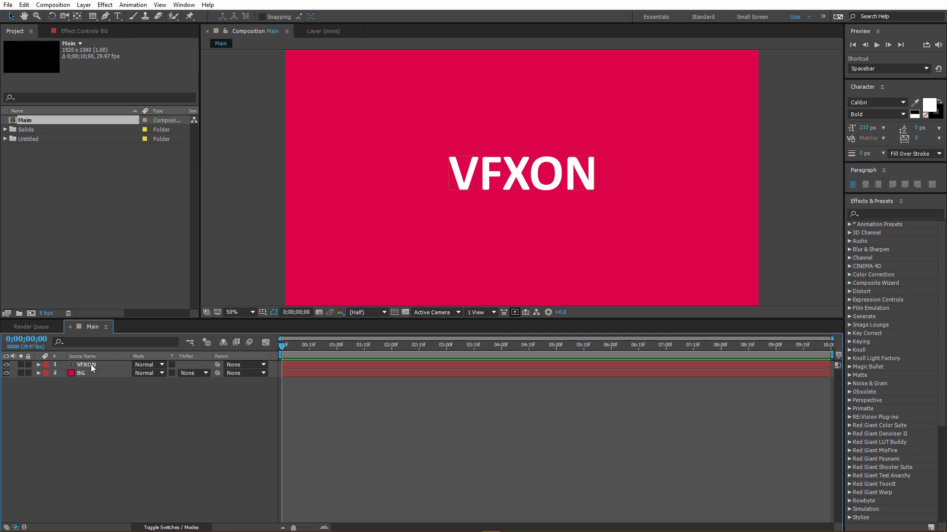
- Find the CC Radial Fast Blur effect and apply it to the VFXON text layer
click(881, 213)
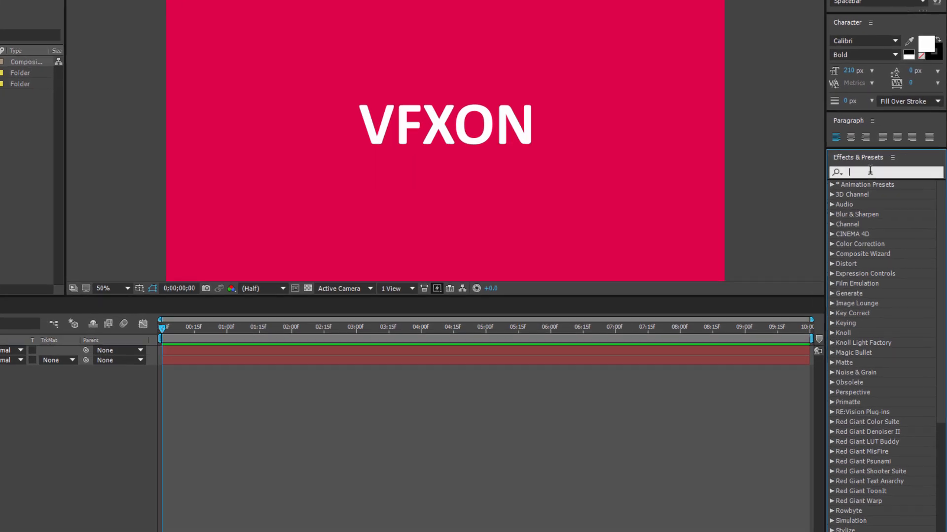
text(r)
key(BackSpace)
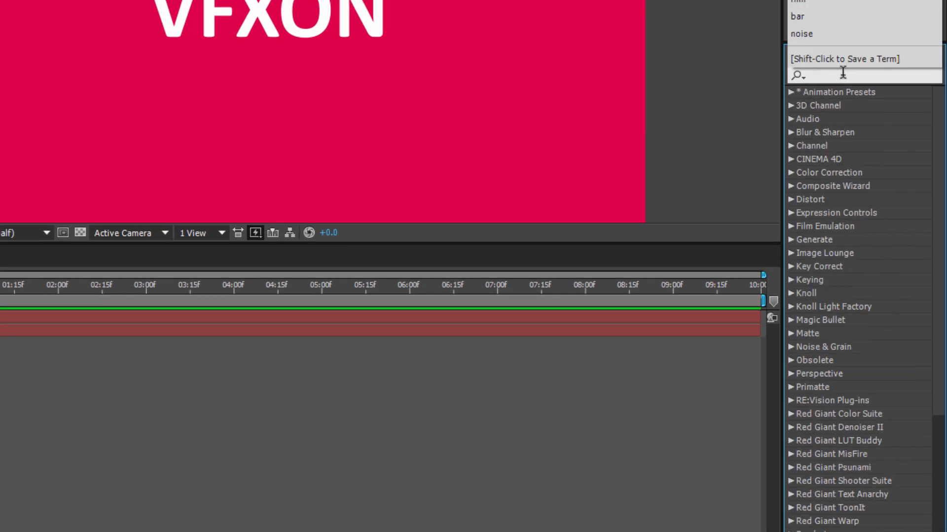
text(radi)
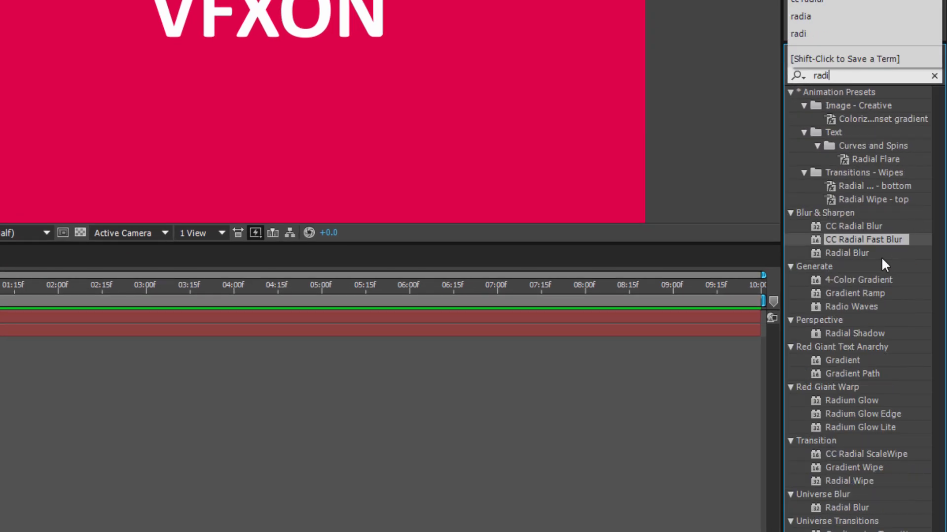
click(869, 239)
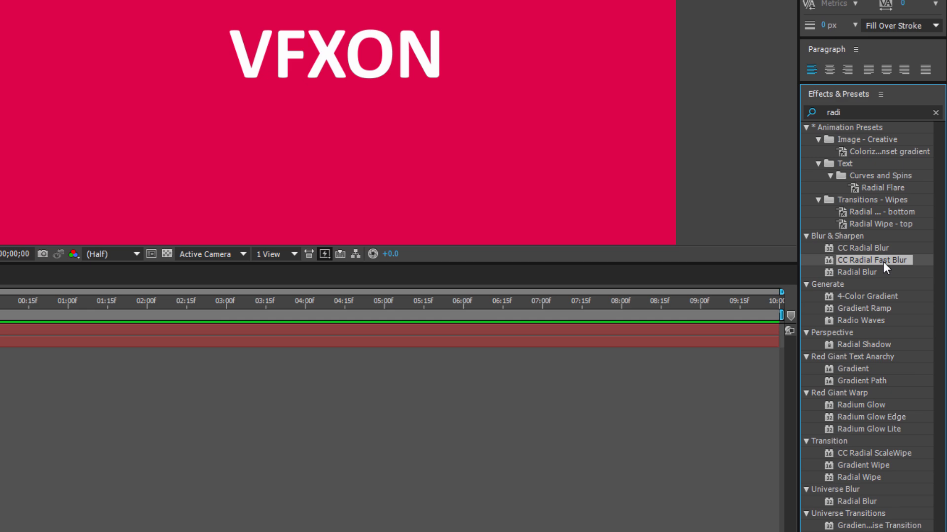
drag(883, 262, 102, 364)
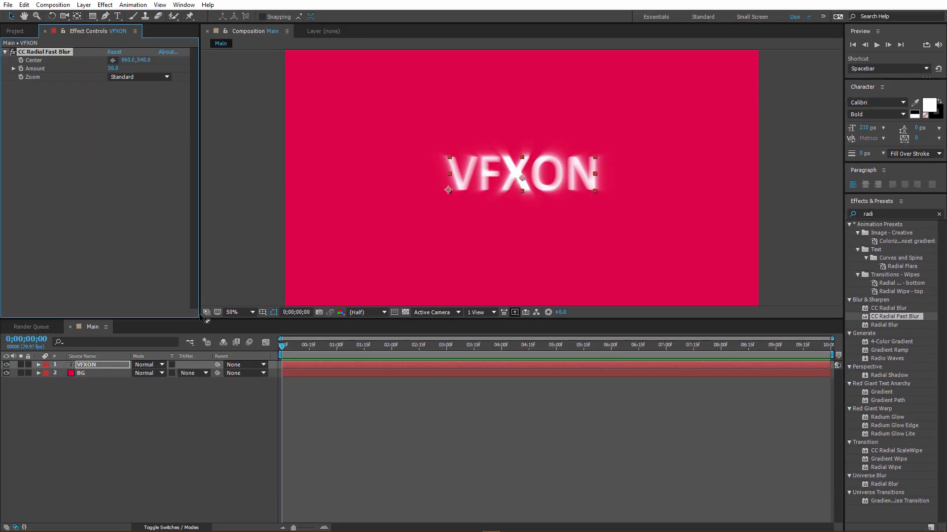
- Find the Matte Choker effect and apply it to the VFXON text layer
drag(882, 214, 844, 215)
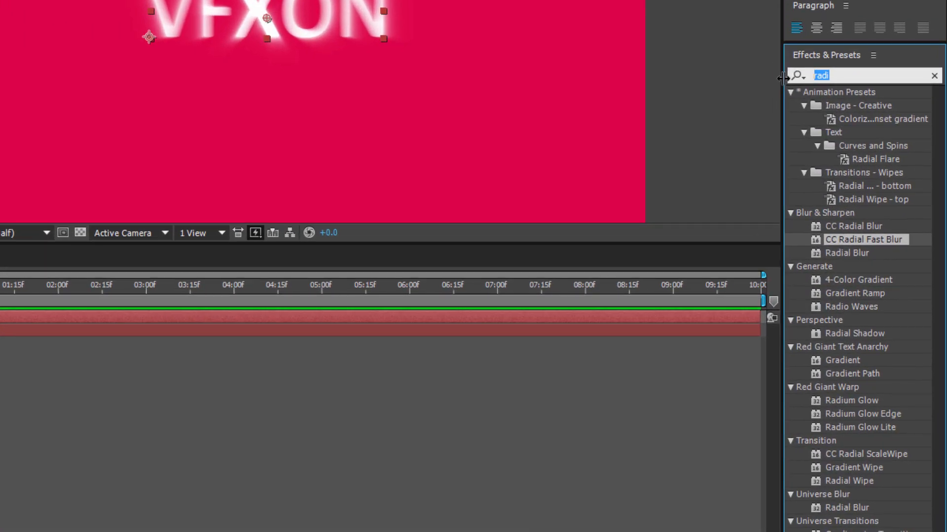
text(matt c)
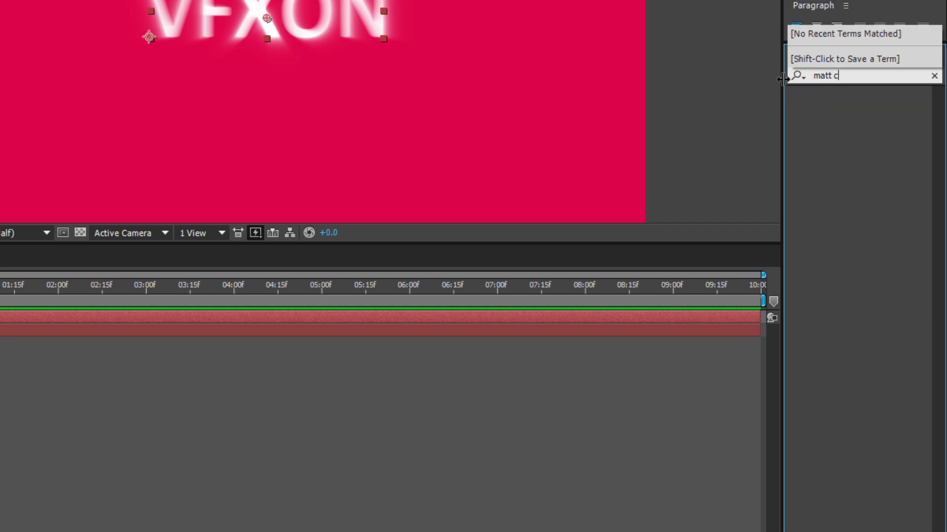
key(BackSpace)
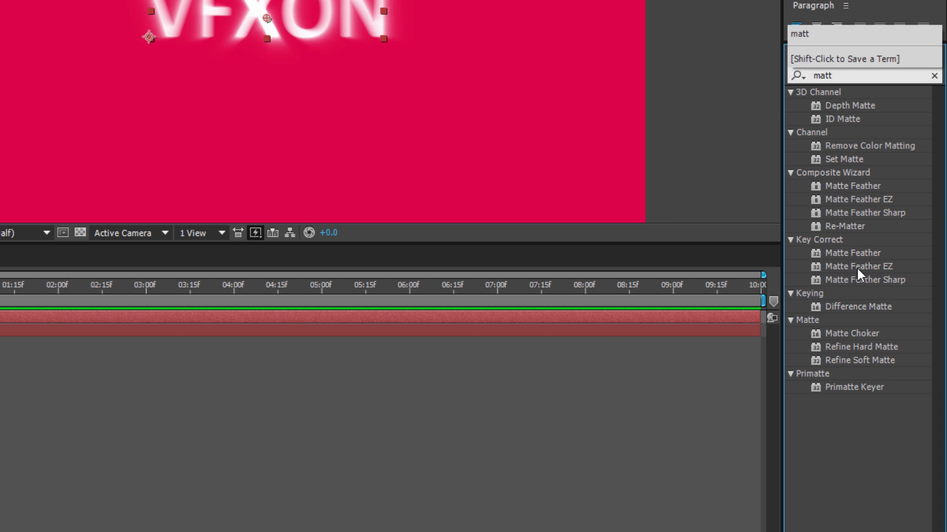
drag(862, 333, 86, 370)
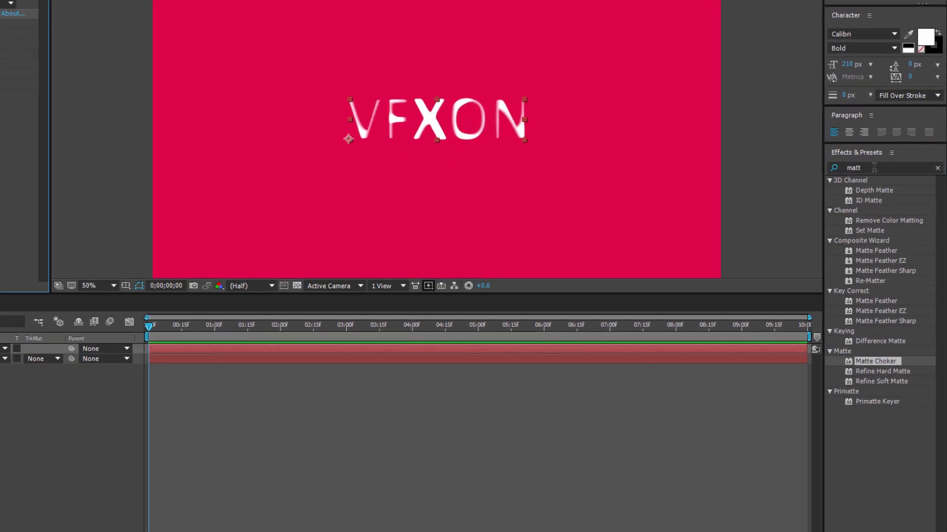
- Find the Fill effect and apply it to the VFXON text layer
click(851, 214)
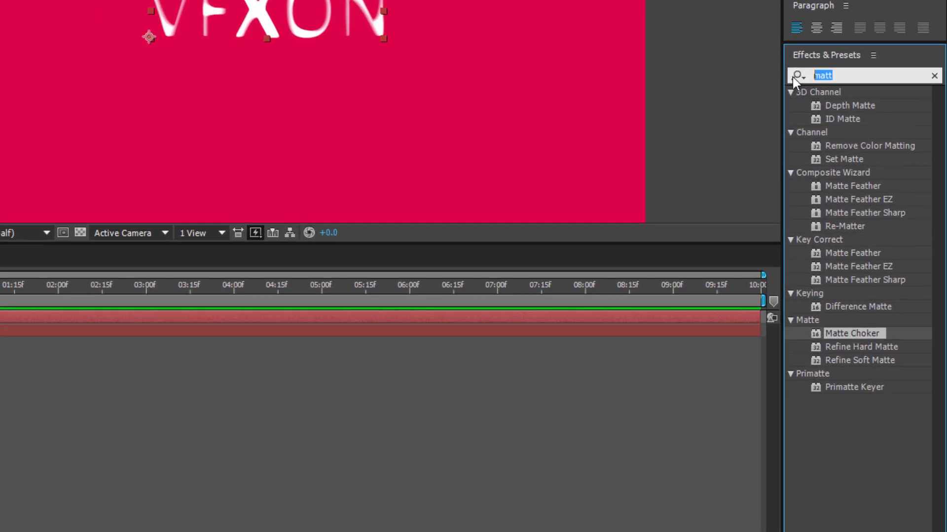
text(fill)
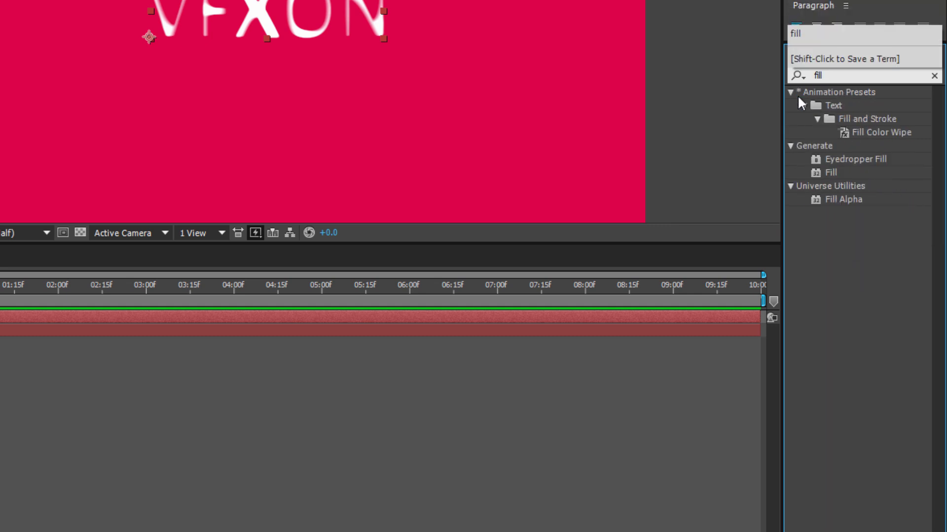
double_click(830, 173)
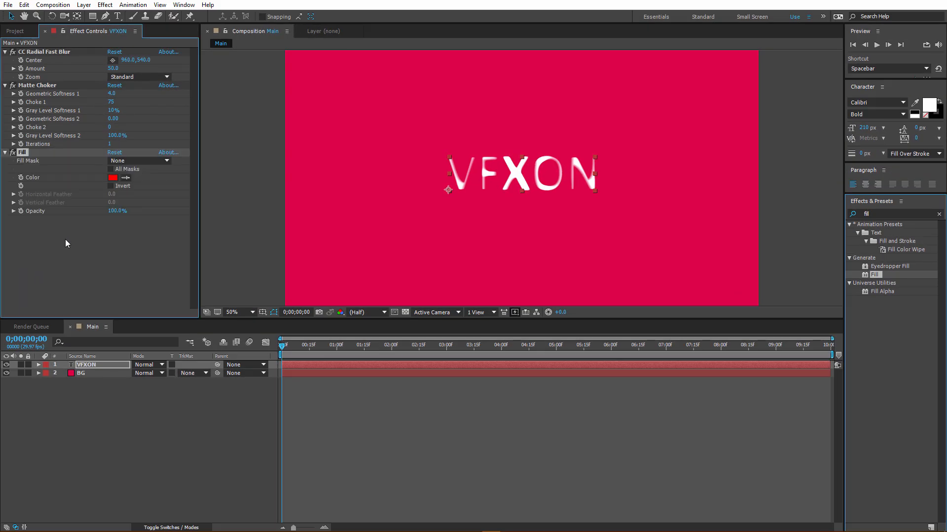
click(113, 195)
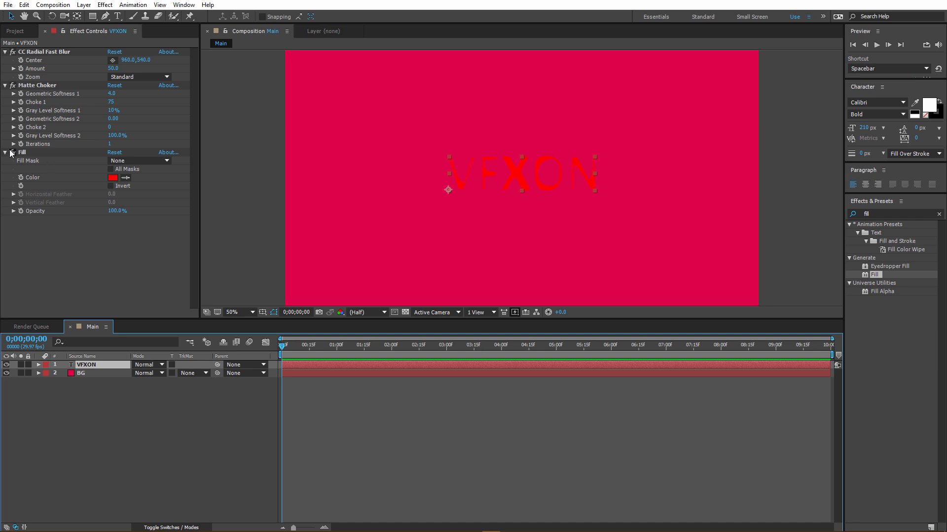
- Set the Fill effect's colour to black (000000) and its opacity to 25%
click(113, 178)
click(682, 208)
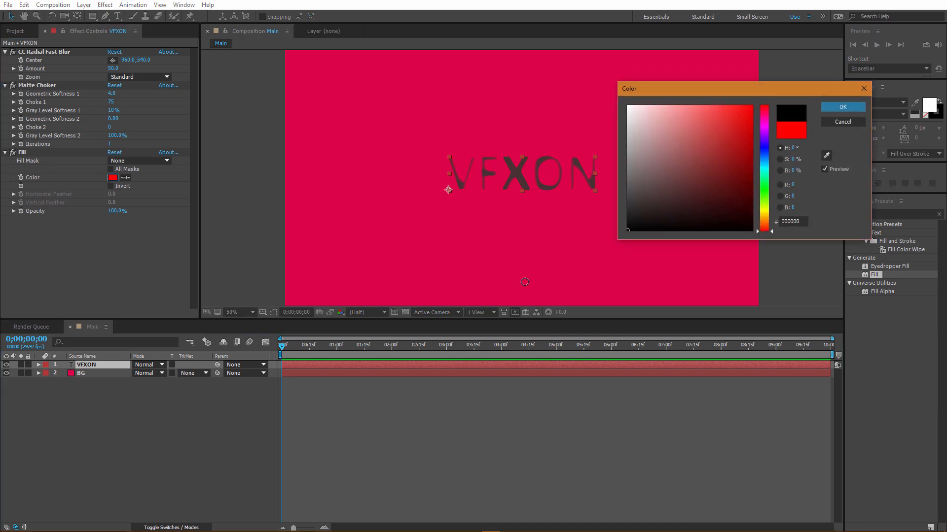
click(843, 107)
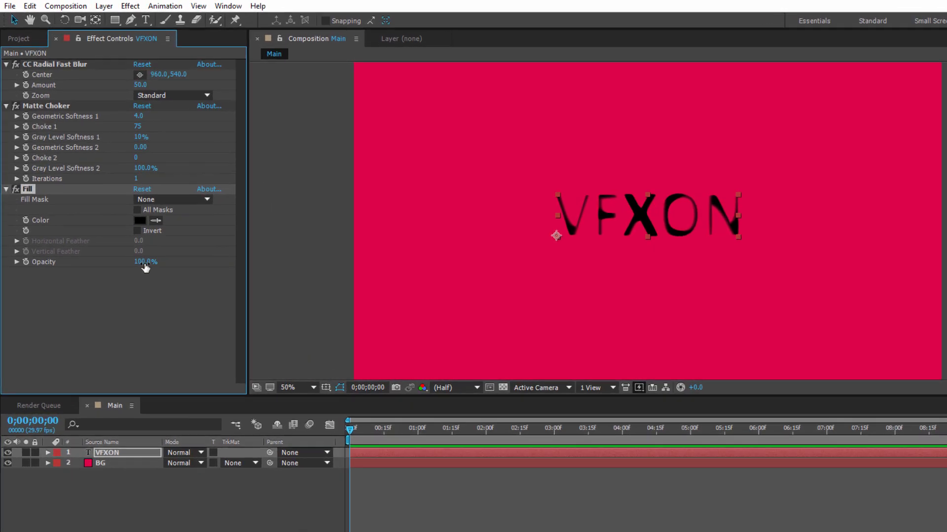
click(117, 210)
text(25)
click(219, 490)
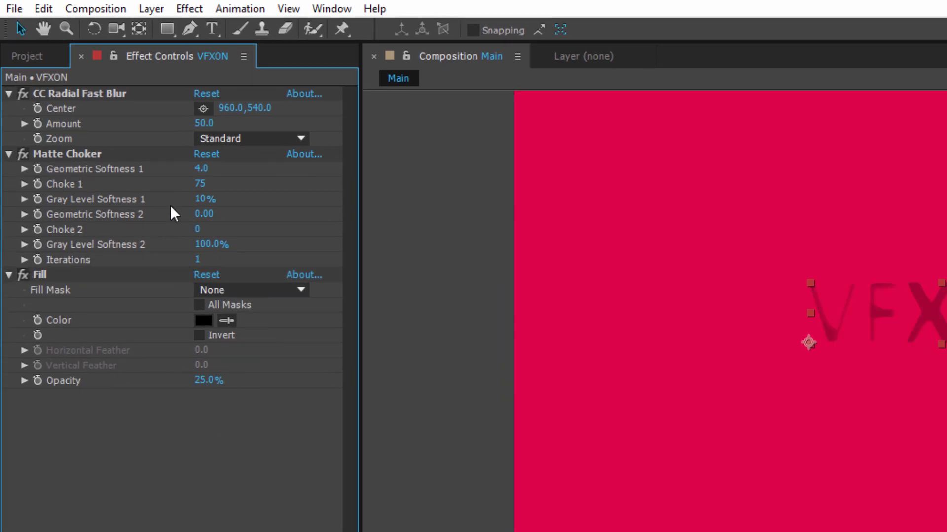
- Set the Matte Choker's Geometric Softness 1 to 0 and Choke 1 to -127
click(205, 169)
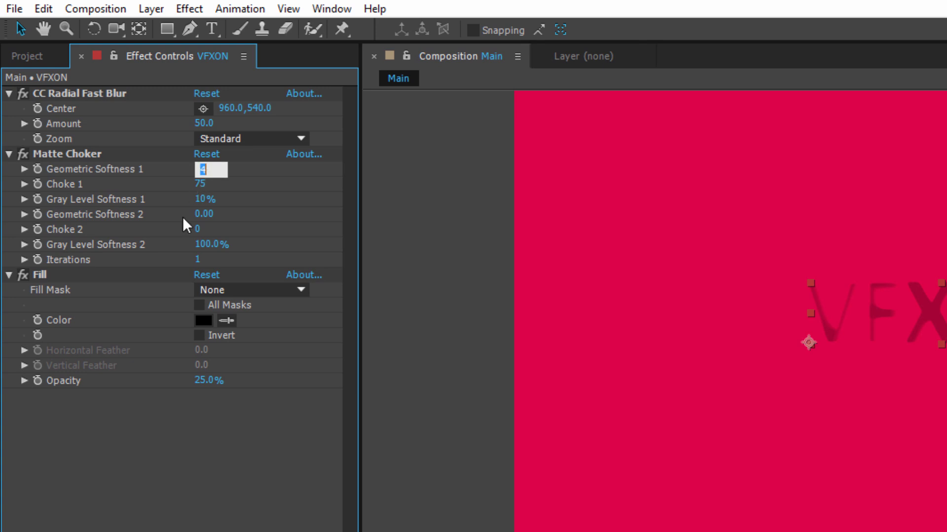
text(0)
key(Return)
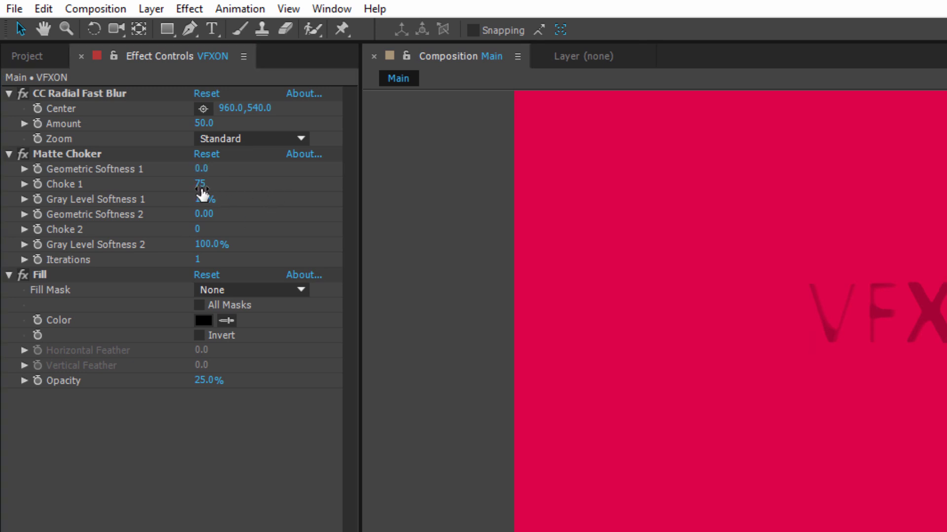
click(202, 185)
text(127)
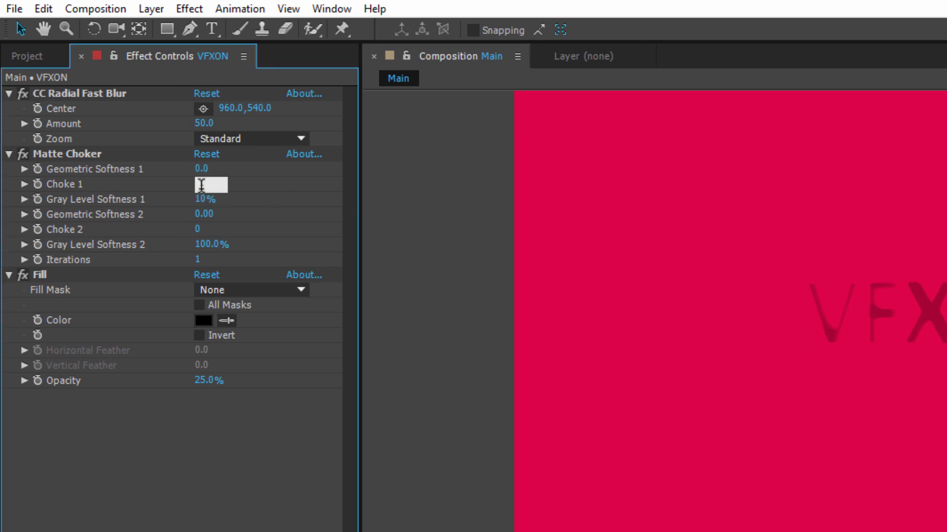
key(Return)
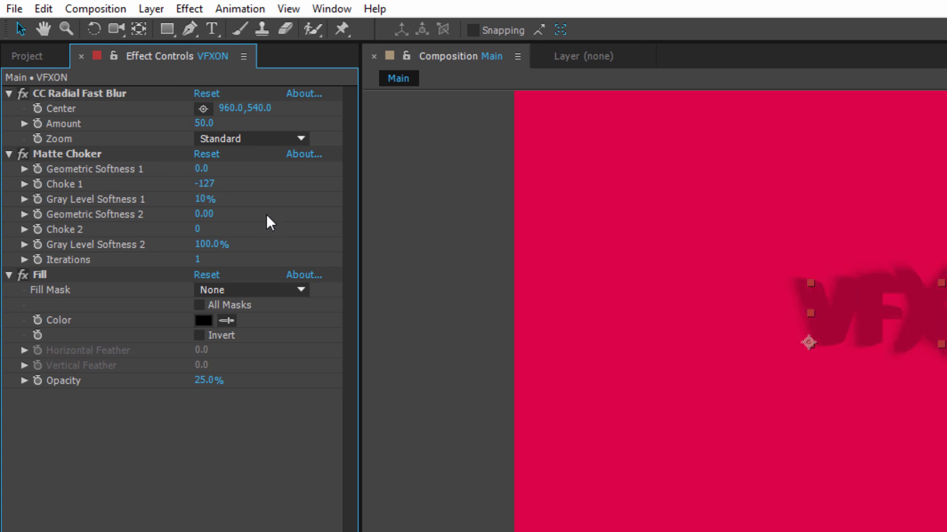
- Set the Matte Choker's Gray Level Softness 1 and Gray Level Softness 2 to 0%
click(203, 199)
text(0)
key(Return)
click(212, 245)
text(0)
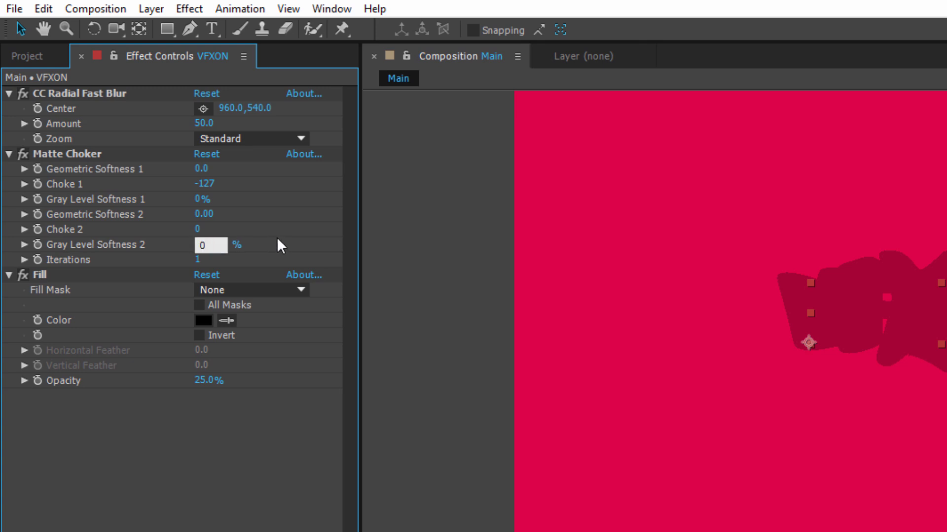
key(Return)
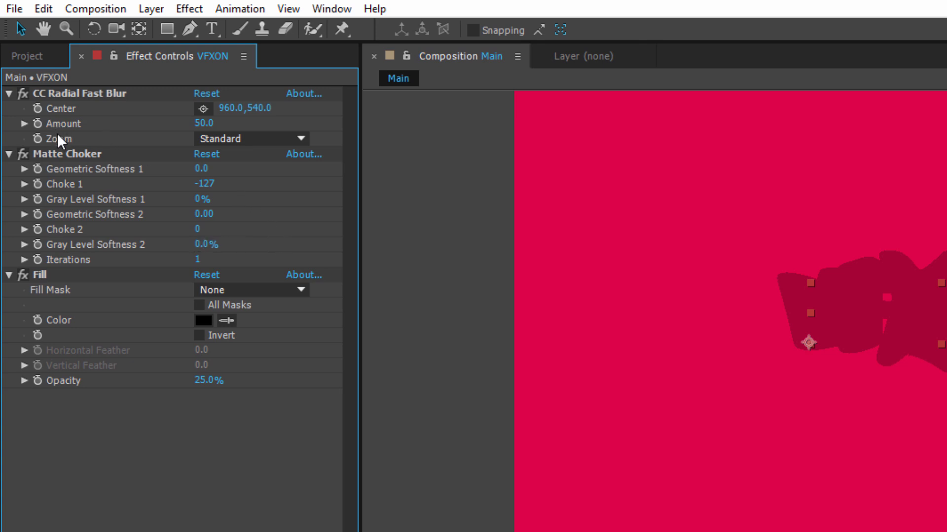
- Set the CC Radial Fast Blur's Amount to 100
click(207, 126)
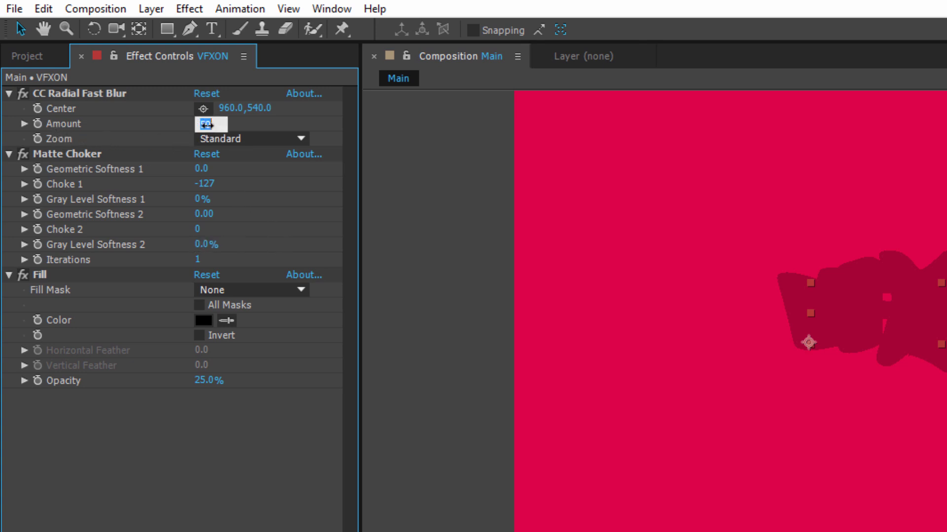
text(100)
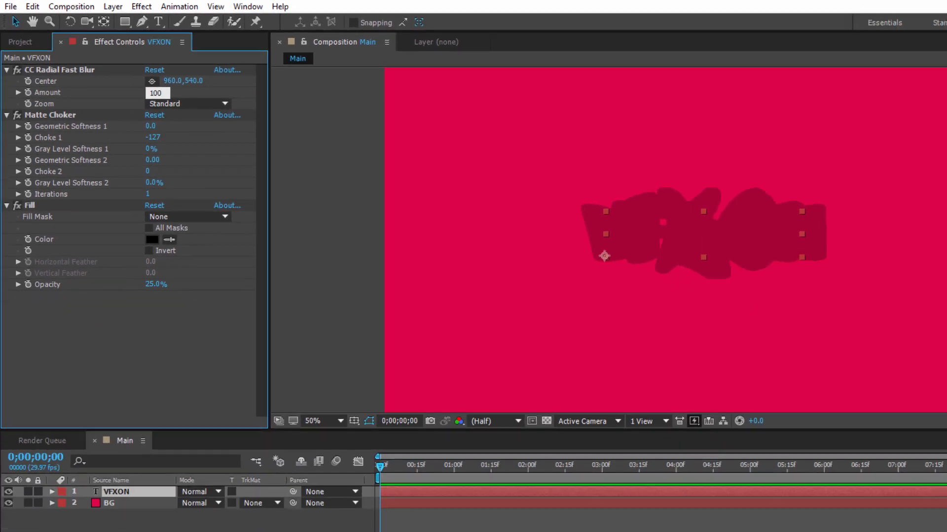
key(Return)
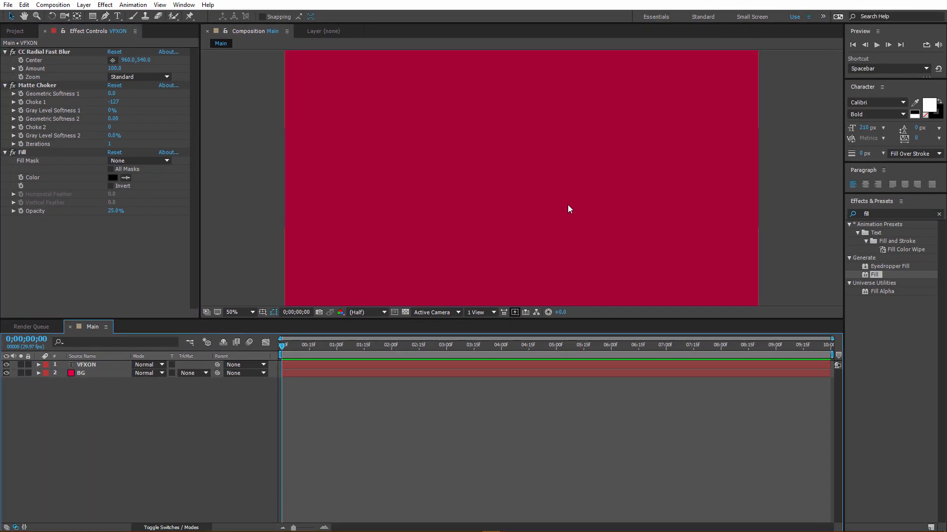
- Move the CC Radial Fast Blur's centre point to about 194, 150, up and to the left of the VFXON text
click(113, 59)
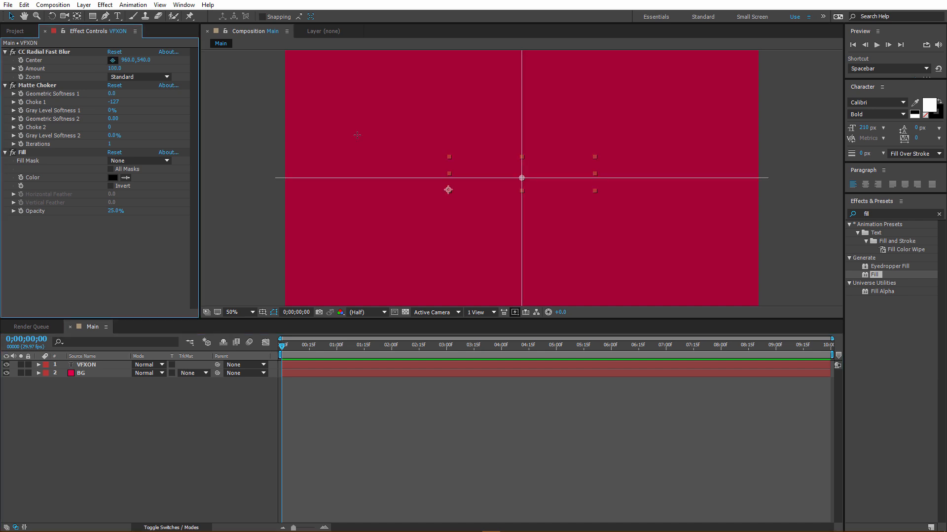
click(482, 175)
drag(480, 173, 334, 81)
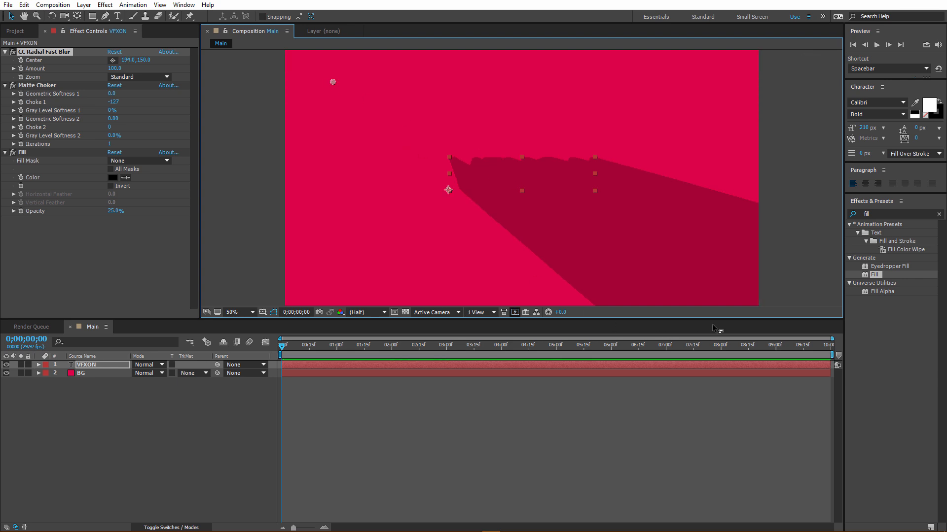
click(270, 119)
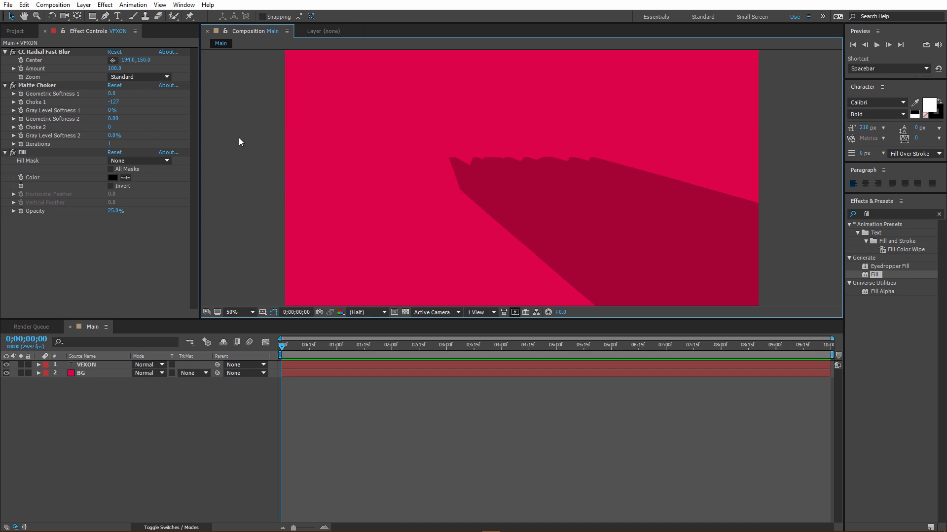
- Set the CC Radial Fast Blur's Center to 192, -160
click(349, 402)
click(129, 60)
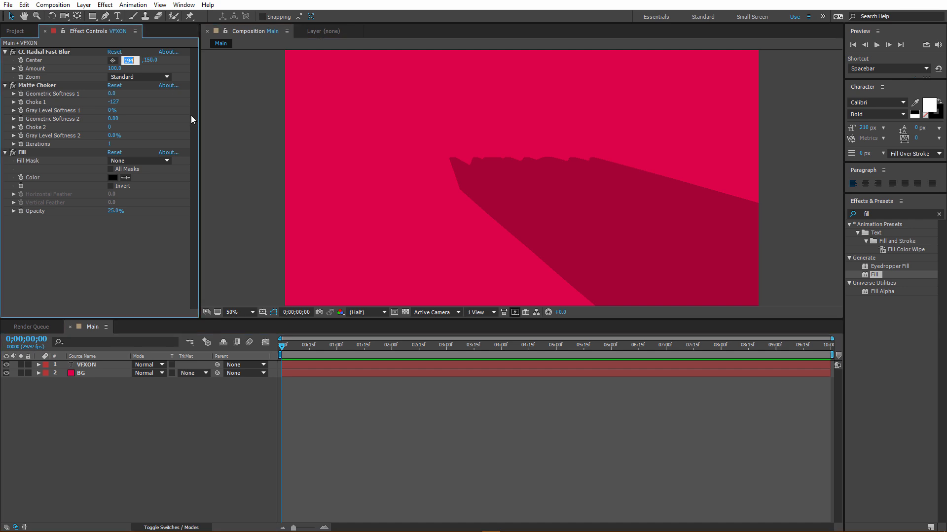
text(18)
click(182, 77)
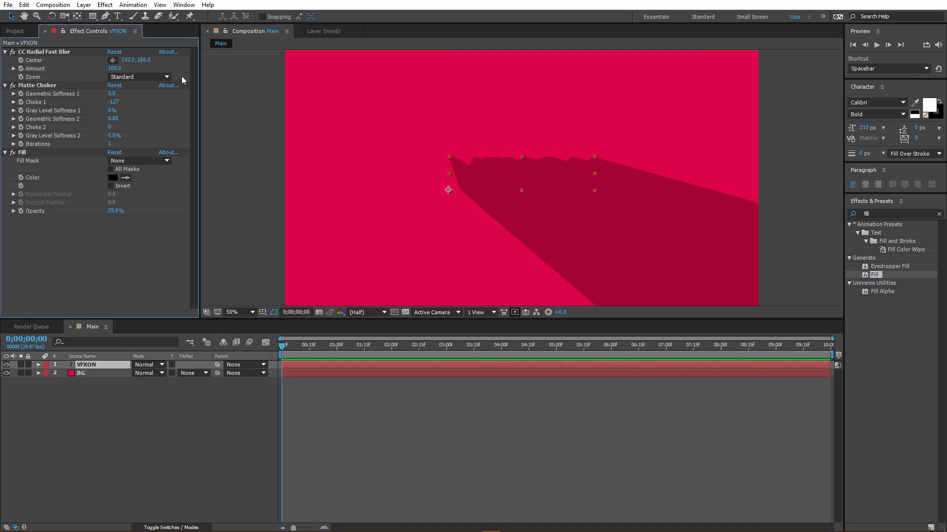
click(143, 60)
text(-160)
click(224, 90)
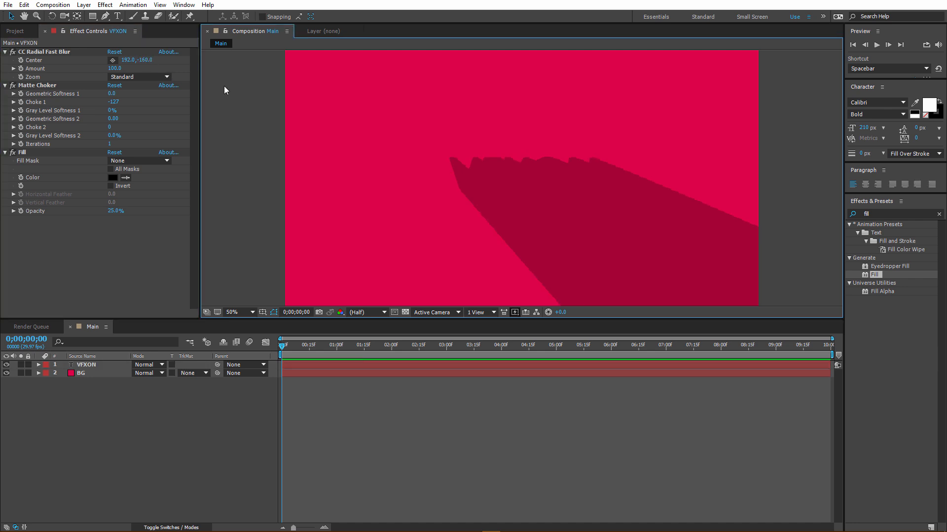
- Turn off the Fill, Matte Choker and CC Radial Fast Blur effects on the VFXON layer
click(13, 153)
click(13, 85)
click(13, 51)
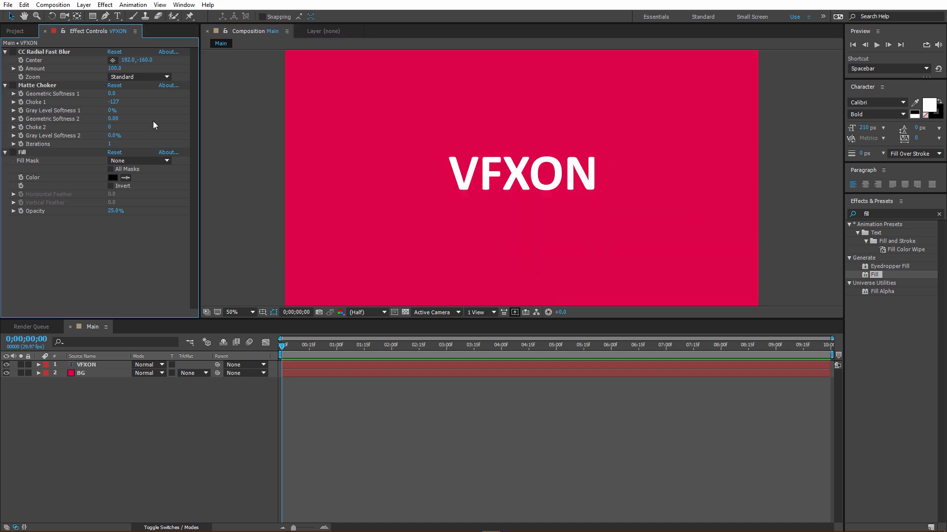
click(238, 165)
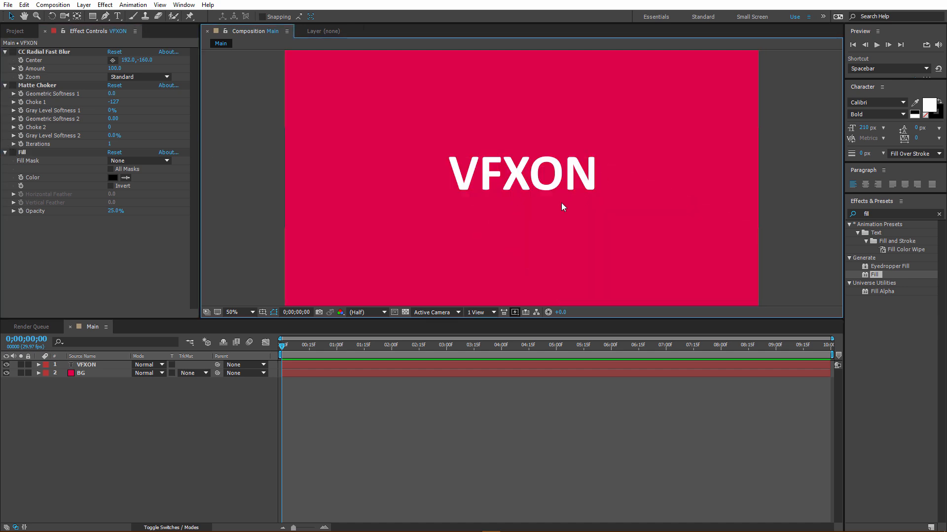
- Set a Position keyframe for the VFXON layer at 0;00;01;00
click(306, 348)
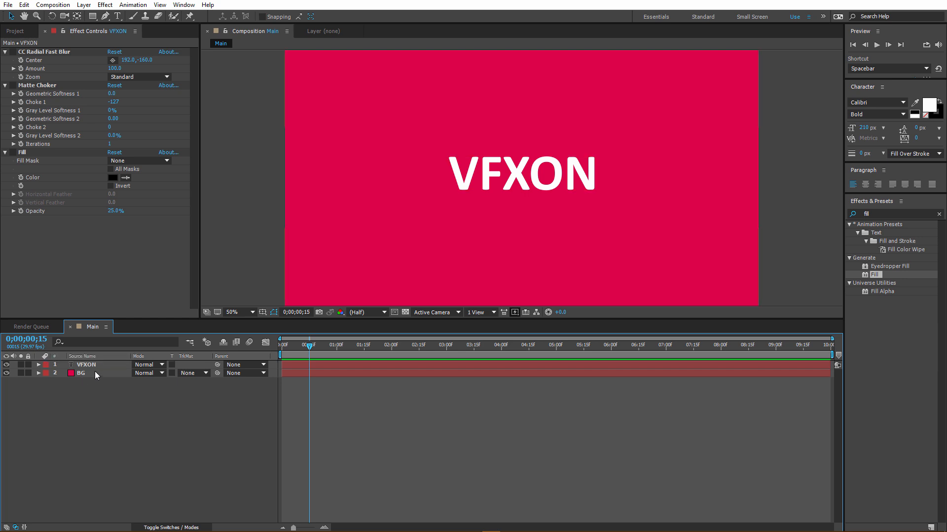
click(336, 353)
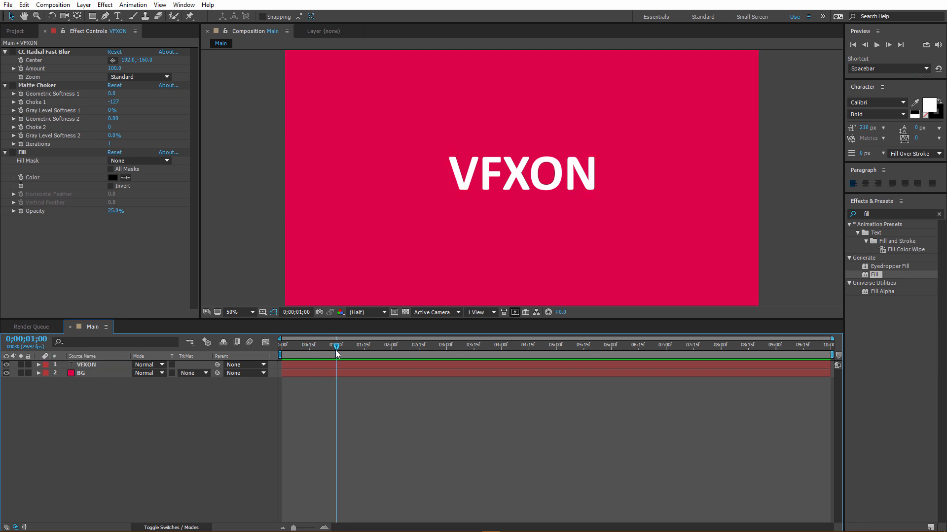
click(90, 365)
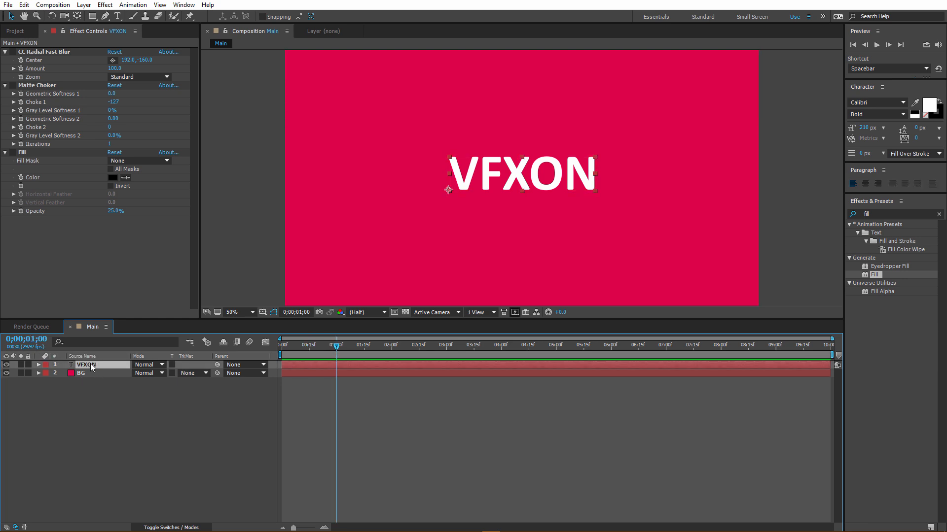
key(p)
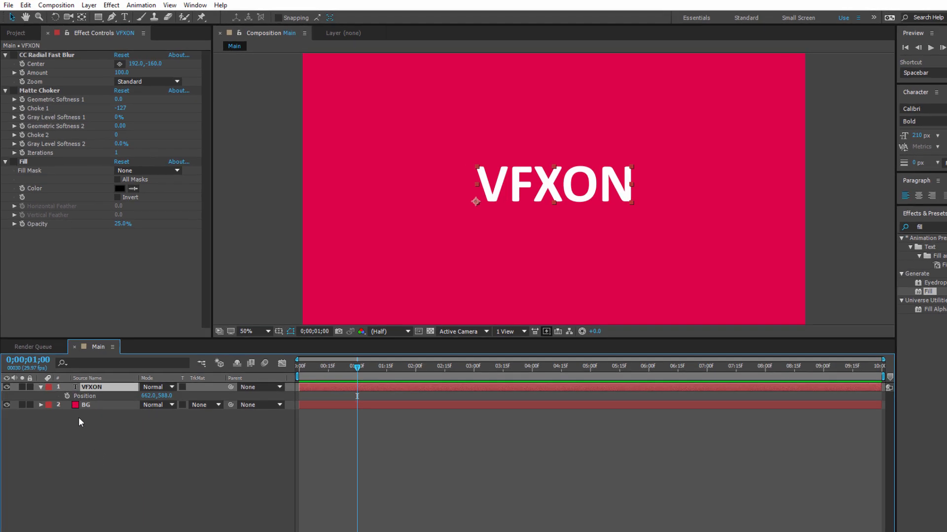
click(75, 445)
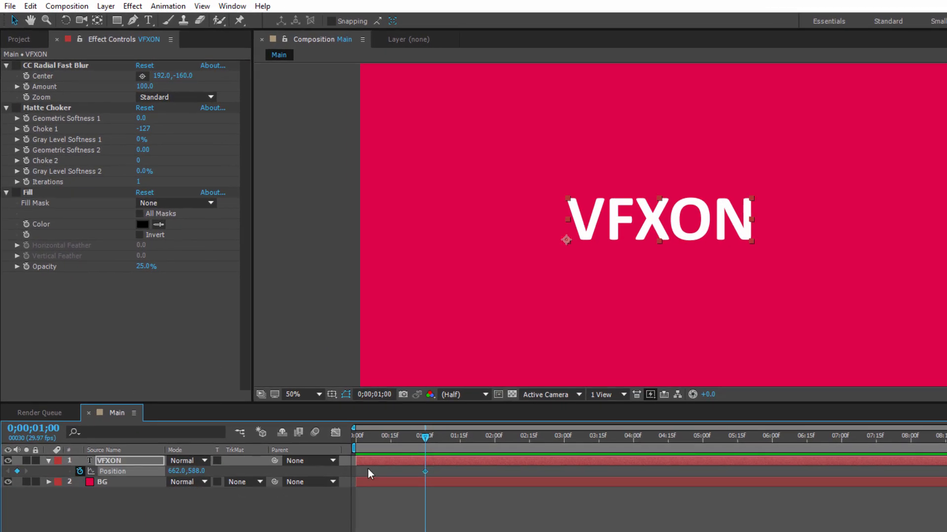
- At 0;00;00;15, move the VFXON text straight down to 662, 932 and apply Easy Ease Out to that Position keyframe
click(390, 438)
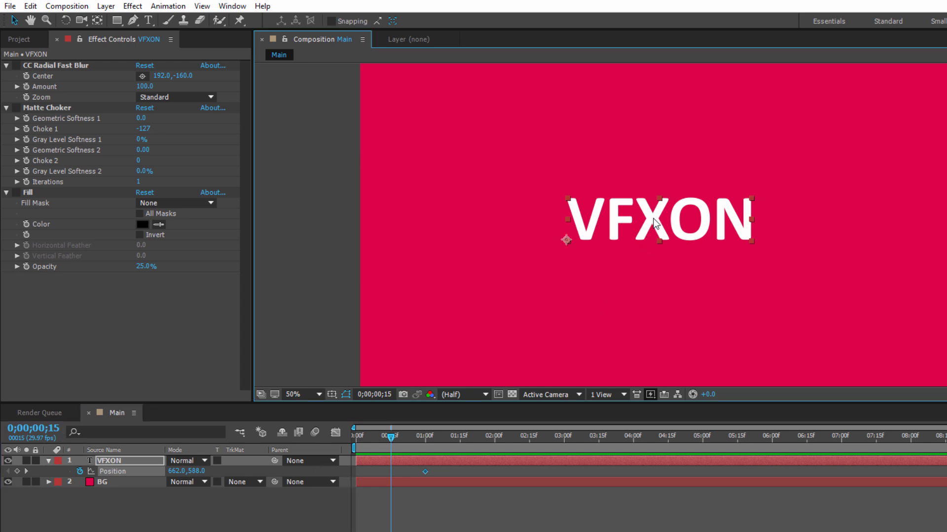
drag(655, 223, 665, 332)
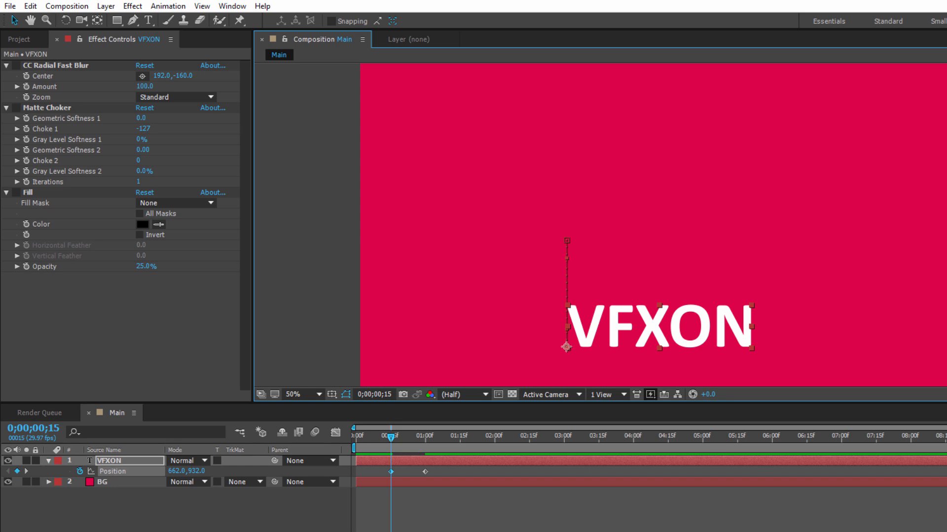
click(391, 472)
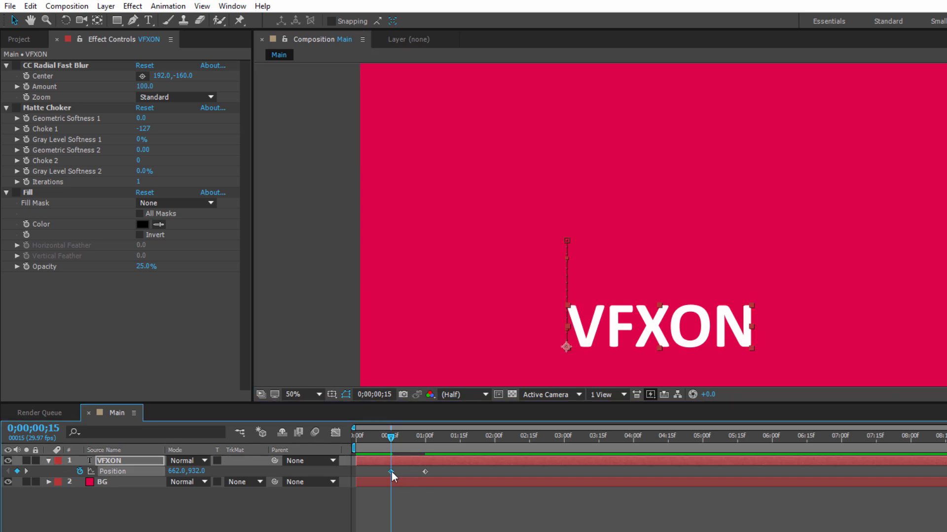
right_click(391, 472)
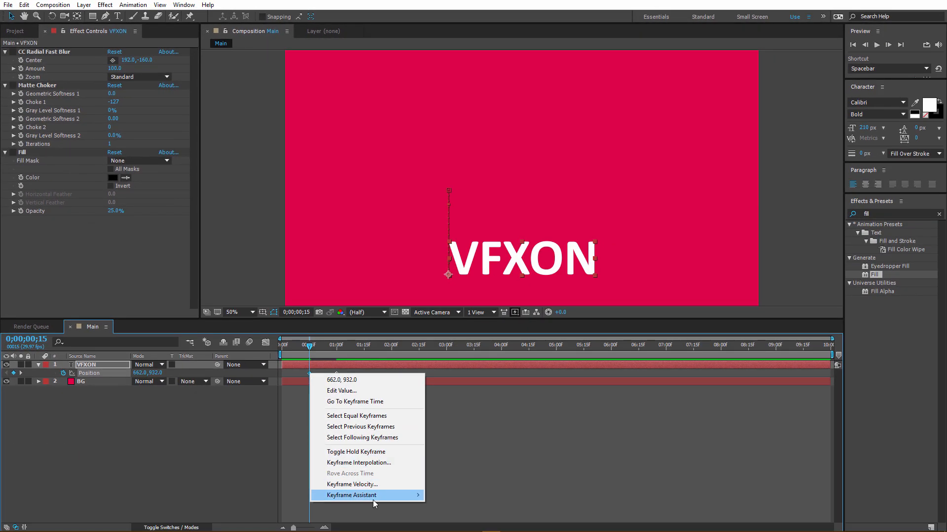
mouse_move(375, 502)
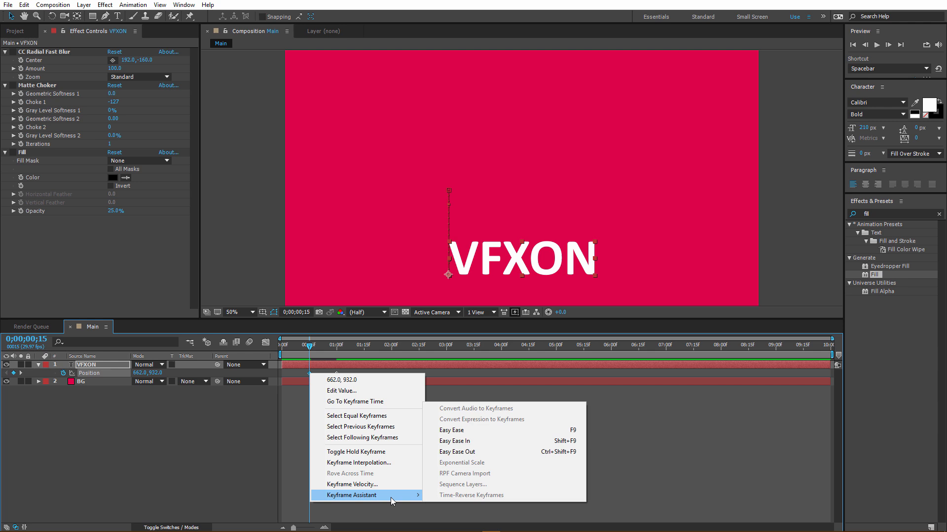
click(481, 452)
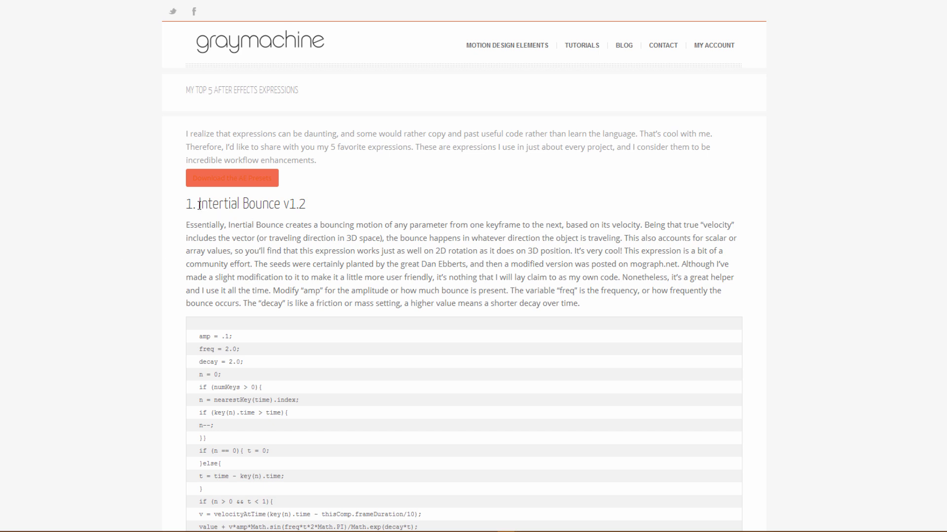
- Copy the complete "Intertial Bounce v1.2" expression code from the graymachine web page
double_click(230, 209)
click(284, 211)
double_click(283, 211)
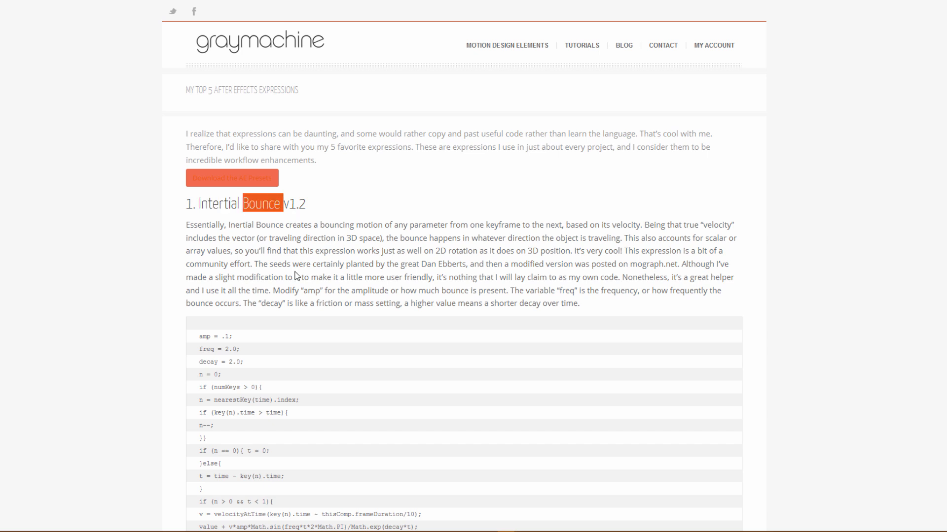
click(290, 275)
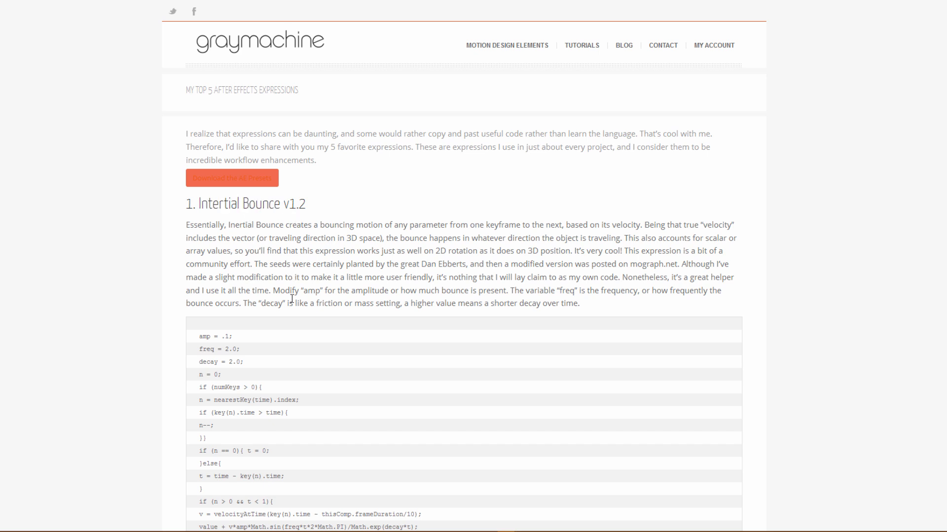
scroll(285, 321, down, 4)
drag(201, 159, 300, 375)
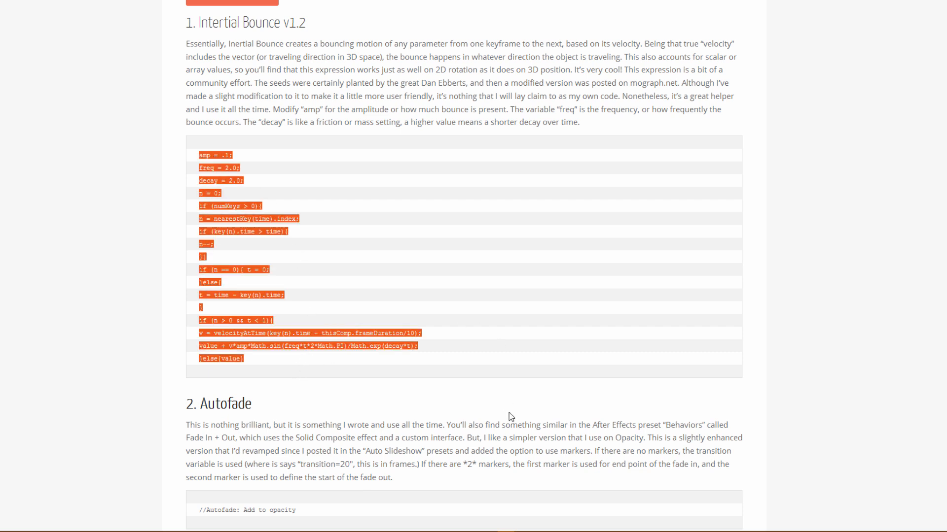
- Switch back to After Effects, paste the bounce code as an expression on VFXON's Position and enlarge the expression field to show all lines
key(alt+Tab)
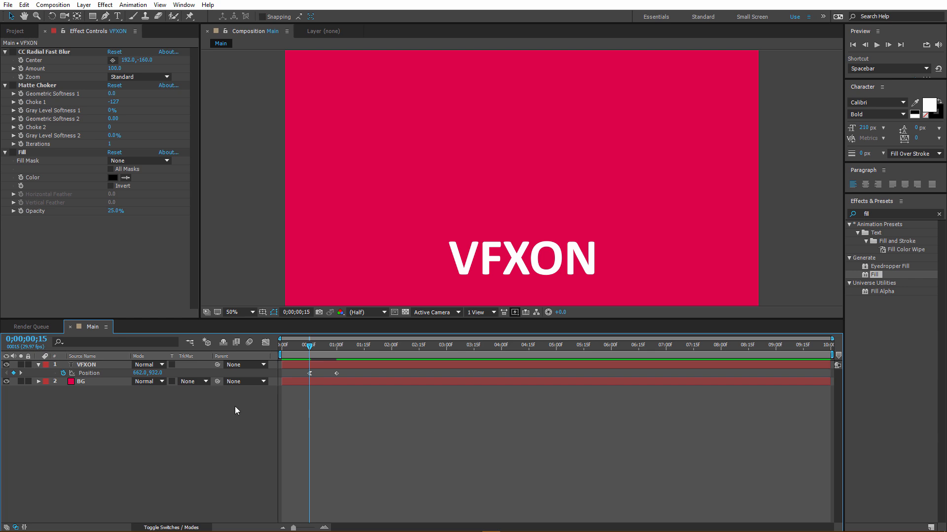
alt+click(63, 374)
key(ctrl+v)
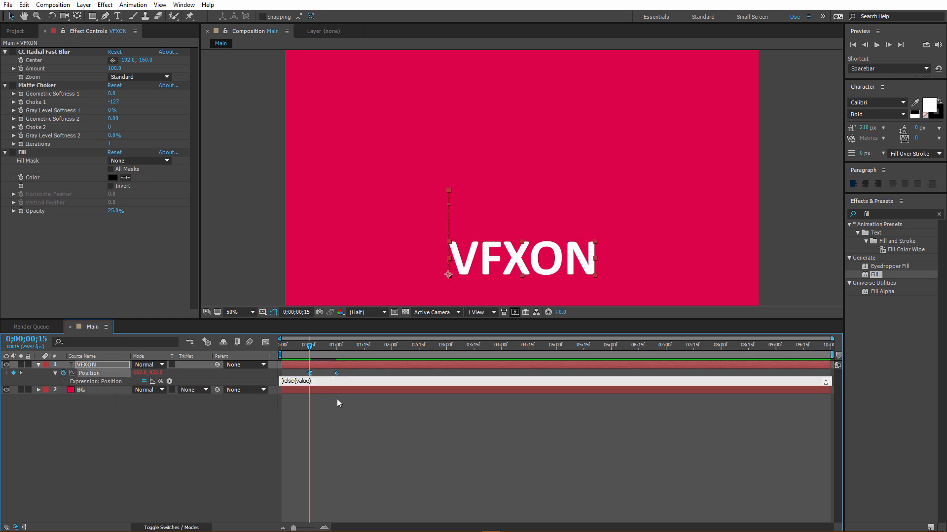
drag(329, 385, 317, 497)
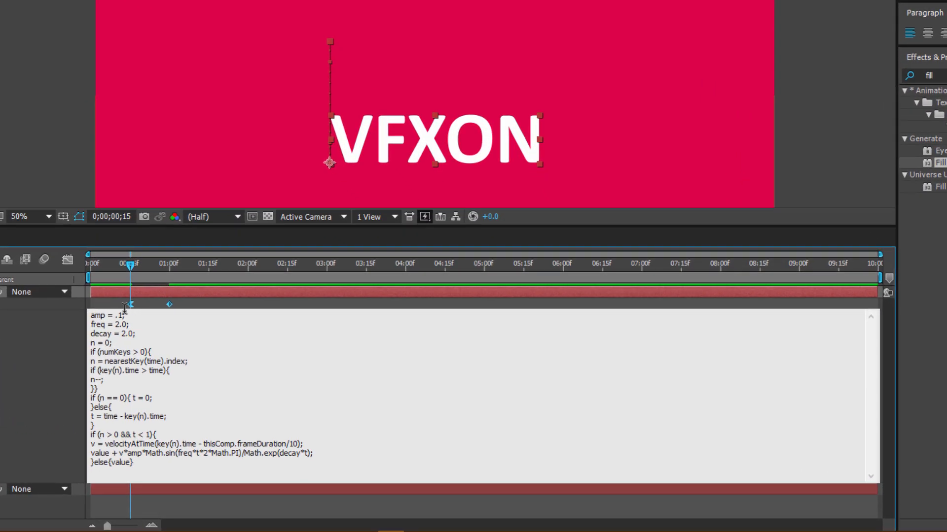
- Set the amp value in the Position expression to .08 and apply the expression
click(262, 365)
key(BackSpace)
text(08)
click(200, 433)
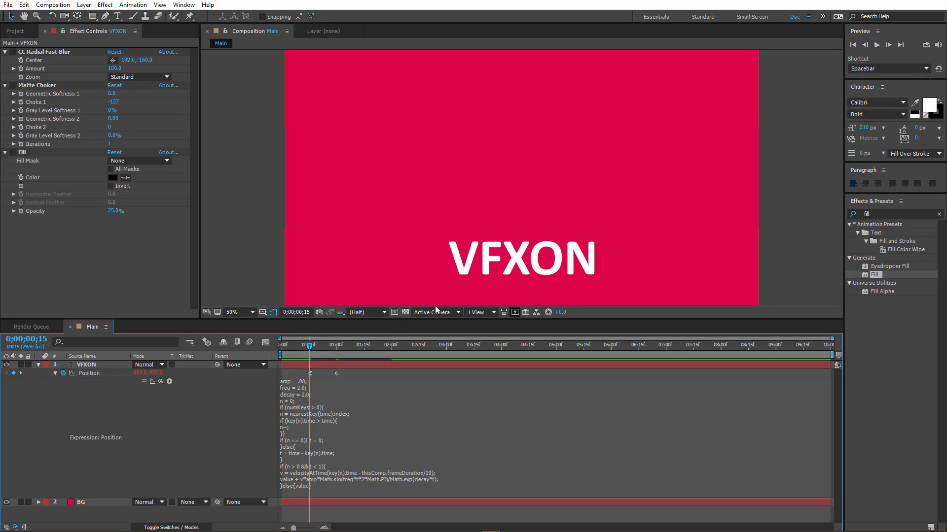
- Collapse the Position expression and add a Position keyframe for the VFXON layer at 0;00;04;12
drag(310, 346, 399, 354)
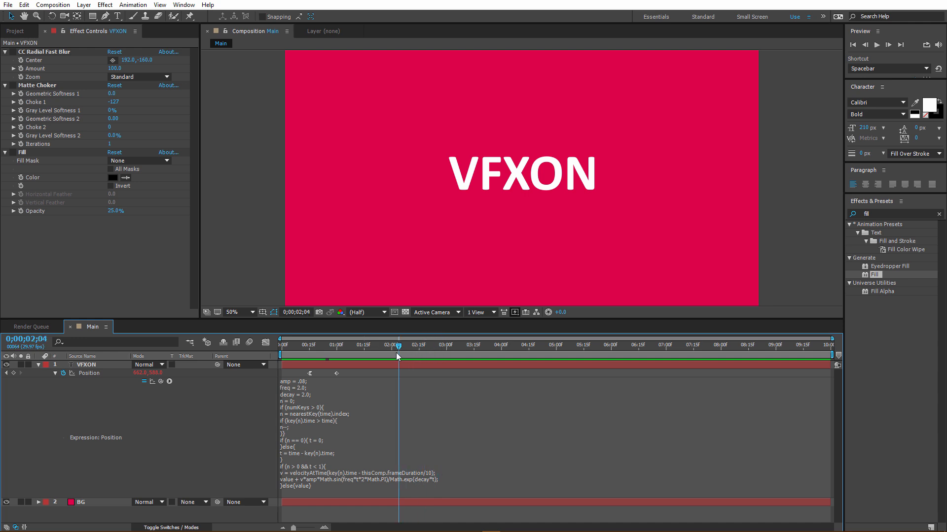
click(55, 374)
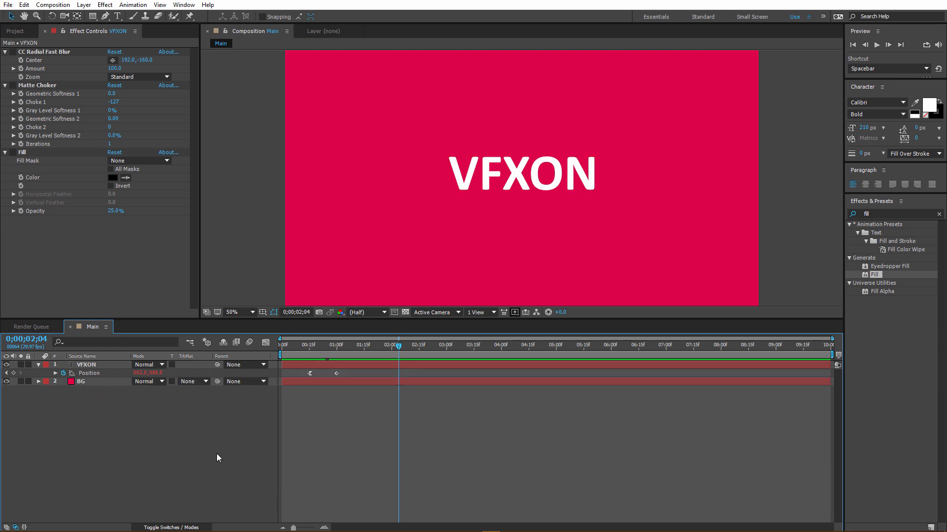
drag(499, 346, 526, 352)
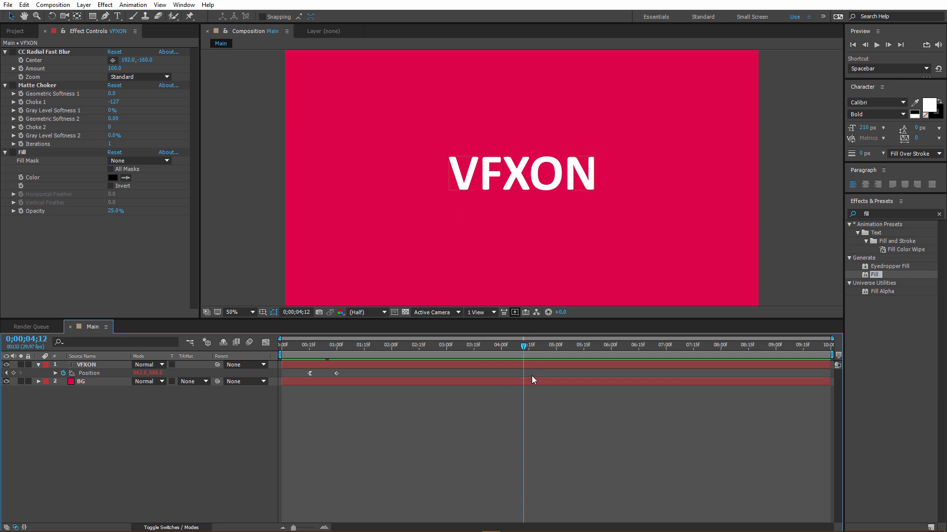
click(14, 374)
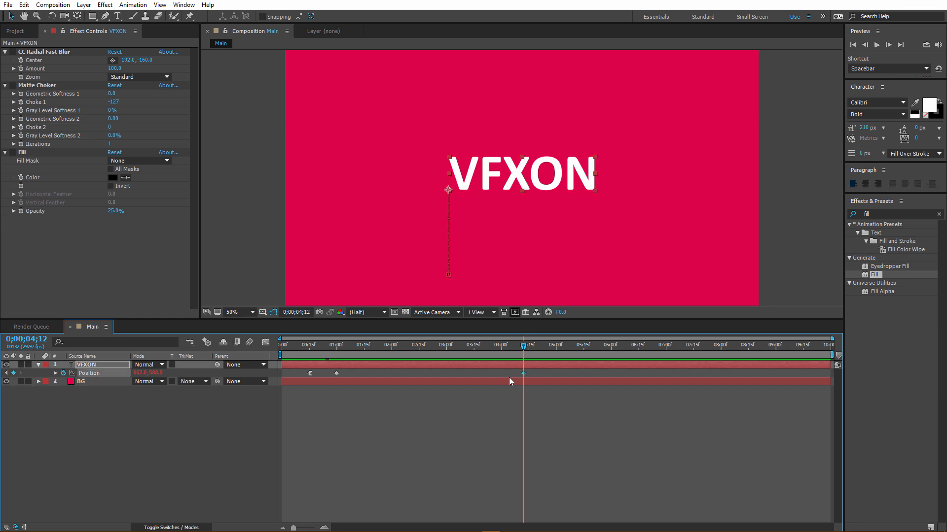
- Apply Easy Ease Out to the VFXON Position keyframe at 0;00;04;12 and deselect the layer
right_click(525, 373)
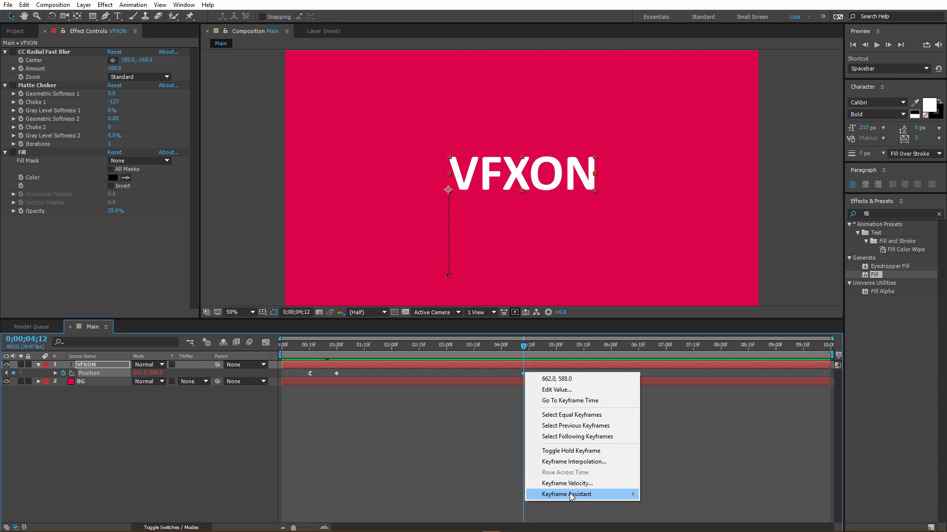
mouse_move(581, 494)
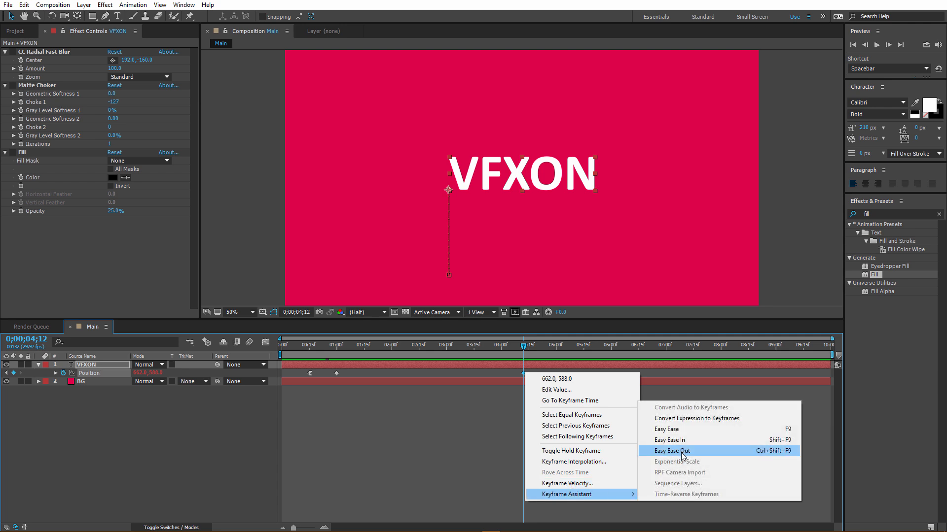
click(682, 451)
click(593, 445)
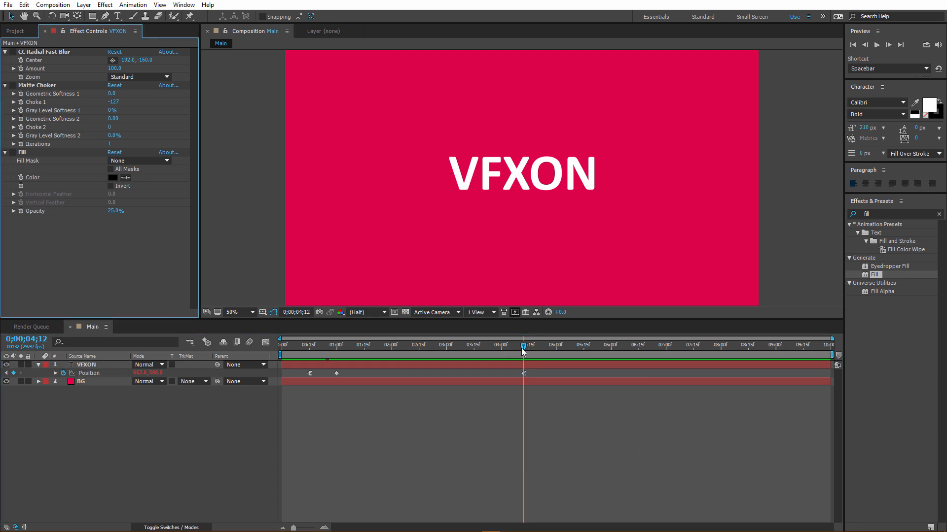
- Add a Position keyframe at 0;00;05;03 with the VFXON text moved straight up near the frame's upper edge, and preview the motion
drag(523, 348, 561, 350)
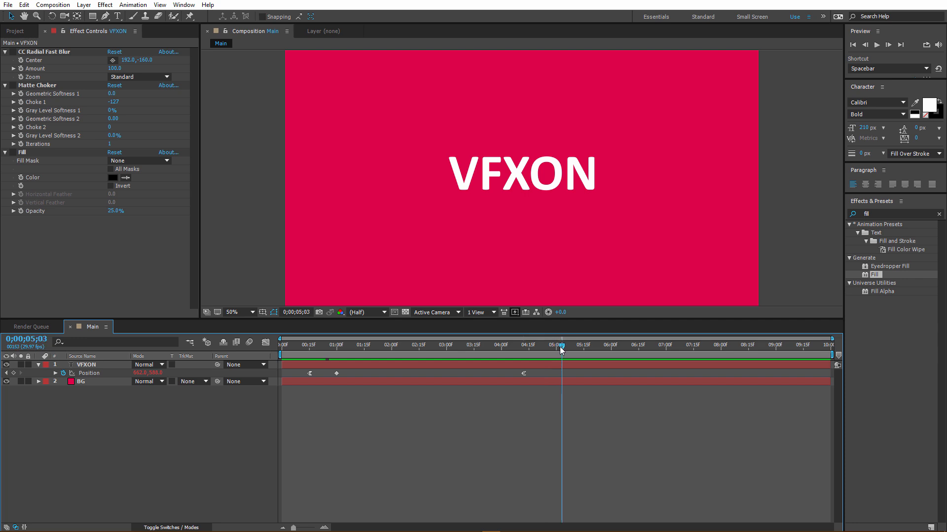
click(522, 175)
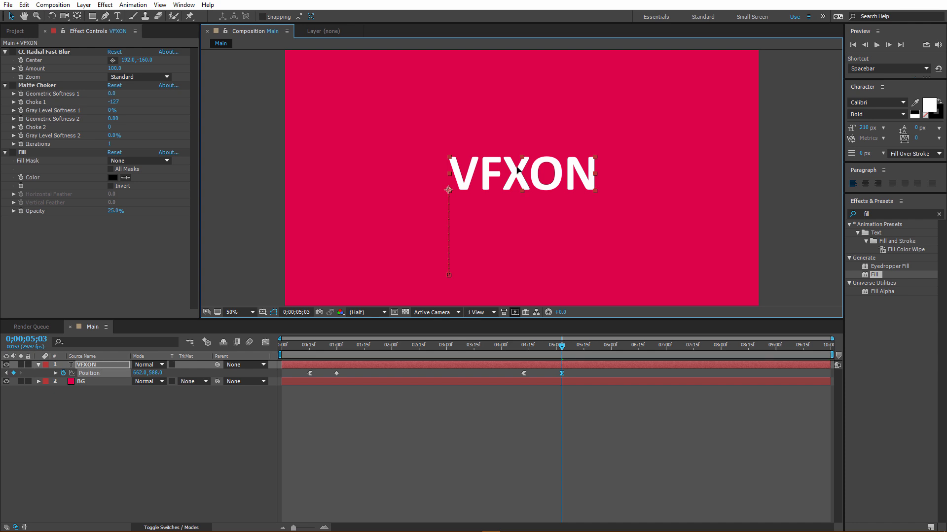
drag(520, 171, 527, 92)
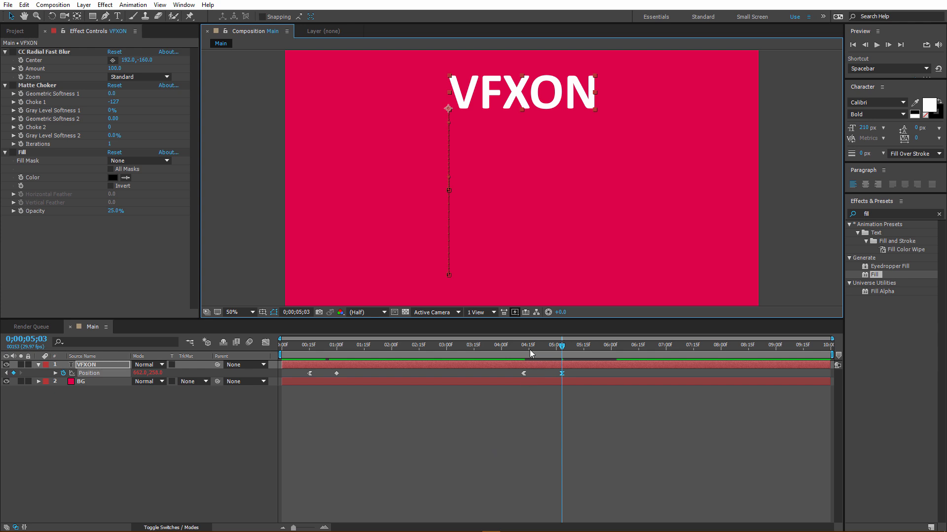
drag(529, 350, 631, 345)
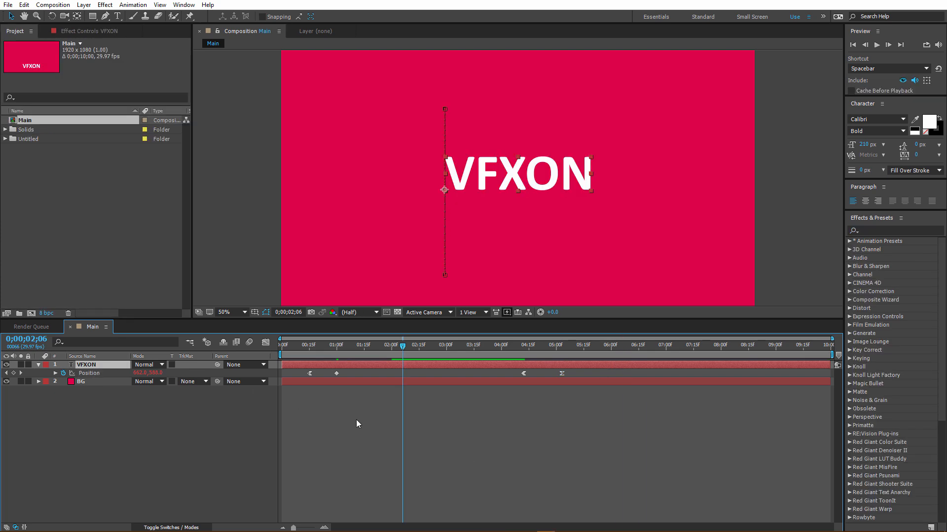
- Select the VFXON layer and look over the DecomposeText script page on the aescripts + aeplugins website
click(356, 419)
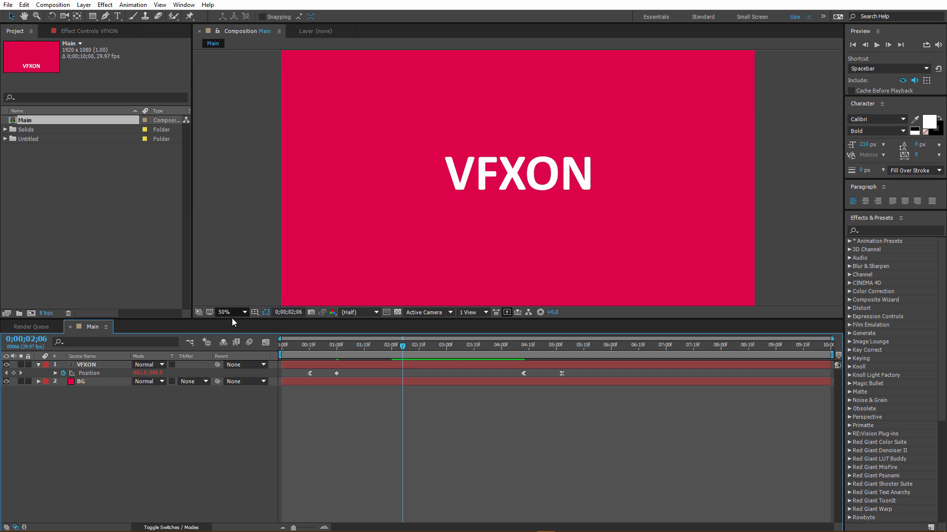
click(99, 365)
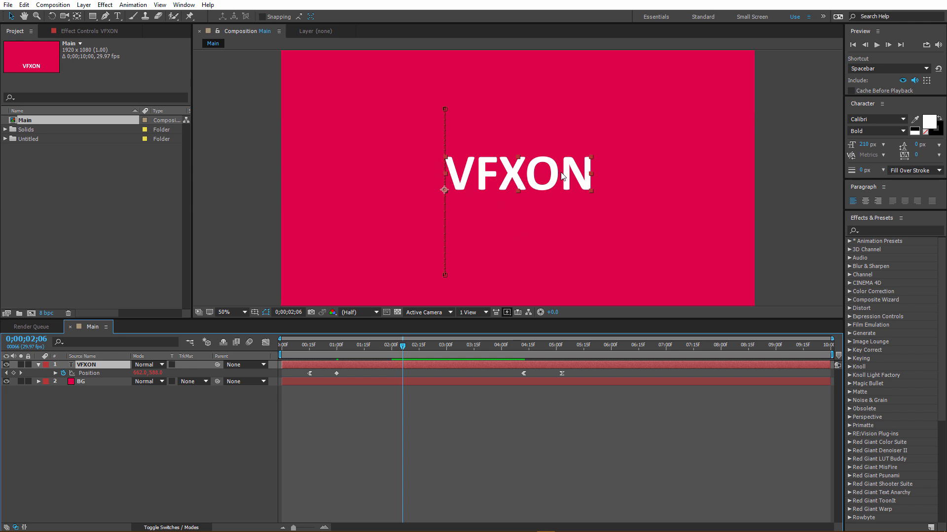
click(113, 434)
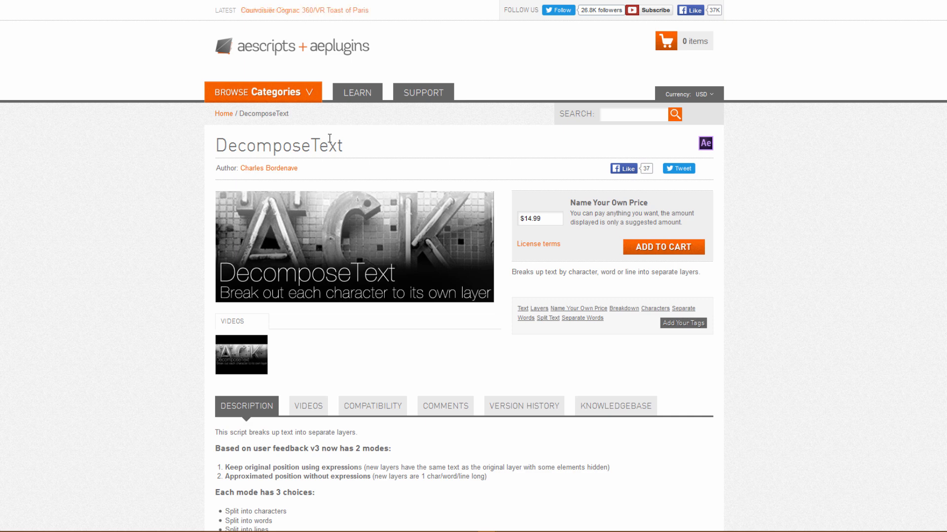
drag(344, 145, 161, 161)
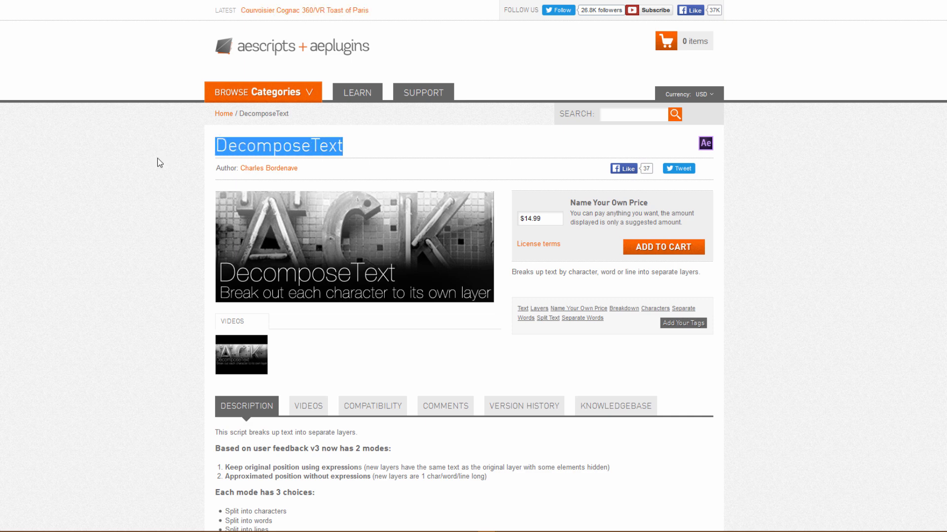
click(160, 162)
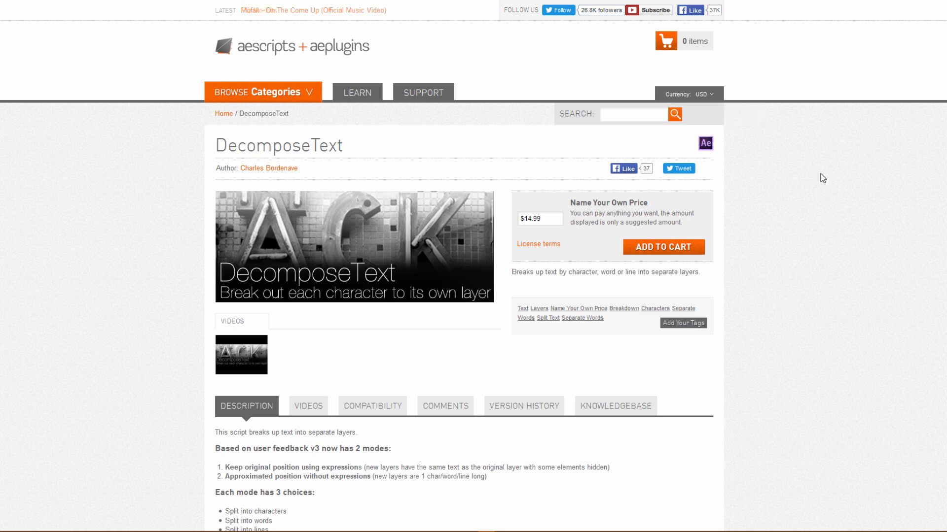
scroll(821, 178, down, 1)
scroll(820, 178, up, 1)
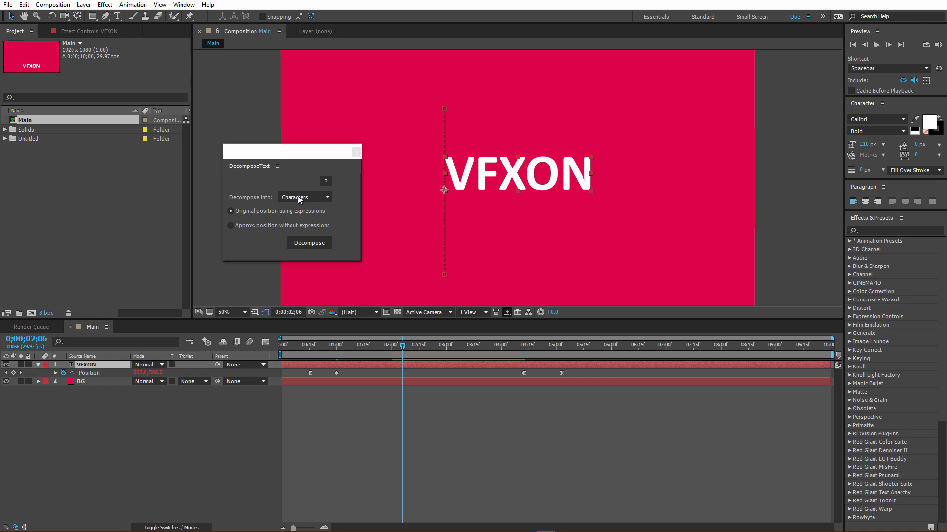
- Decompose the VFXON text into characters with DecomposeText, keeping the original position using expressions, and close the script window
click(276, 153)
drag(277, 153, 200, 168)
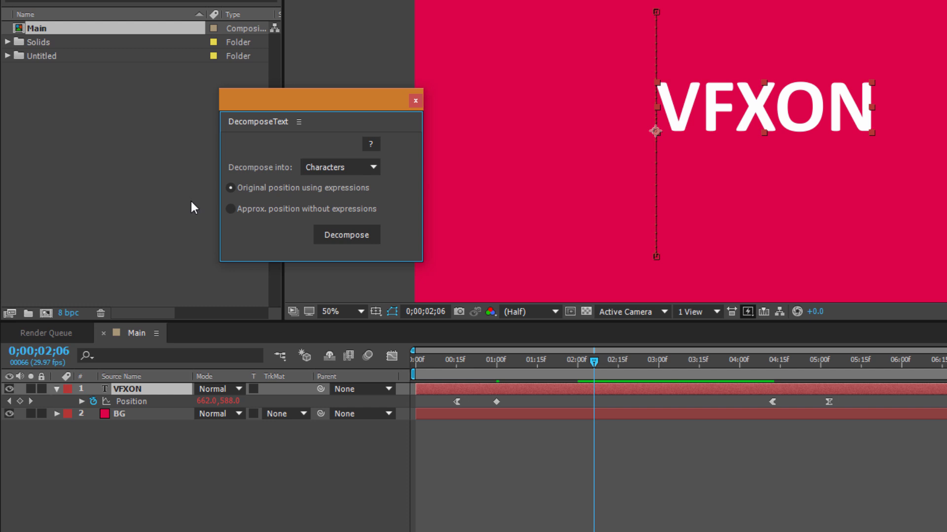
click(353, 238)
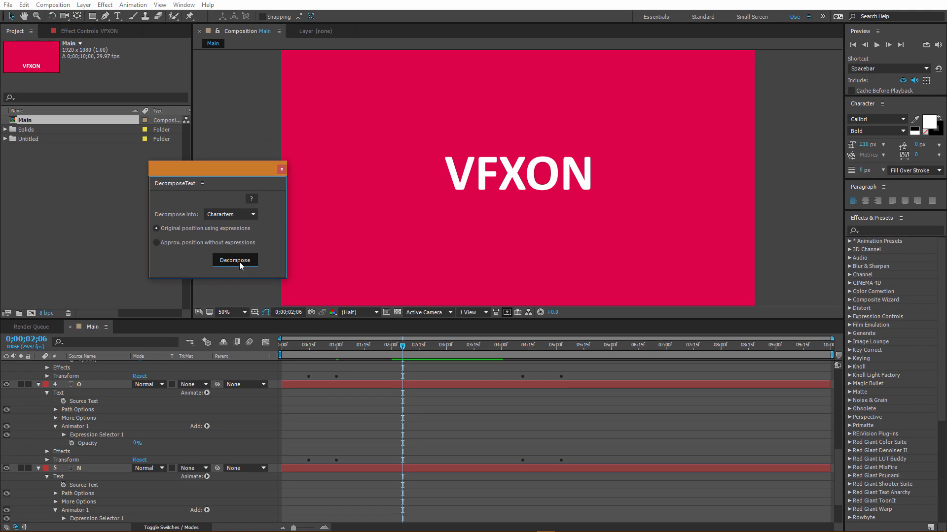
click(281, 170)
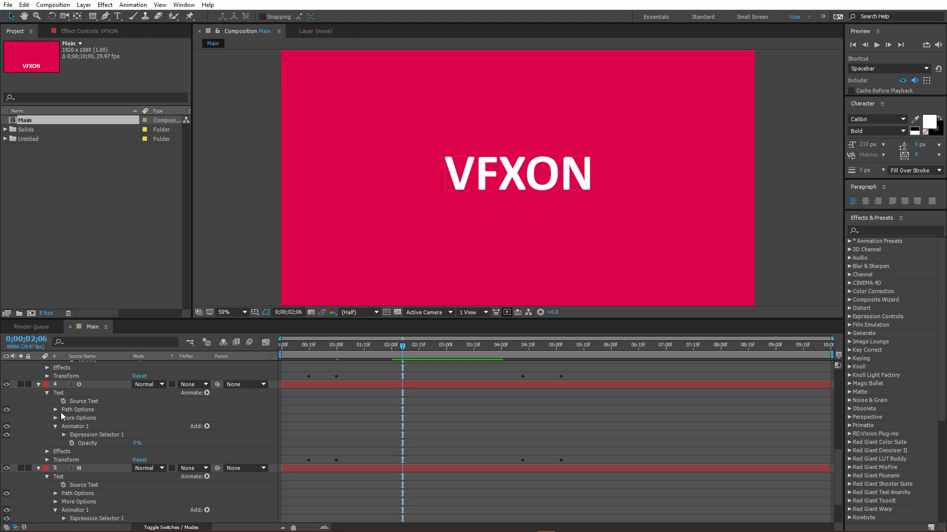
- Select the five letter layers V, F, X, O and N and reduce them to their keyframed Position properties
scroll(59, 410, up, 6)
scroll(58, 407, up, 2)
click(90, 365)
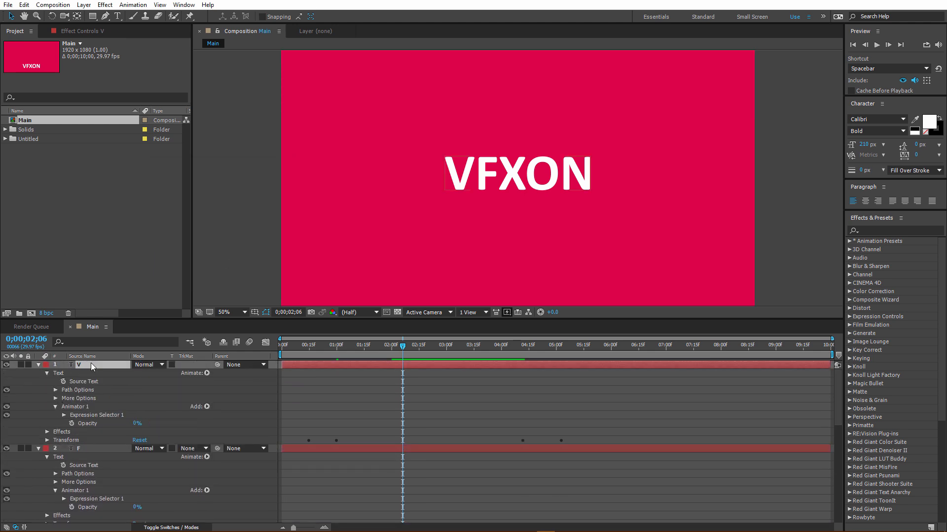
scroll(101, 382, down, 11)
click(84, 417)
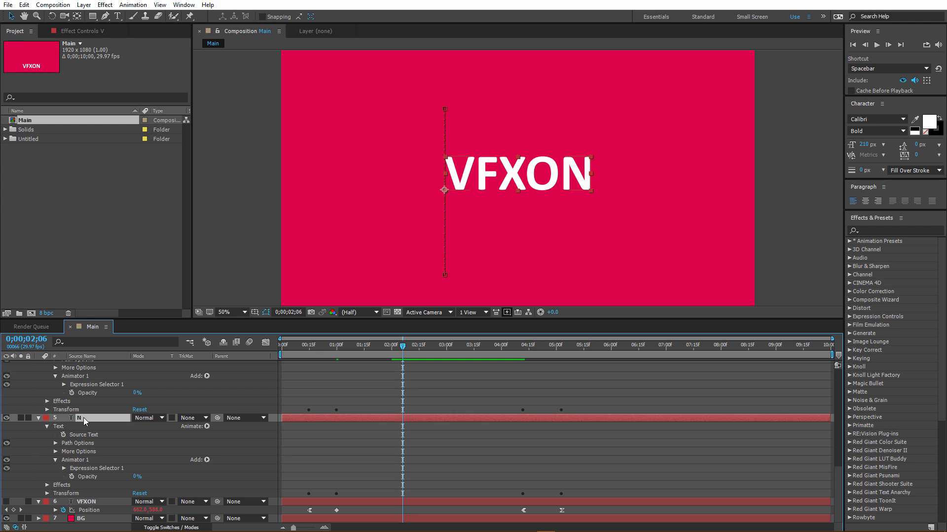
key(u)
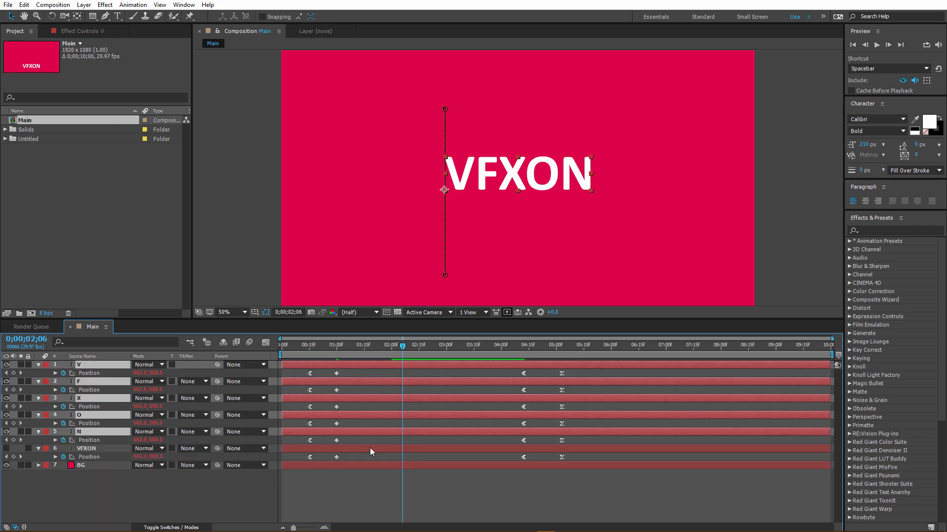
- Deselect the letter layers and scrub through the start of the timeline to check their movement
click(310, 495)
click(310, 347)
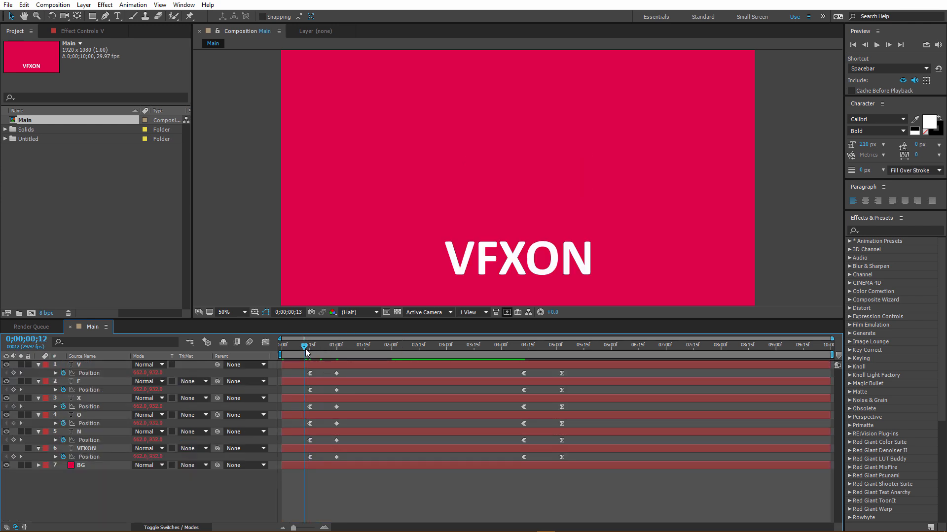
drag(318, 345, 344, 348)
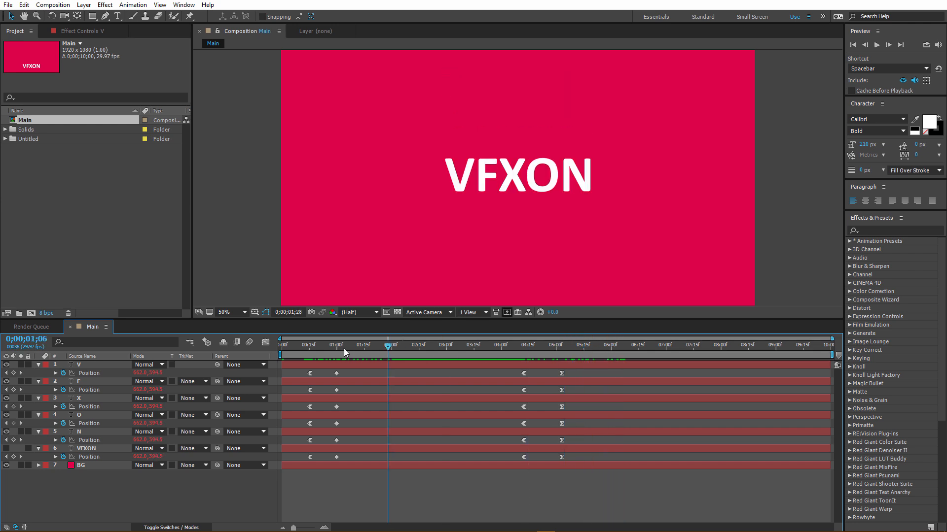
- Pre-compose the layers V through N into a new composition named "Letters-shadows", moving all attributes and opening it
click(85, 433)
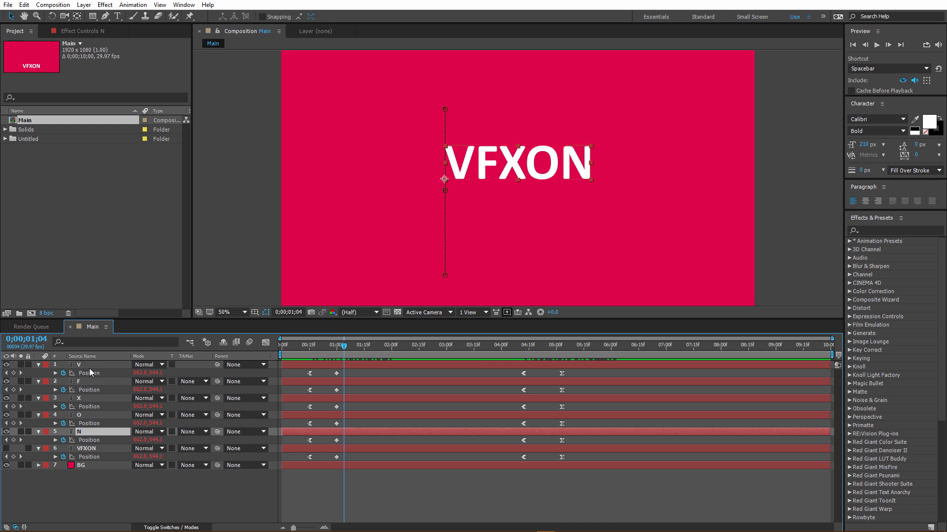
shift+click(88, 365)
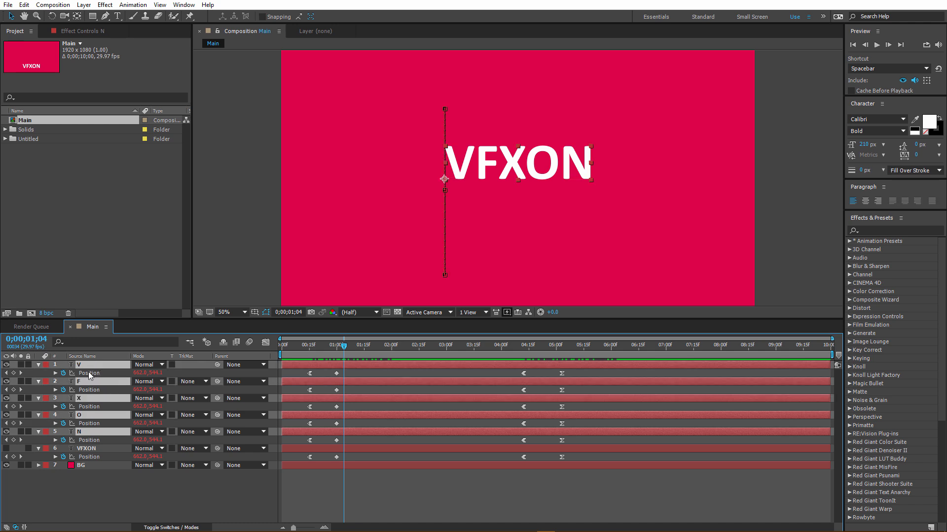
right_click(87, 366)
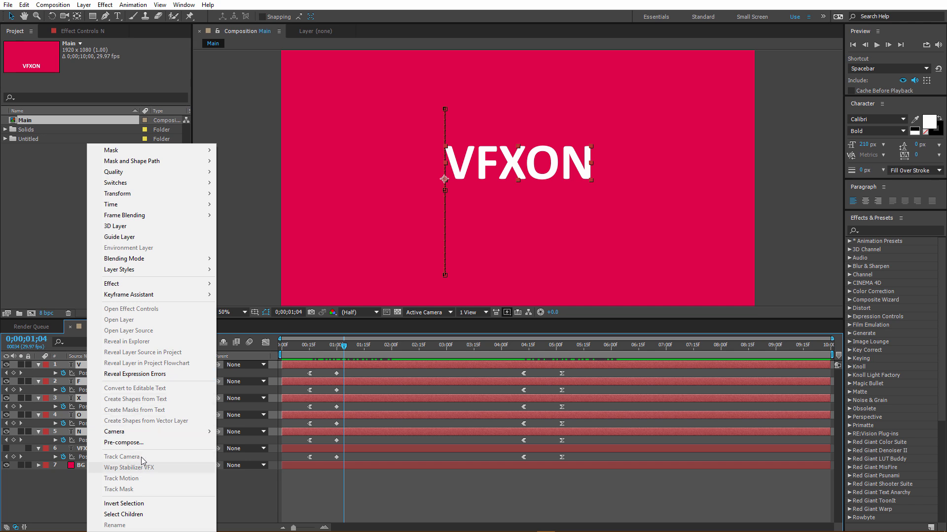
click(125, 442)
text(L)
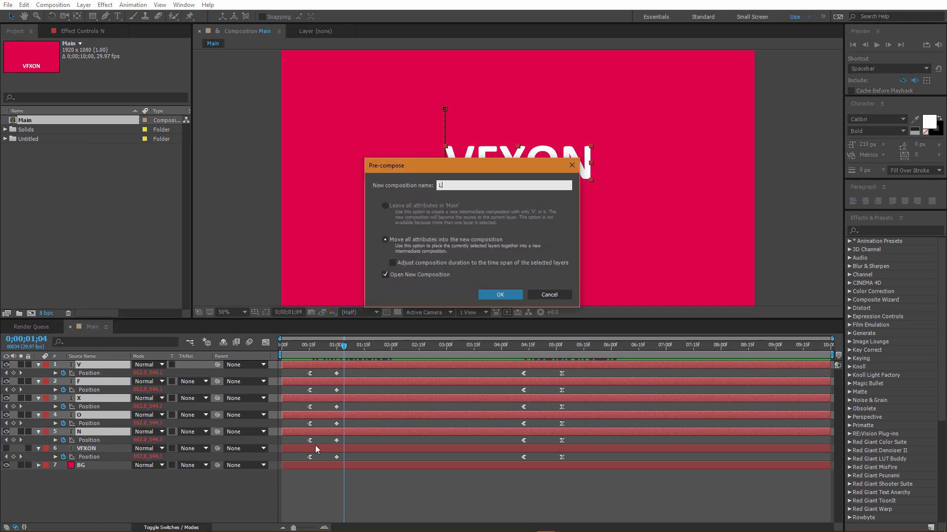
text(etters-shadows)
key(Return)
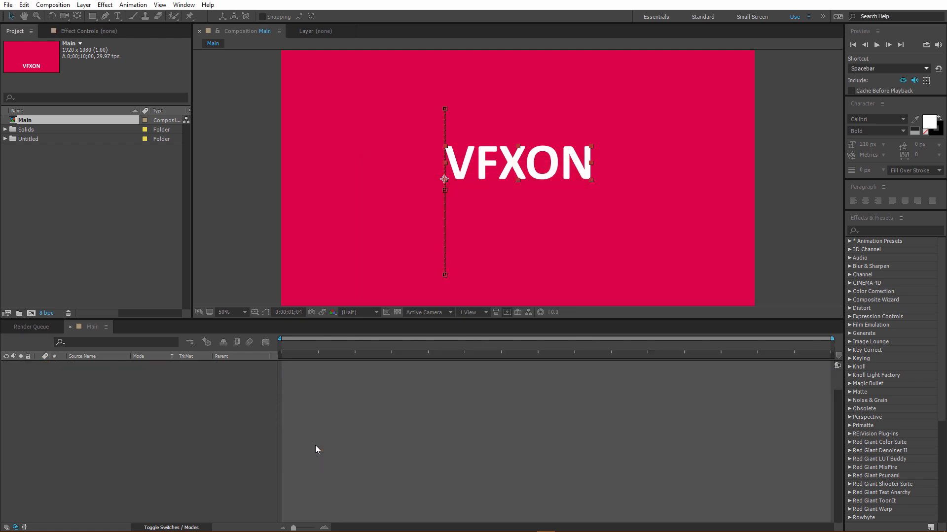
- Add a comp-sized magenta-red solid to Letters-shadows as a background beneath the letter layers
right_click(105, 432)
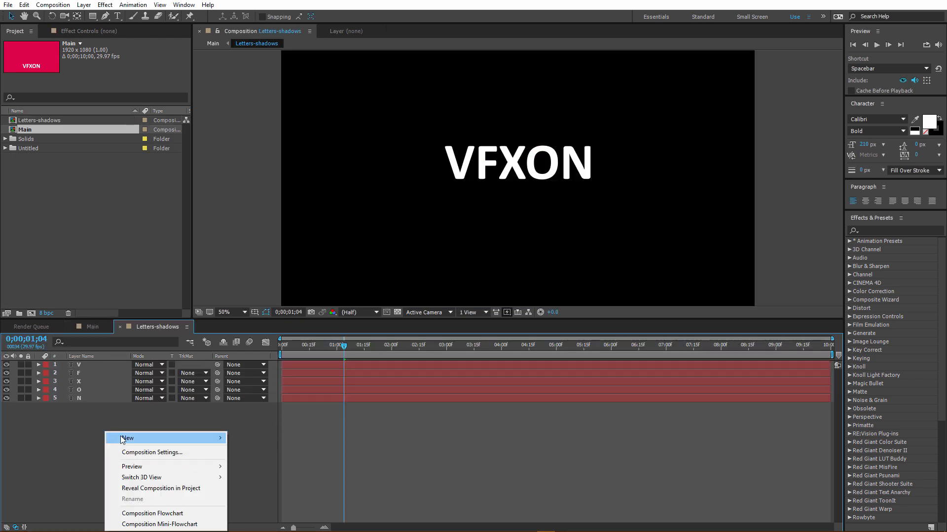
mouse_move(129, 438)
click(258, 362)
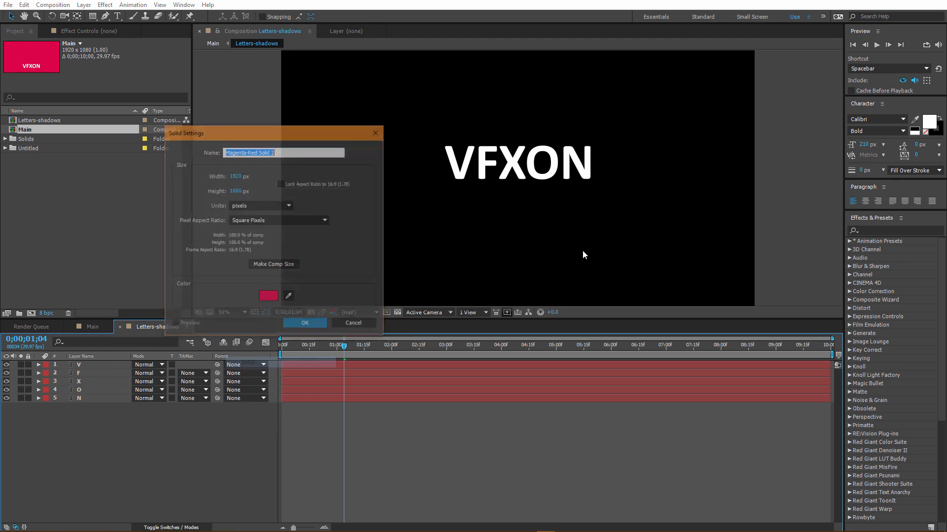
click(303, 323)
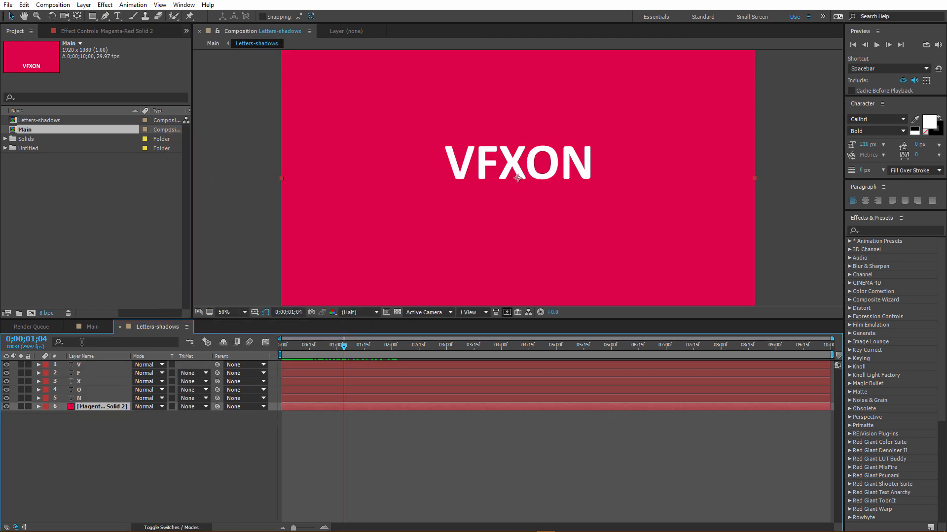
- Check the Main composition, return to Letters-shadows and show the Position keyframes of layers V through N
click(91, 327)
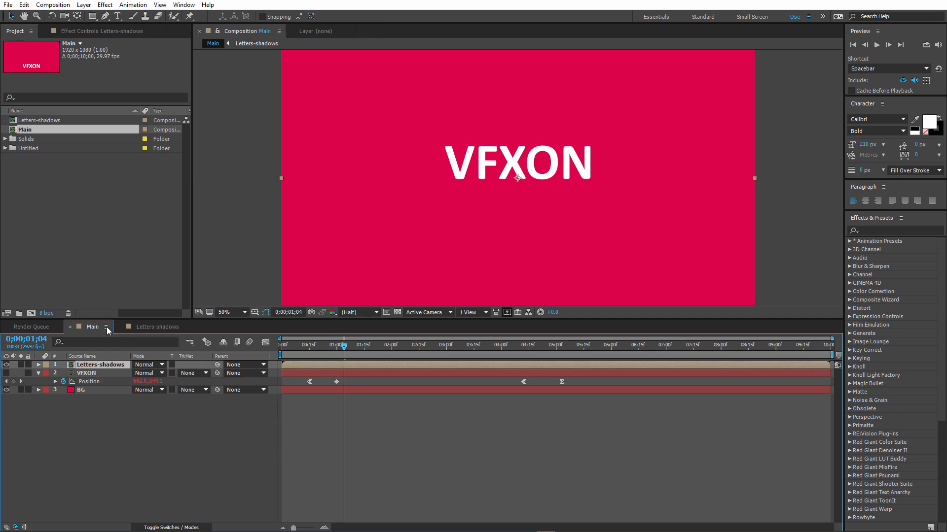
click(144, 327)
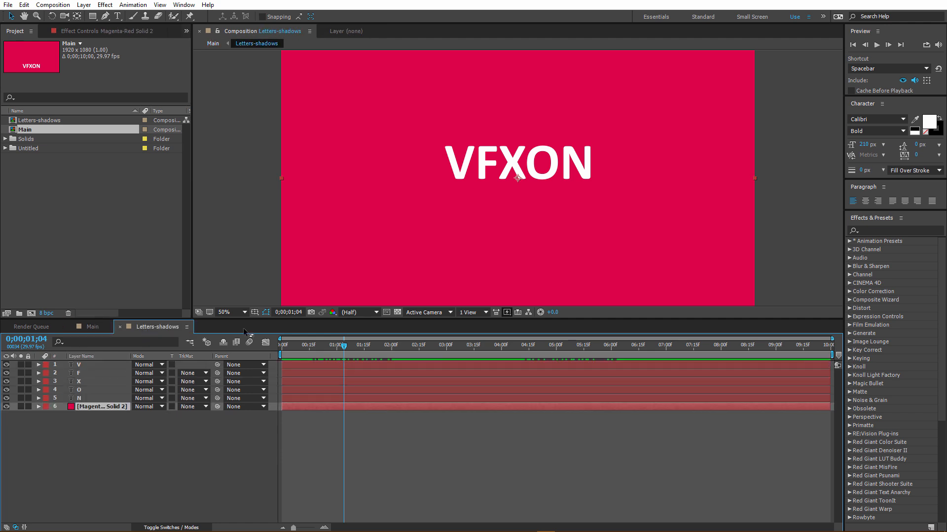
click(98, 398)
shift+click(80, 366)
key(p)
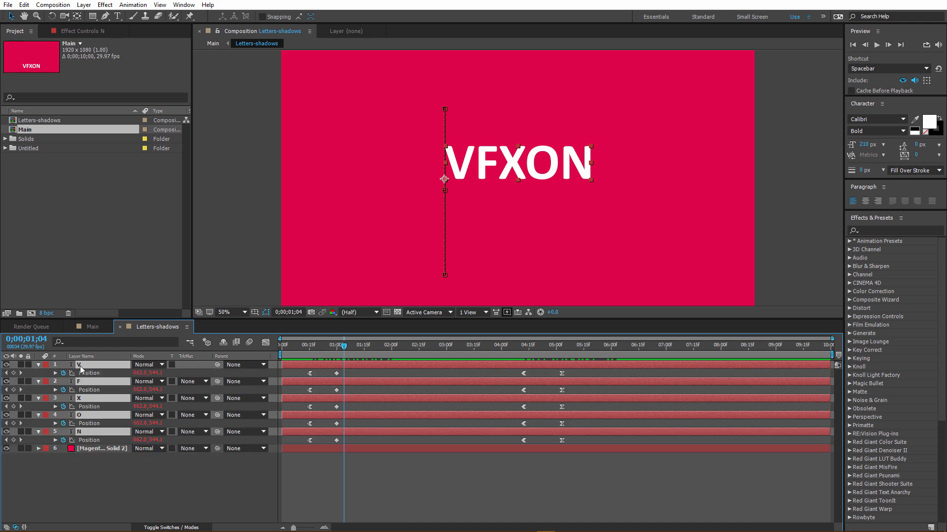
- Deselect the letter layers and move the current time to 0;00;00;25 in Letters-shadows
click(177, 506)
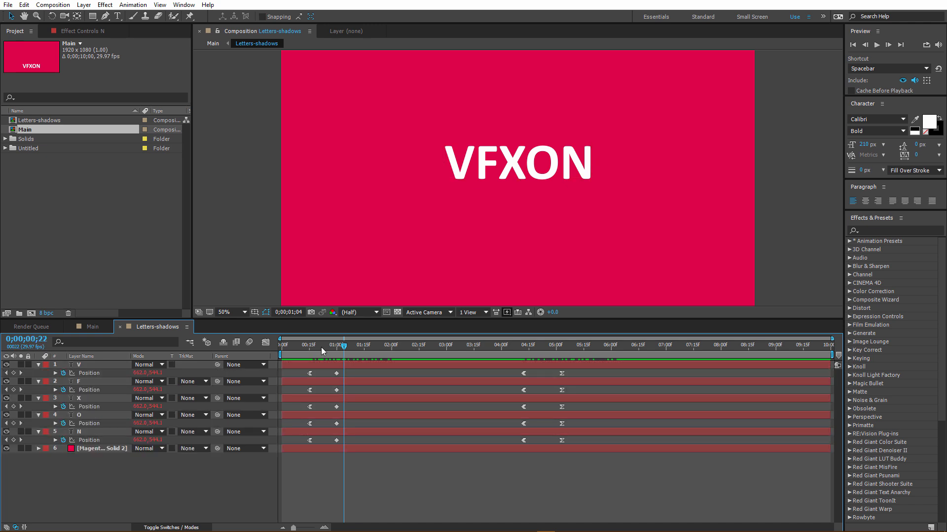
drag(321, 347, 315, 351)
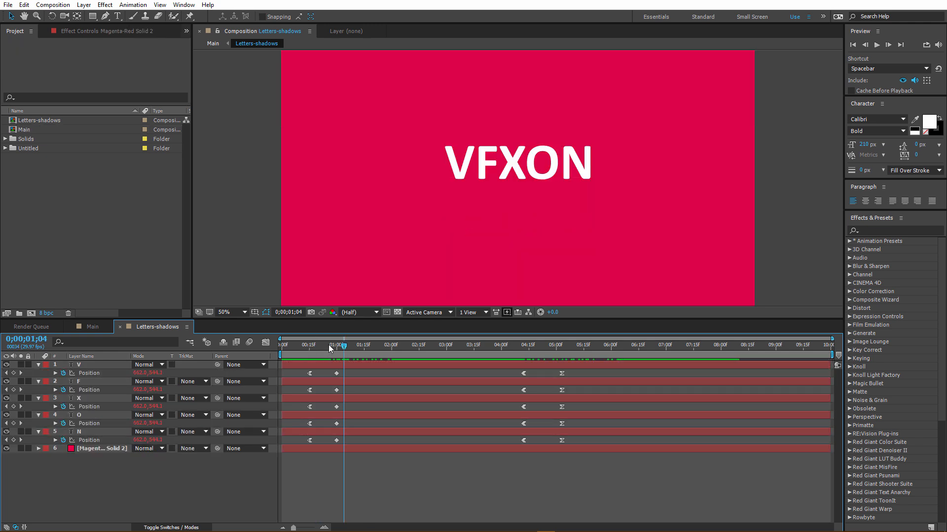
drag(327, 345, 327, 346)
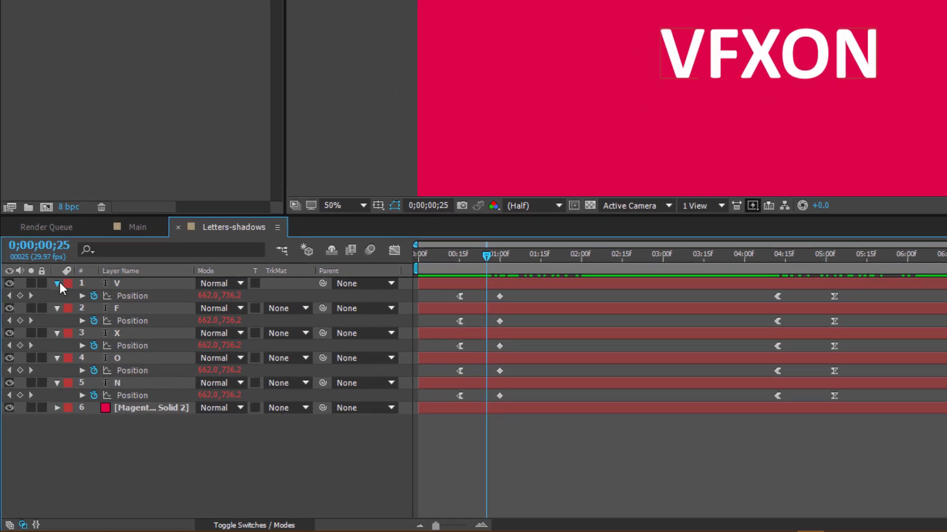
- Reveal layer V's transform properties and add an Opacity keyframe of 0% at 0;00;00;25
click(57, 283)
click(57, 283)
click(123, 383)
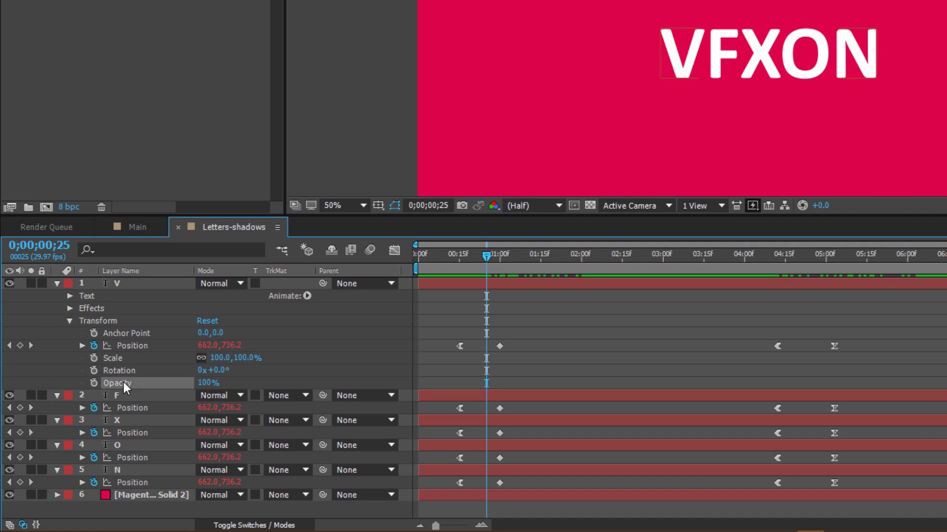
click(93, 382)
drag(205, 387, 74, 378)
- Set layer V's Opacity to 100% at 0;00;01;10 to complete its fade-in
drag(486, 260, 527, 256)
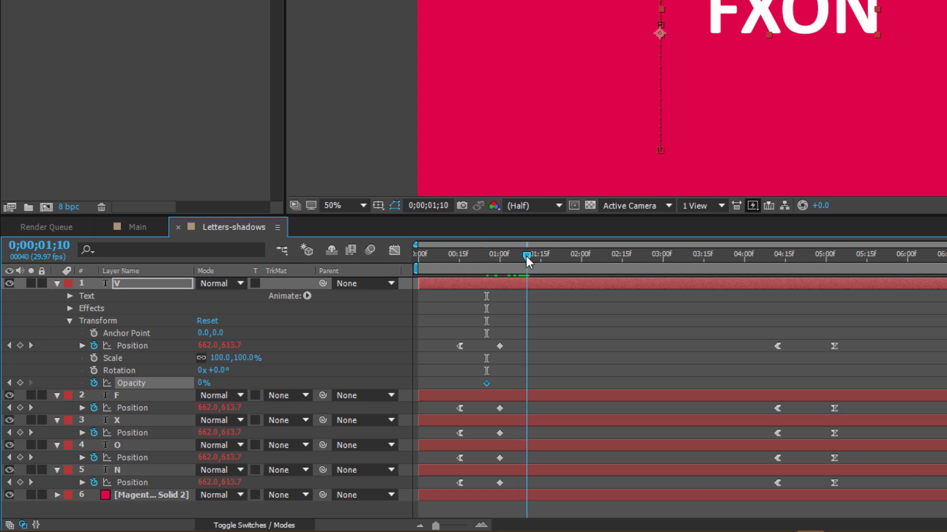
click(204, 385)
text(100)
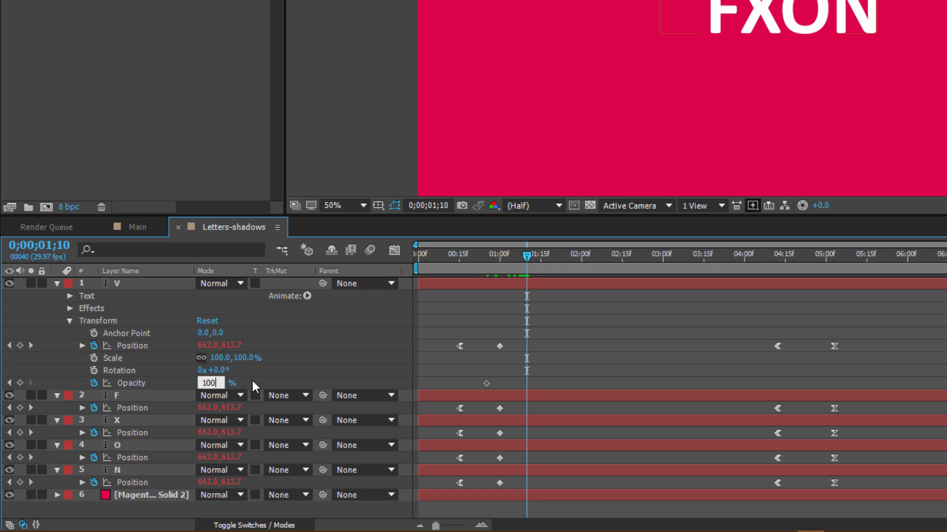
key(Return)
- Copy V's two Opacity keyframes to layers F, X, O and N starting at 0;00;00;25, and show their keyframed properties
drag(544, 378, 481, 386)
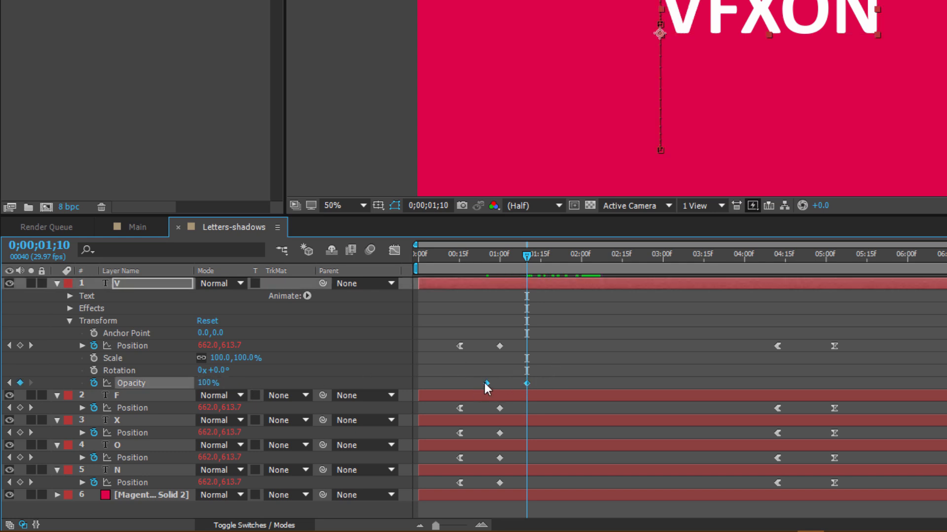
drag(510, 251, 486, 262)
click(146, 395)
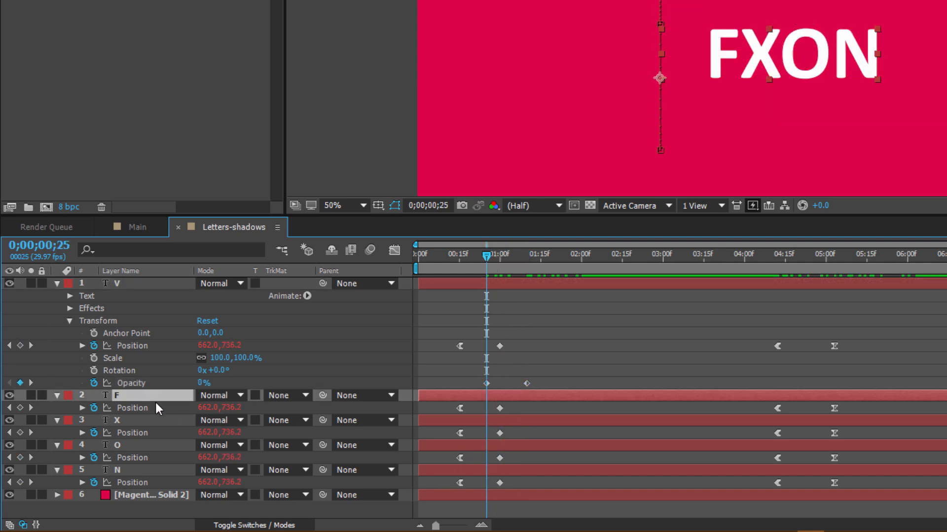
shift+click(125, 469)
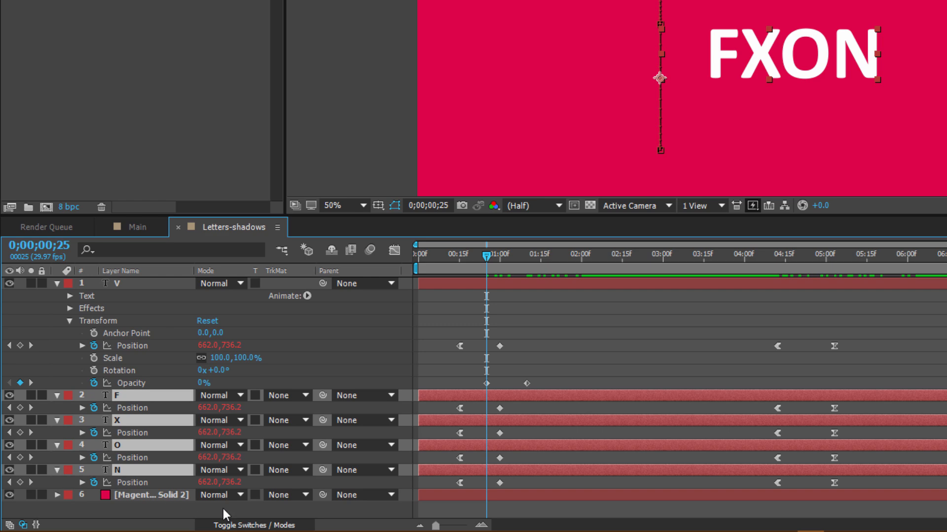
key(ctrl+v)
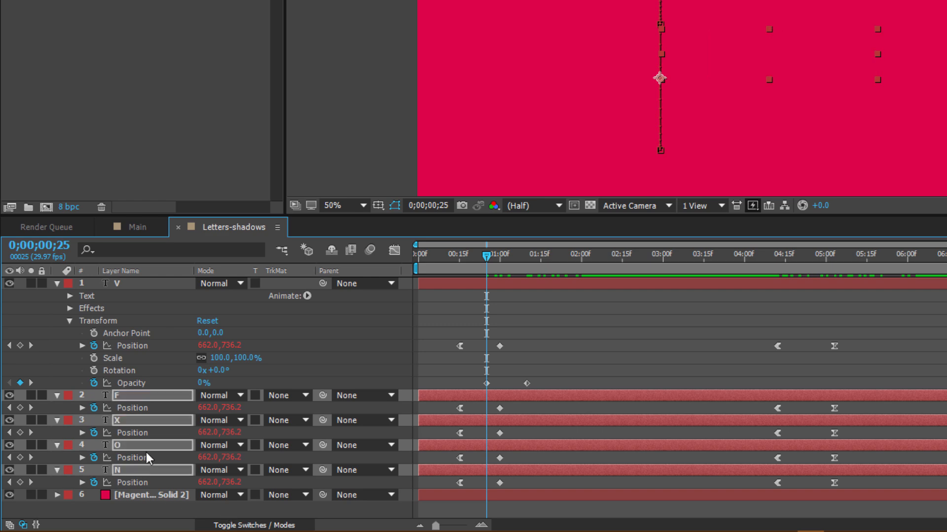
key(u)
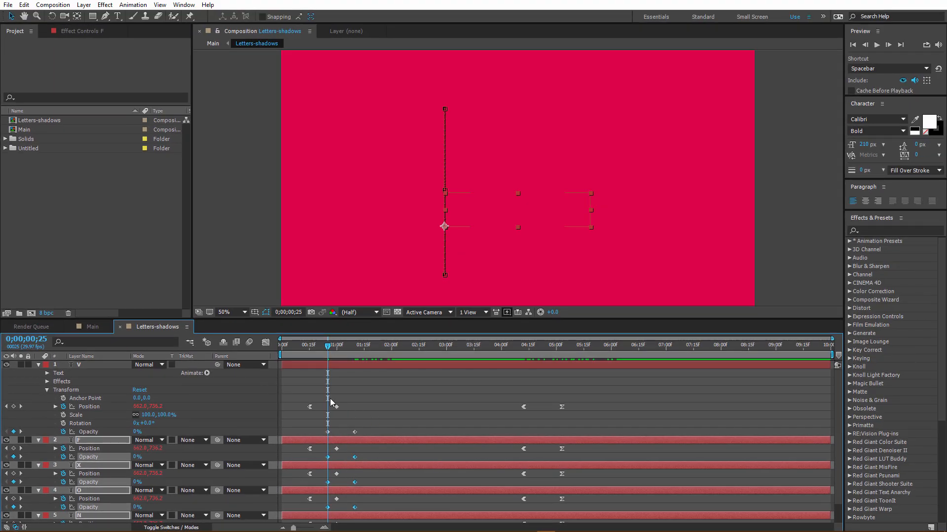
click(450, 405)
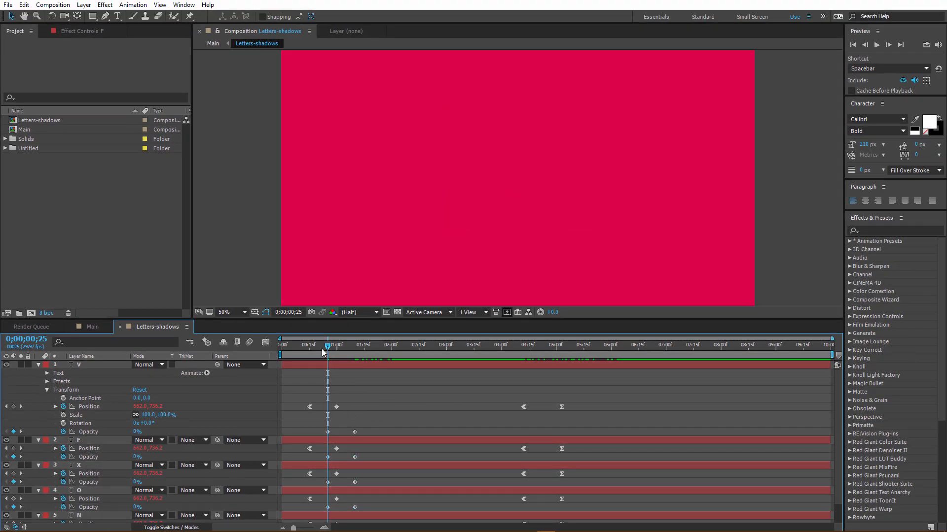
- Move the current time to 0;00;00;15 and show only layer V's keyframed properties, leaving all layers deselected
drag(323, 352, 309, 352)
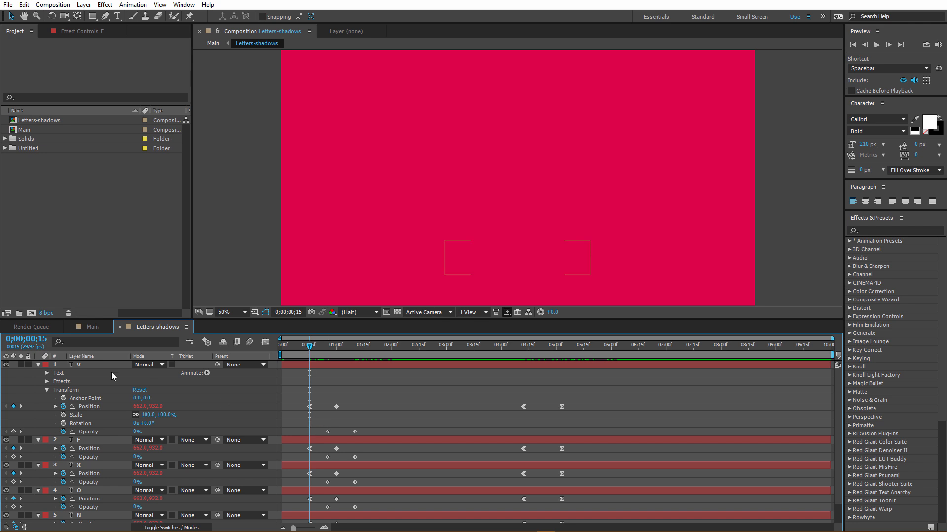
click(97, 365)
key(u)
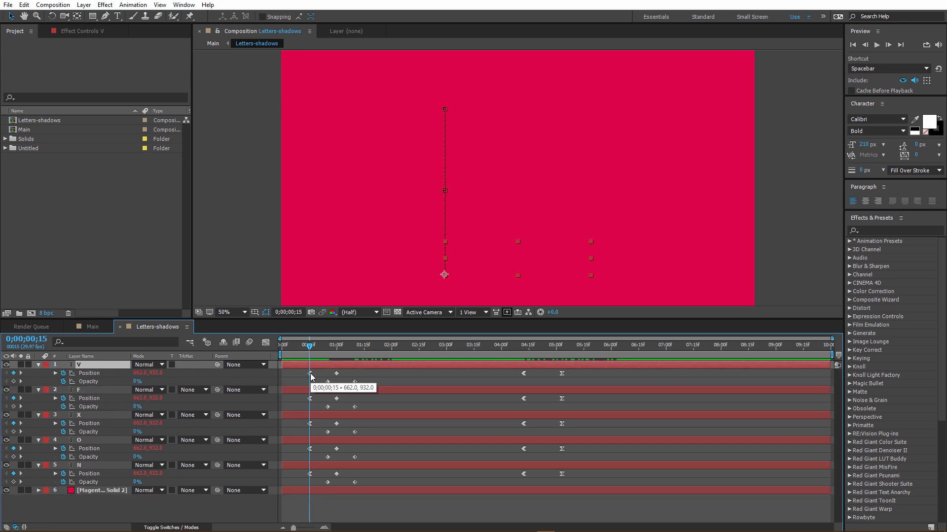
click(90, 389)
shift+click(84, 468)
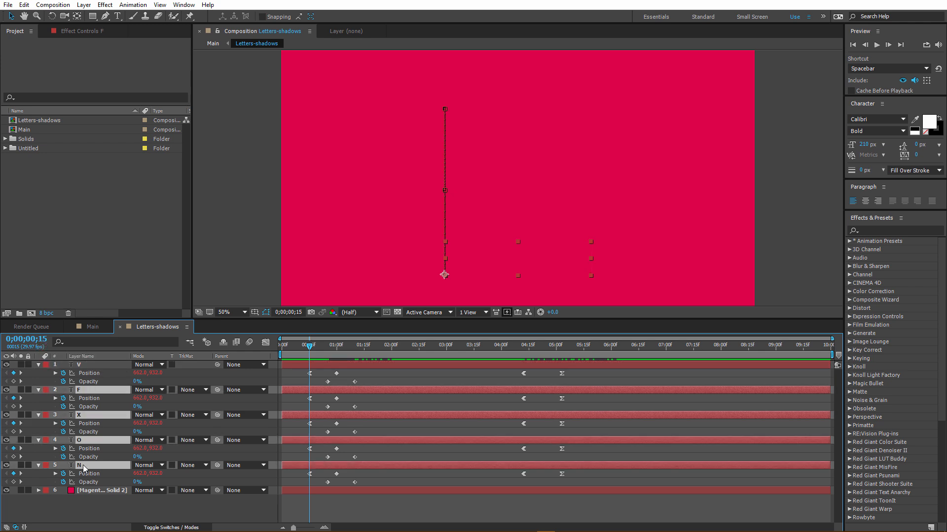
click(359, 405)
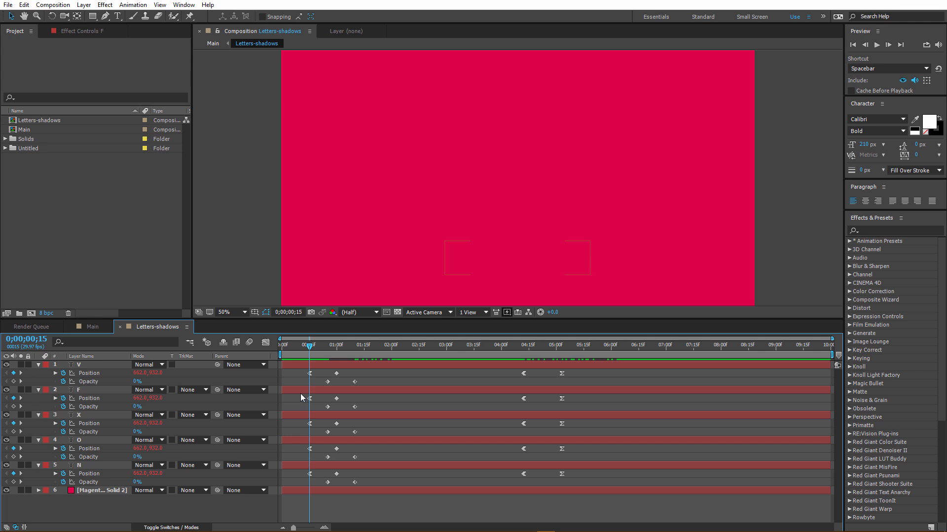
- Shift the entrance Position and Opacity keyframes of F, X, O and N together so they start at 0;00;00;18
drag(300, 391, 363, 485)
key(ctrl+z)
click(324, 424)
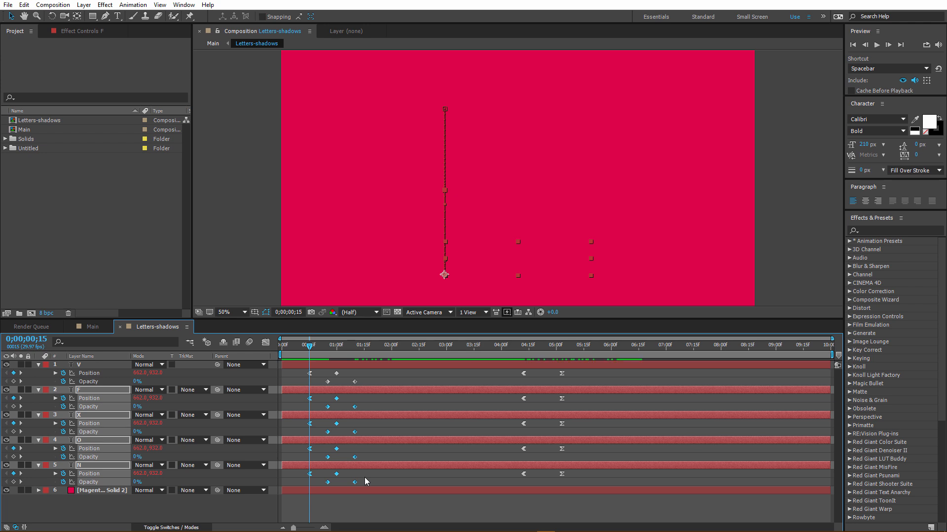
key(Page_Down)
key(Page_Down)
key(Page_Down)
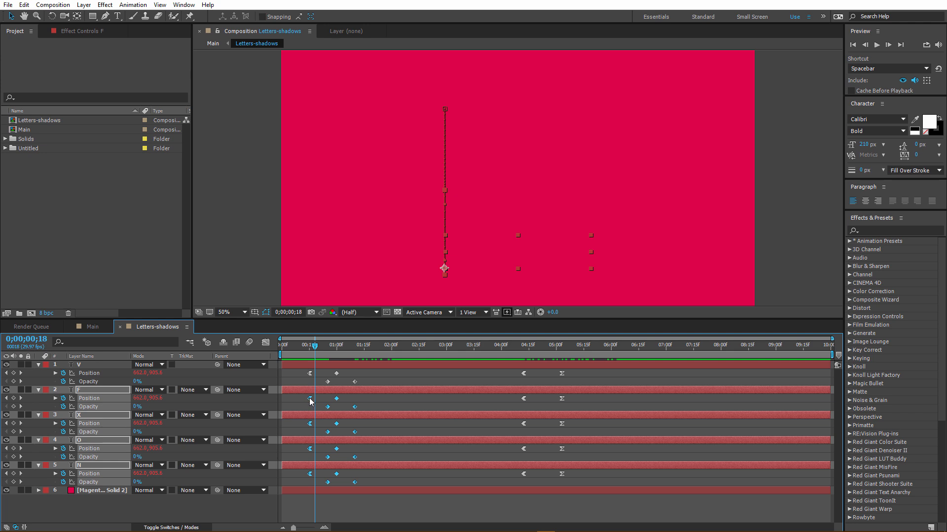
drag(309, 401, 311, 410)
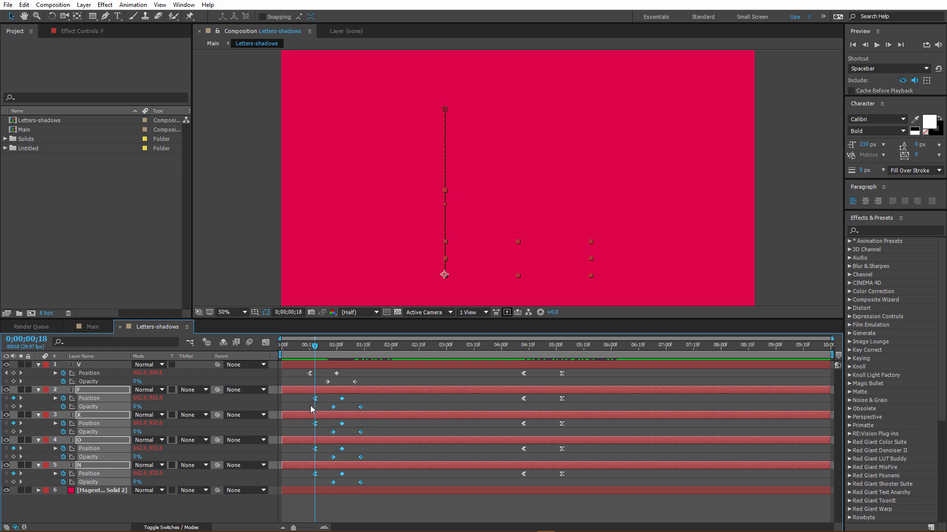
click(389, 408)
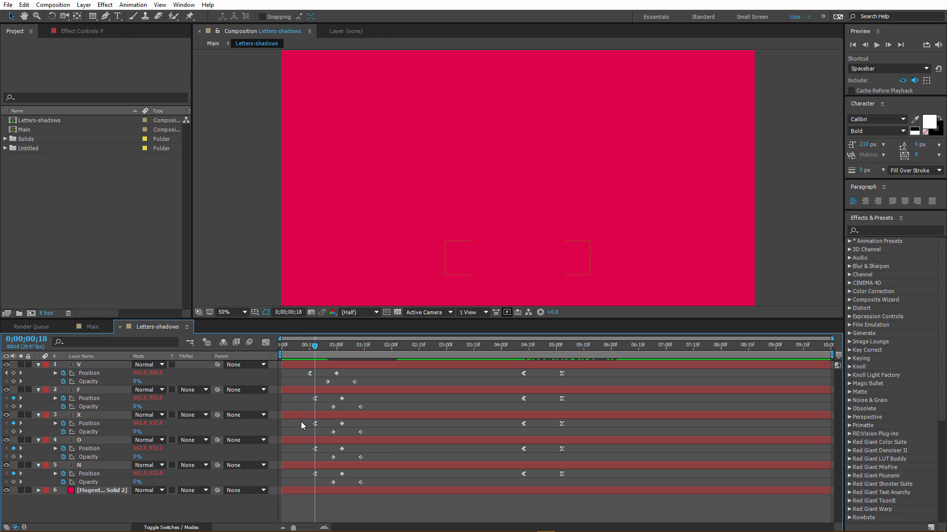
- Shift the entrance Position and Opacity keyframes of X, O and N together so they start at 0;00;00;21
drag(333, 427, 382, 484)
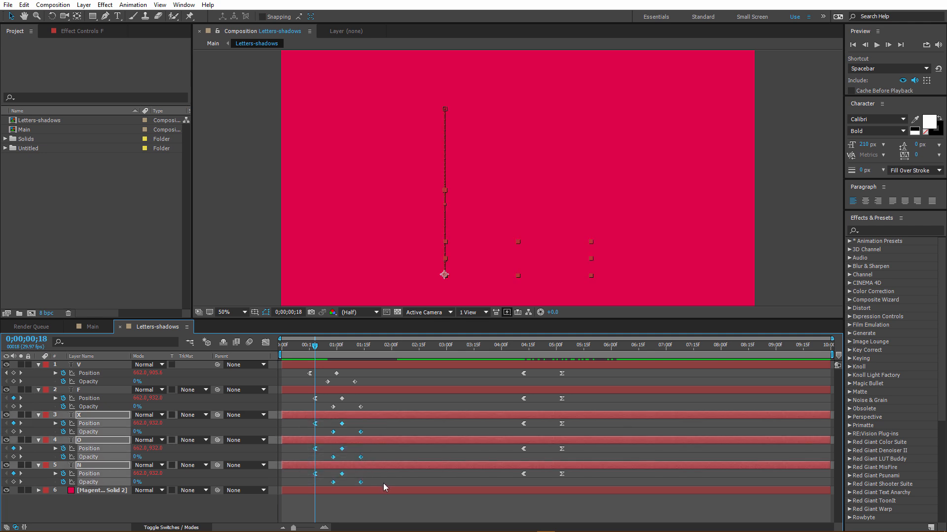
key(Page_Down)
key(Page_Down)
key(Page_Down)
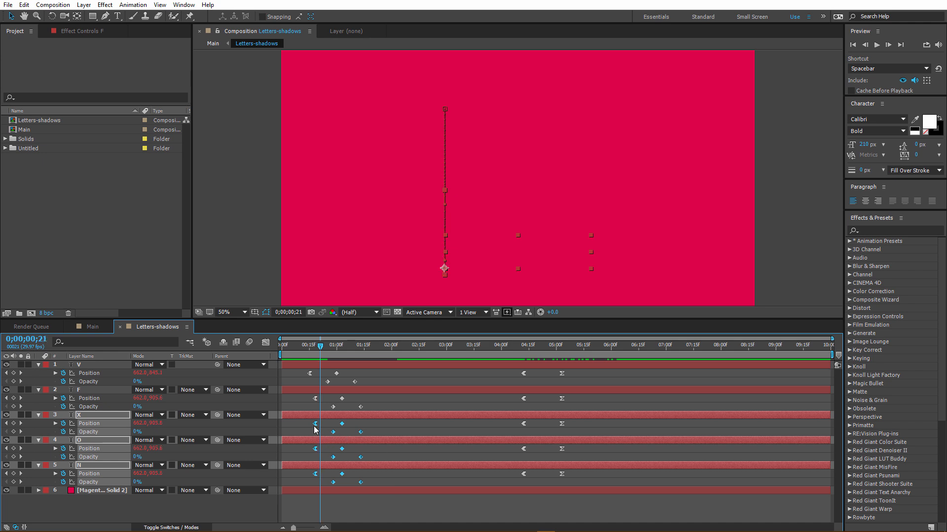
drag(315, 427, 322, 428)
click(398, 451)
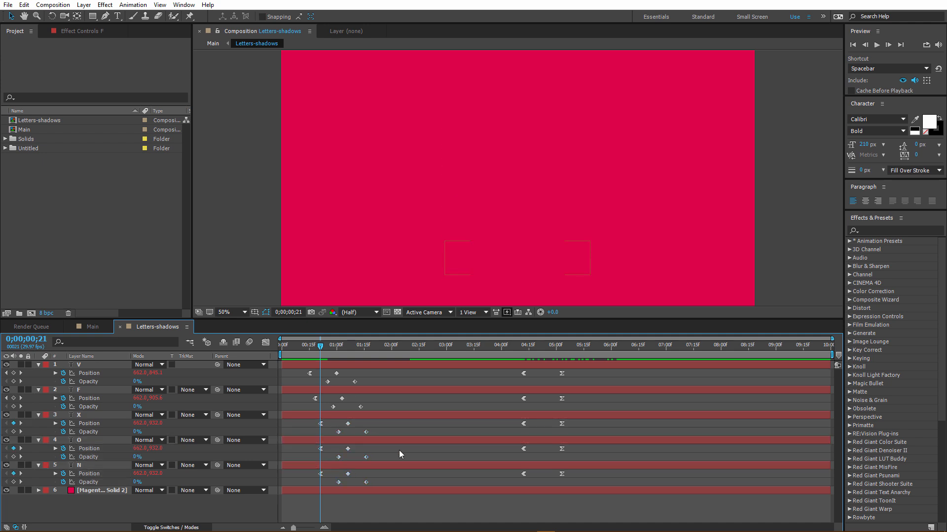
- Shift the entrance Position and Opacity keyframes of O and N together so they start at 0;00;00;24
key(Page_Down)
key(Page_Down)
key(Page_Down)
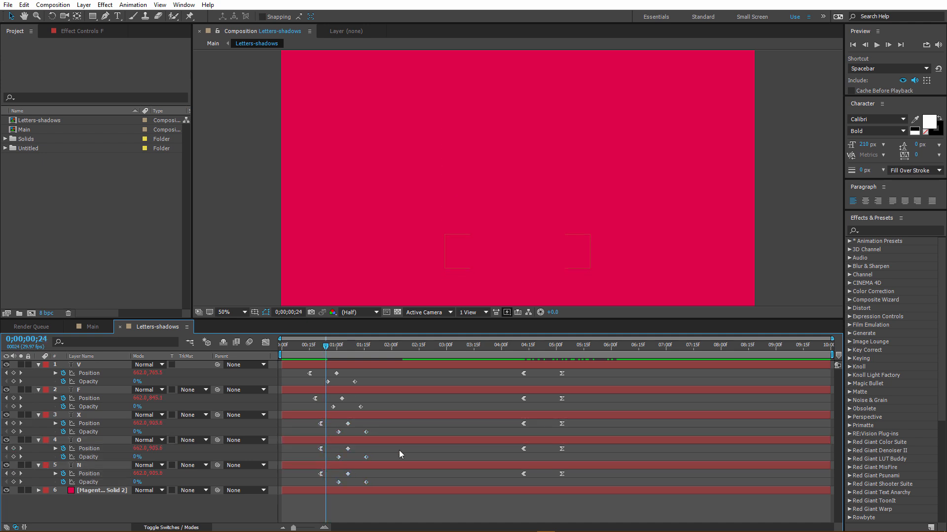
drag(370, 488, 326, 449)
click(401, 459)
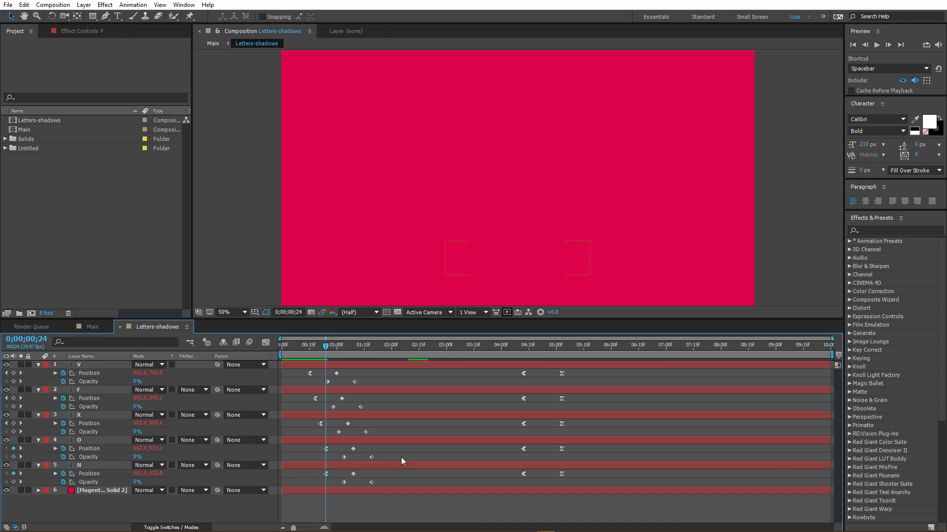
- Shift the entrance Position and Opacity keyframes of N so they start at 0;00;00;27
key(Page_Down)
key(Page_Down)
key(Page_Down)
drag(385, 483, 331, 476)
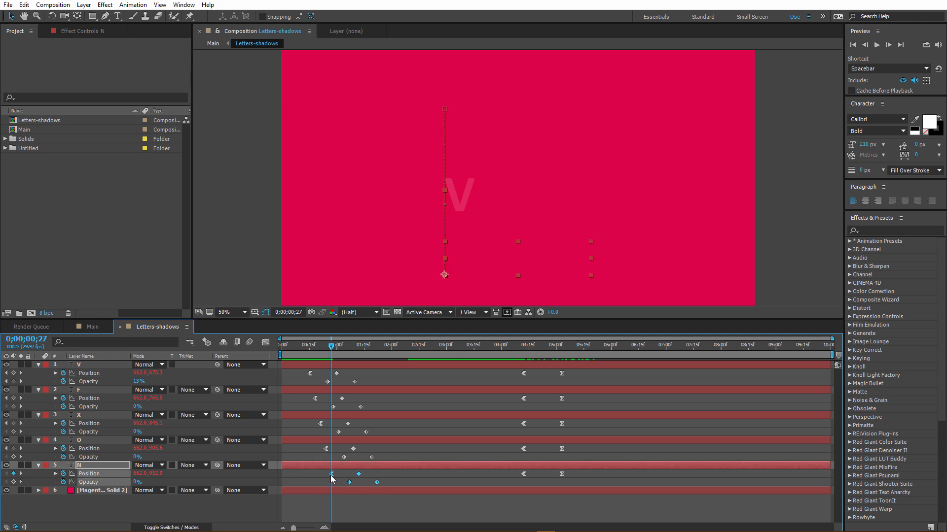
click(366, 503)
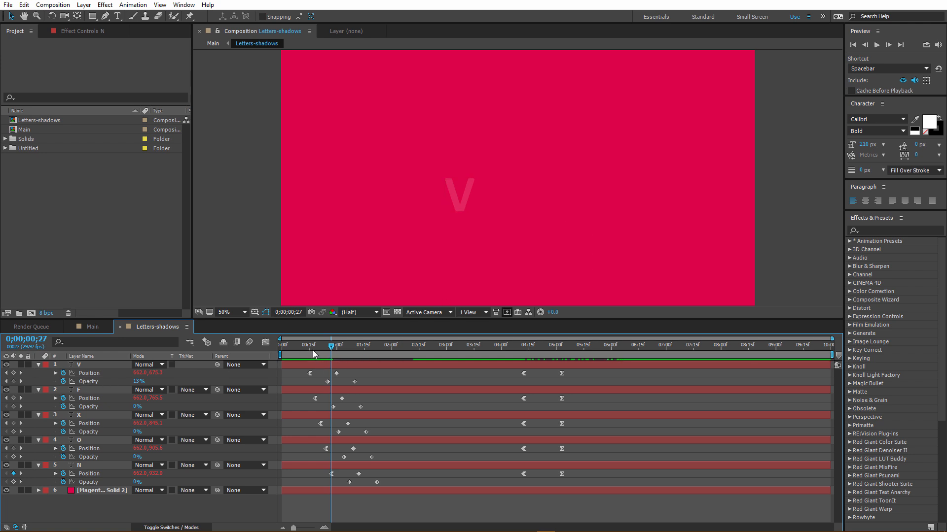
- Move the exit Position keyframes of all five letter layers together so they start at 0;00;03;29
drag(312, 350, 419, 354)
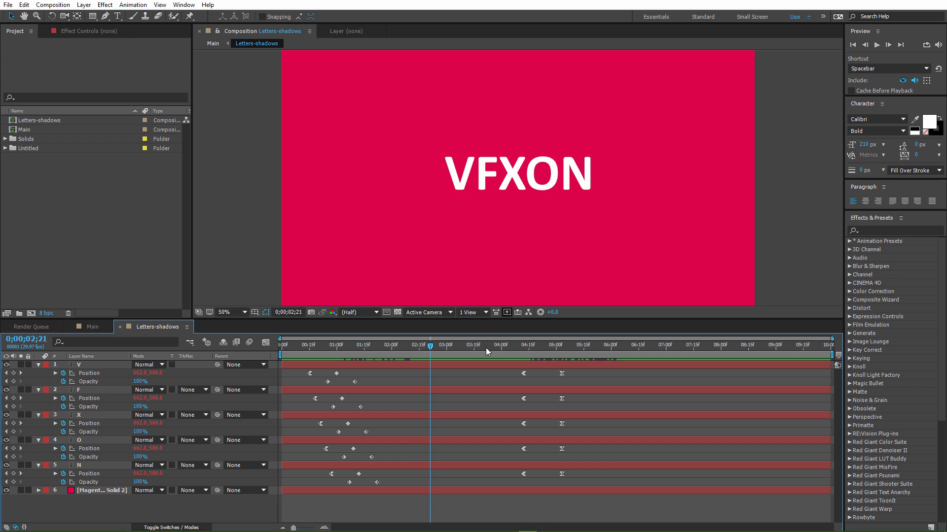
drag(486, 349, 501, 351)
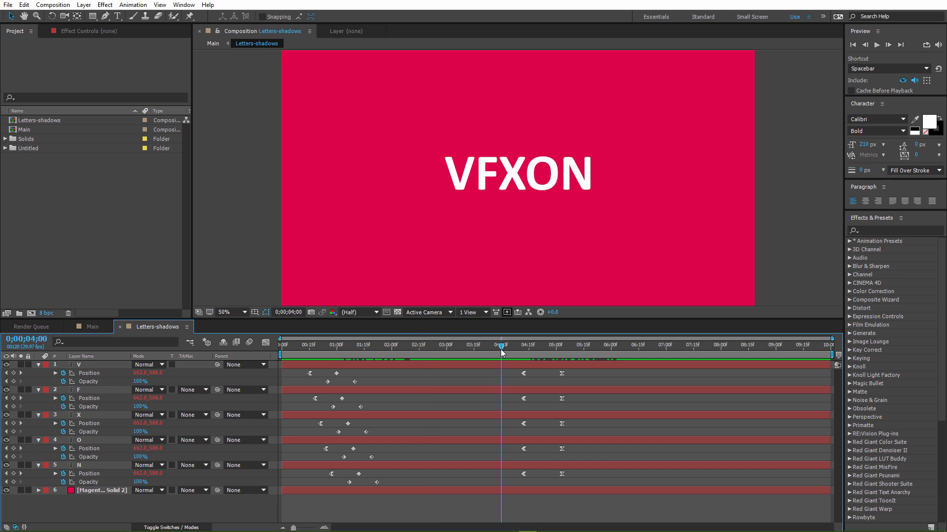
key(Page_Up)
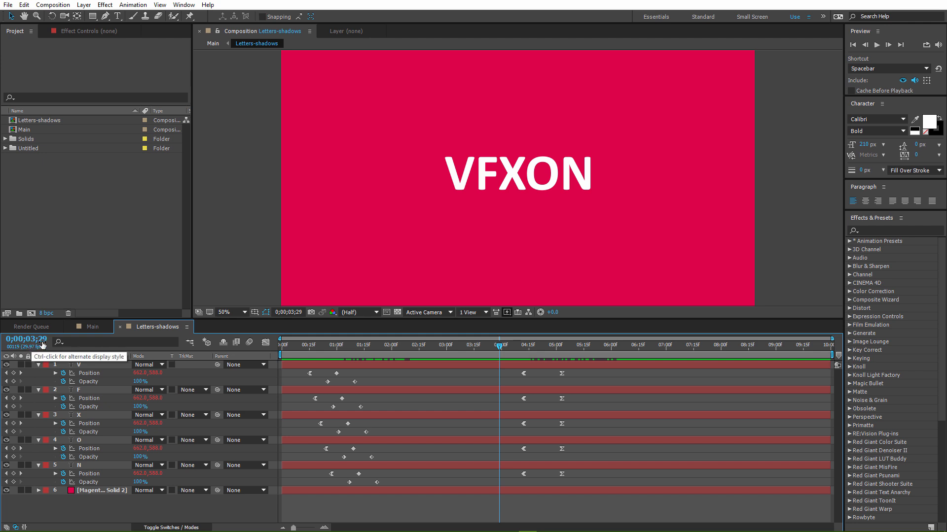
click(91, 365)
shift+click(83, 464)
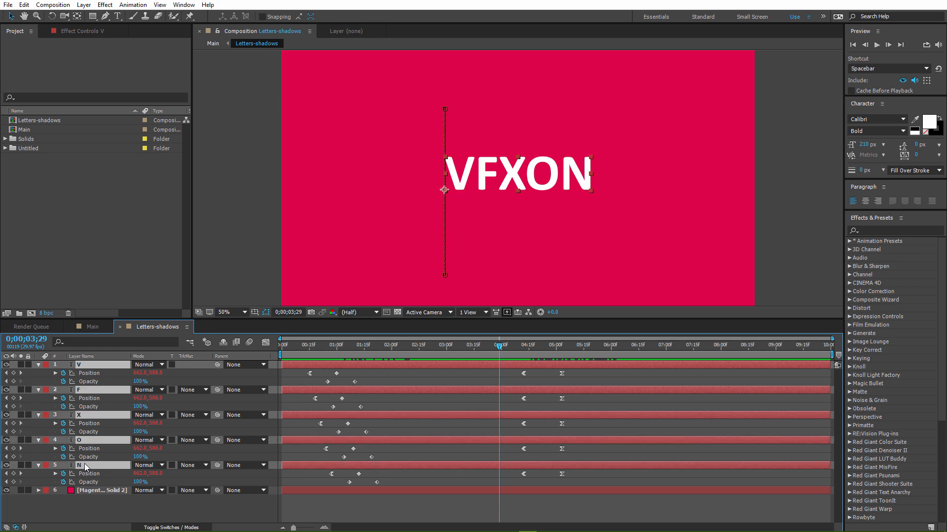
click(523, 374)
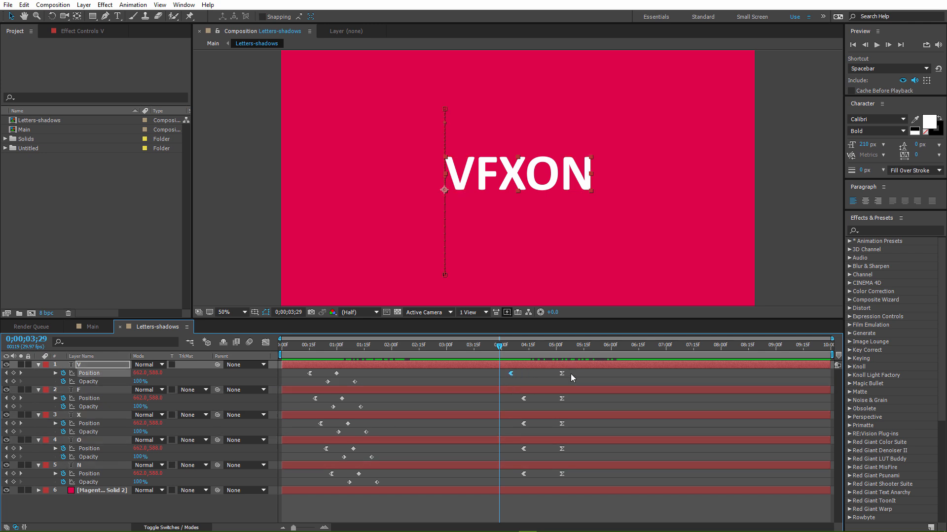
drag(578, 374, 500, 472)
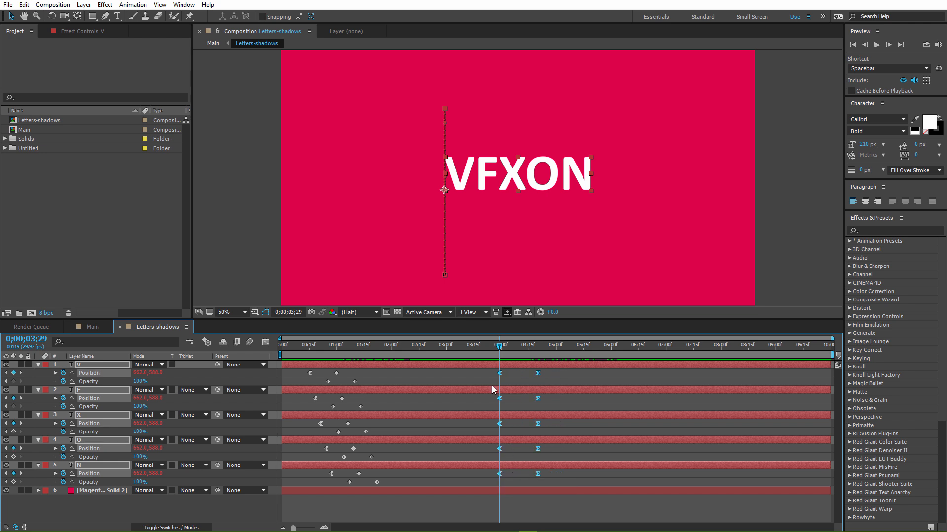
click(575, 375)
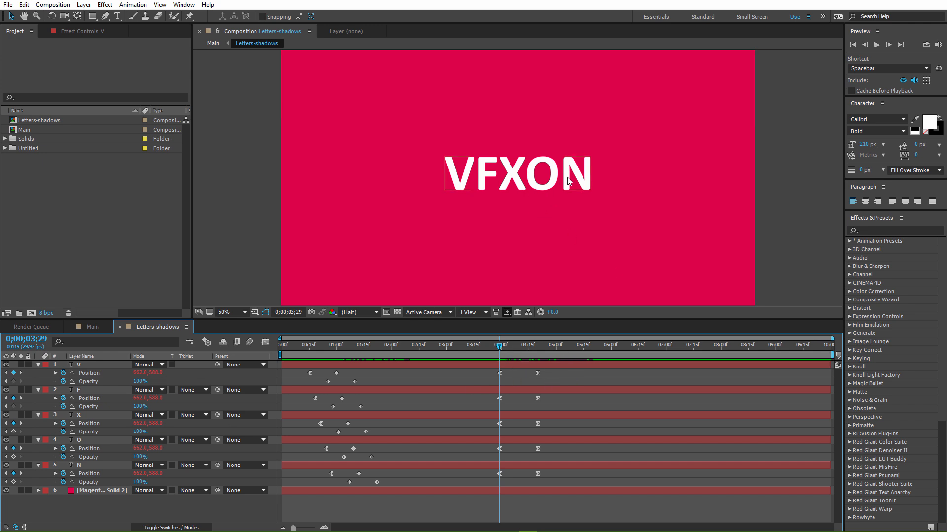
- Fade out the N layer with Opacity keyframes of 100% at 0;00;04;06 and 0% at 0;00;04;14
mouse_move(502, 347)
mouse_down()
mouse_move(516, 349)
mouse_move(502, 350)
mouse_up()
click(546, 458)
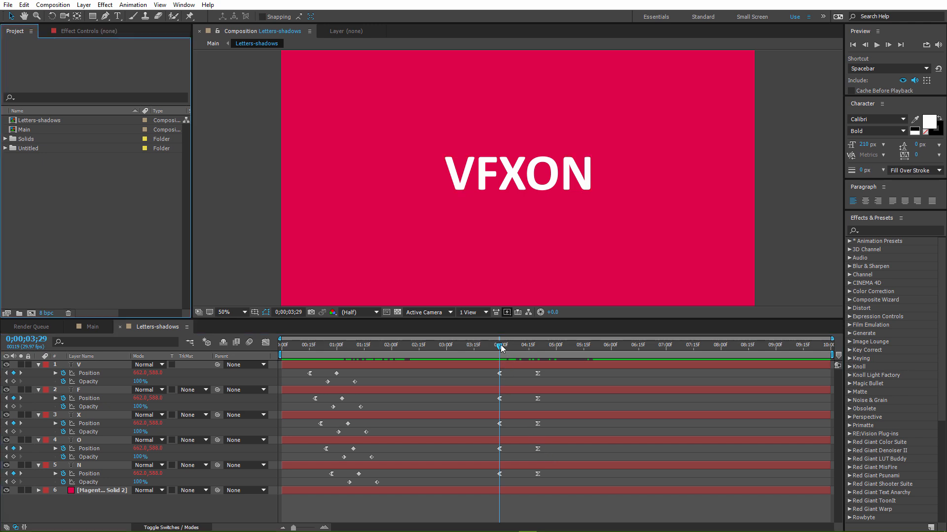
drag(500, 347, 513, 347)
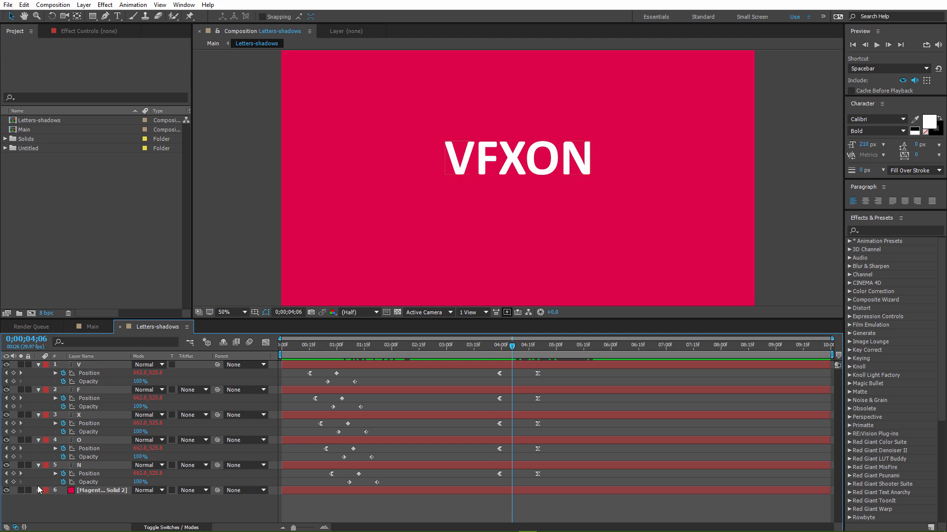
click(13, 482)
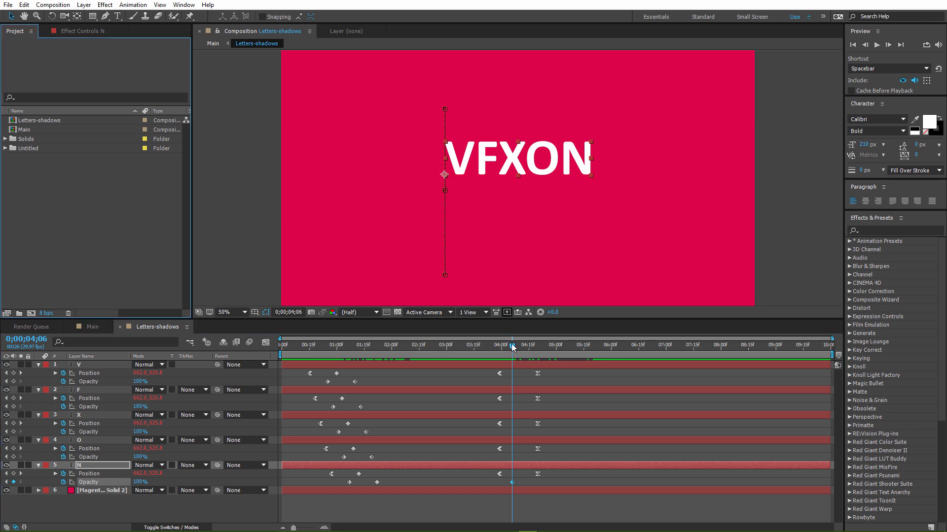
drag(512, 346, 526, 349)
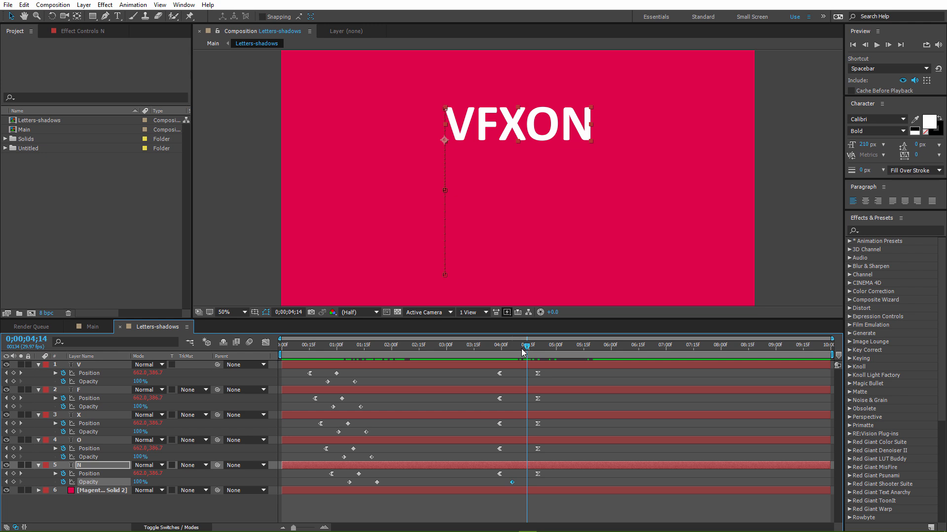
click(140, 482)
text(0)
click(200, 515)
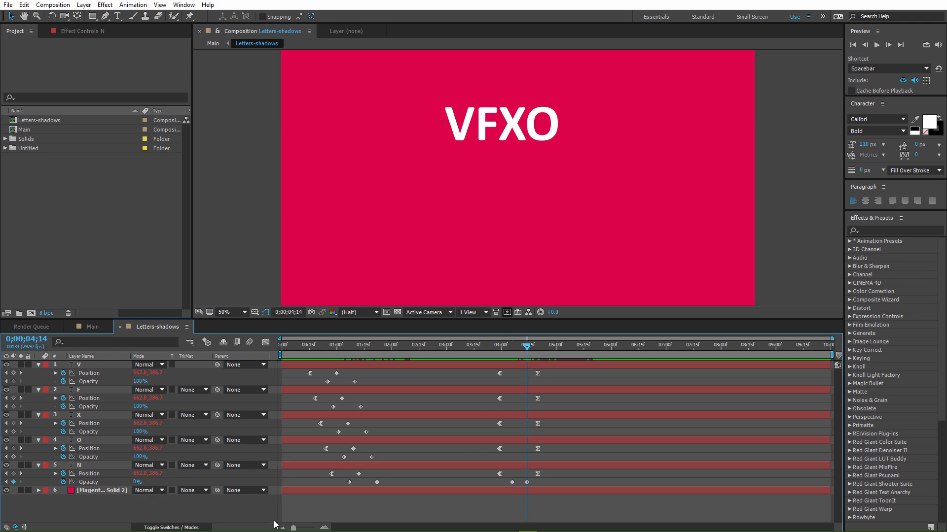
- Copy N's two fade-out Opacity keyframes onto the V, F, X and O layers, starting at 0;00;04;06
drag(531, 479, 510, 486)
drag(526, 350, 512, 351)
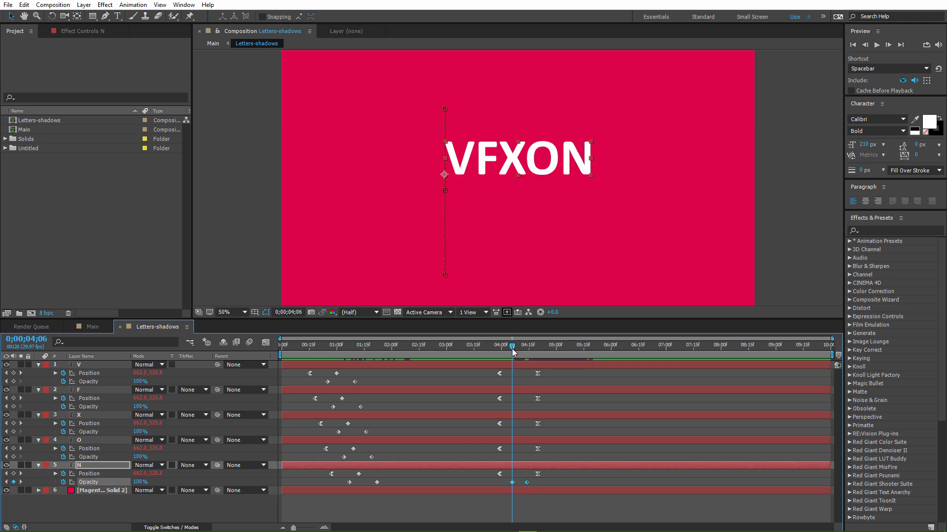
click(510, 505)
click(511, 482)
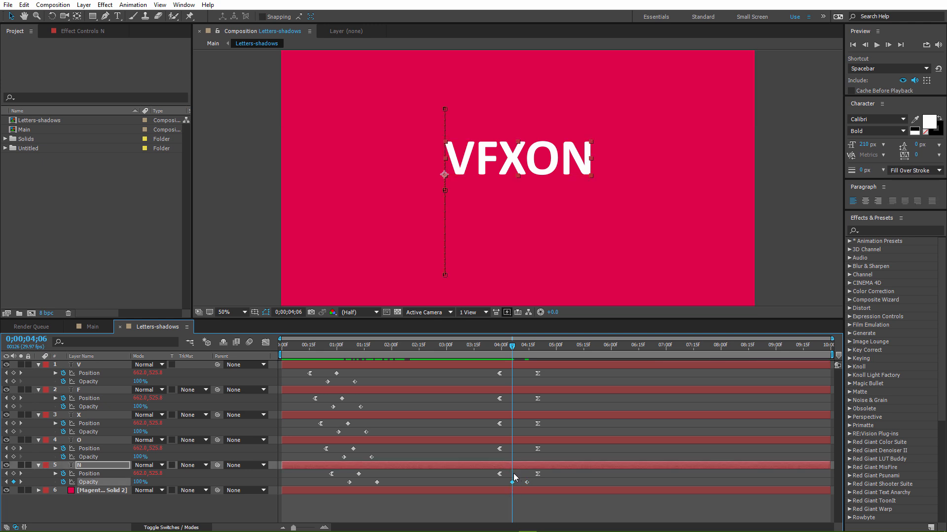
click(98, 458)
click(87, 442)
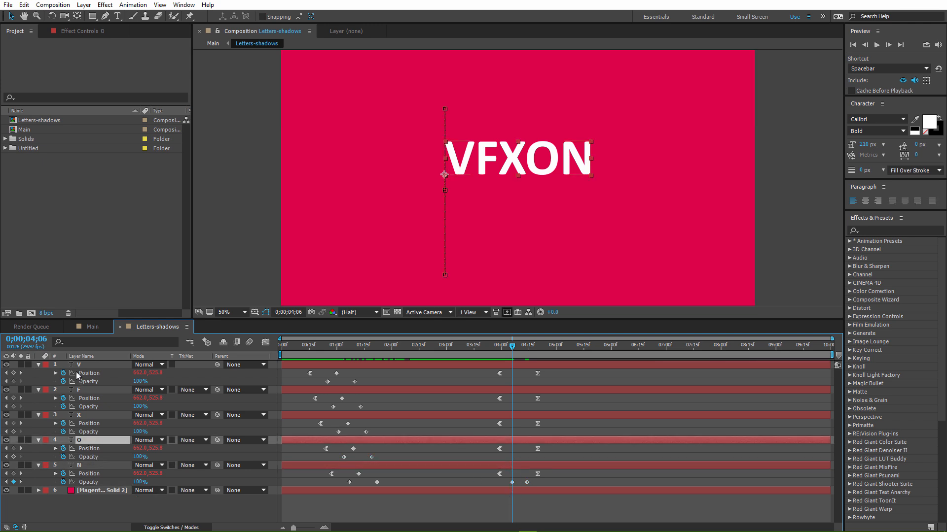
shift+click(85, 367)
key(ctrl+v)
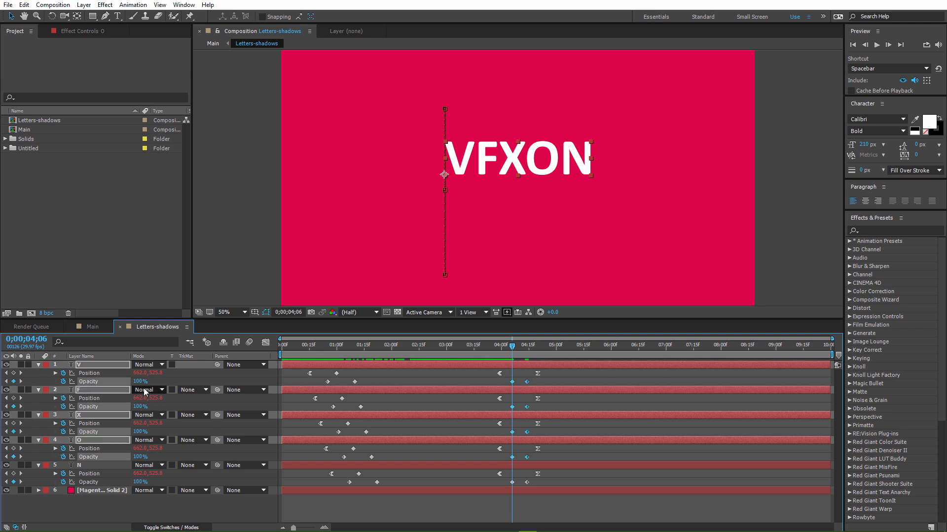
click(594, 510)
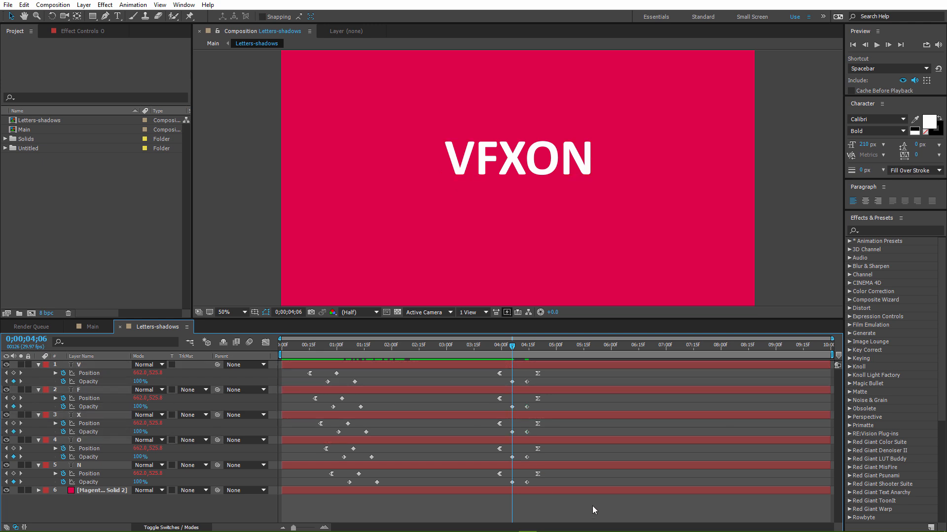
- Shift the exit Position and Opacity keyframes of V, F, X and O together so they start at 0;00;04;02
click(499, 347)
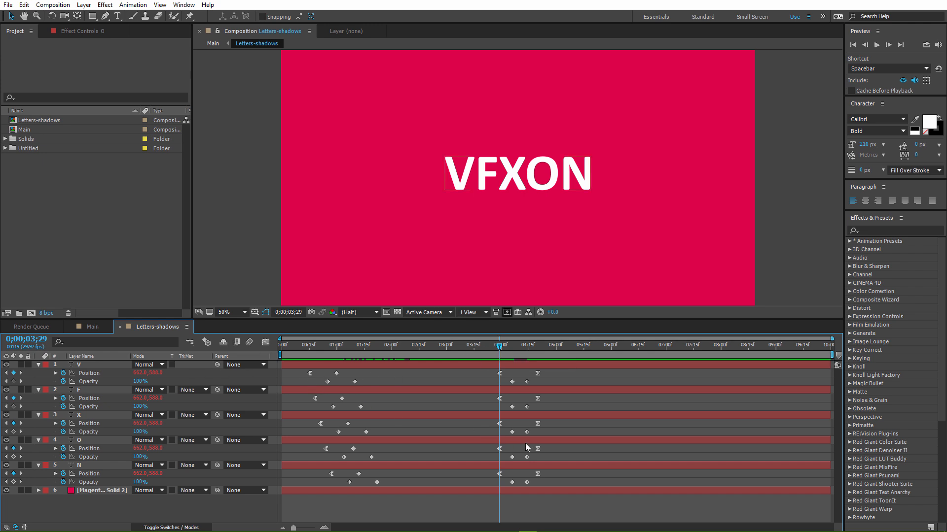
drag(558, 457, 493, 373)
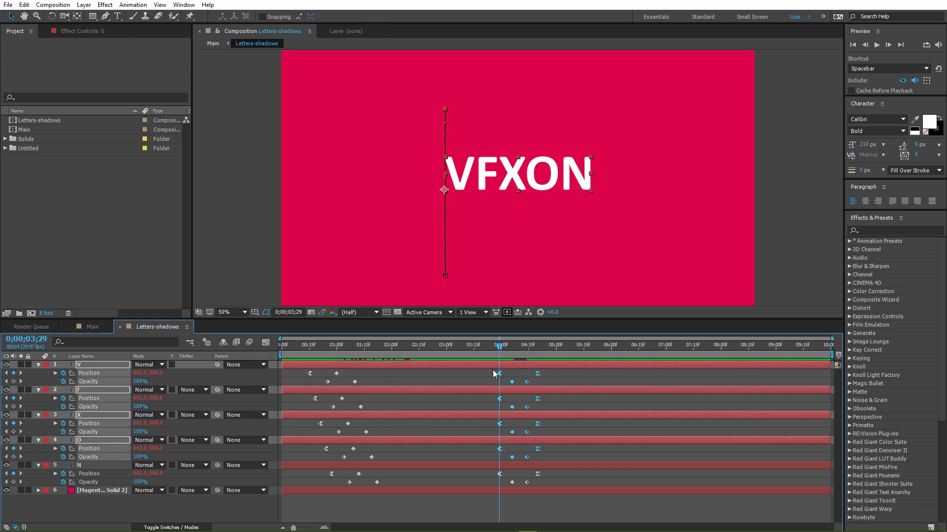
key(Page_Down)
key(Page_Down)
key(Page_Down)
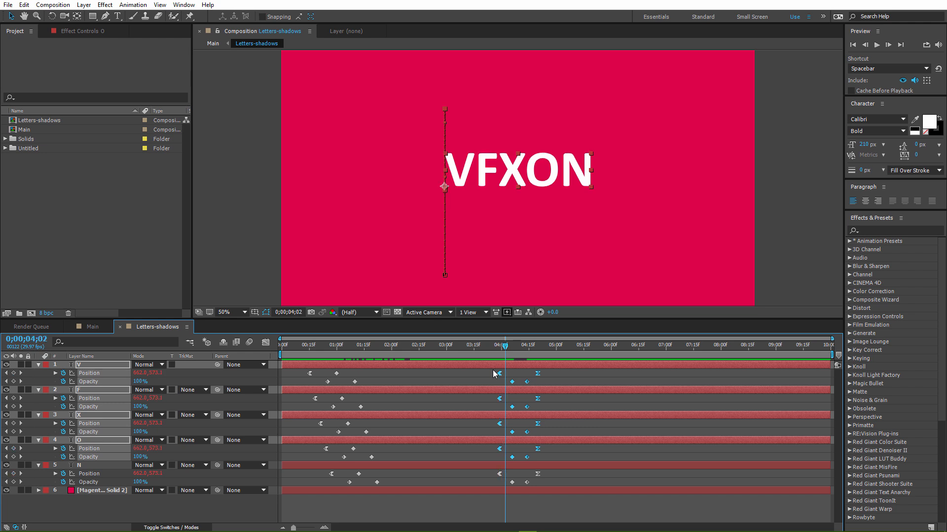
drag(499, 449, 505, 451)
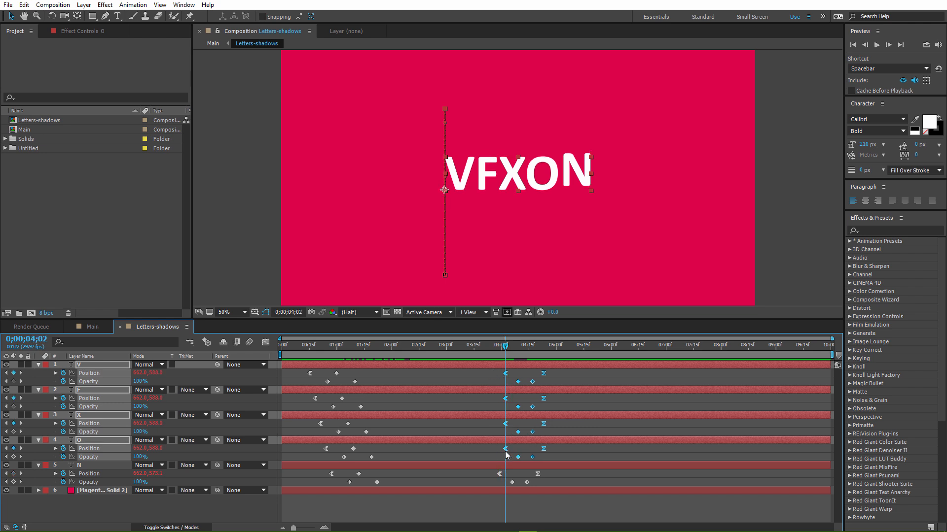
- Stagger the exit Position and Opacity keyframes so X's start at 0;00;04;05 and F's start at 0;00;04;08
key(Page_Down)
key(Page_Down)
key(Page_Down)
drag(555, 434, 502, 377)
click(552, 409)
key(Page_Down)
key(Page_Down)
key(Page_Down)
- Shift the exit Position and Opacity keyframes of V so they start at 0;00;04;11
key(Page_Down)
key(Page_Down)
key(Page_Down)
key(Page_Down)
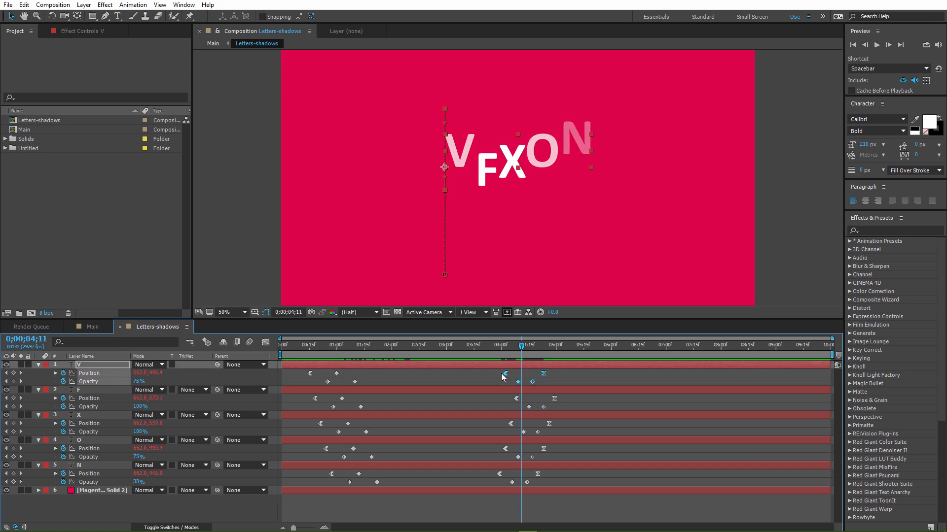
key(Page_Down)
key(Page_Down)
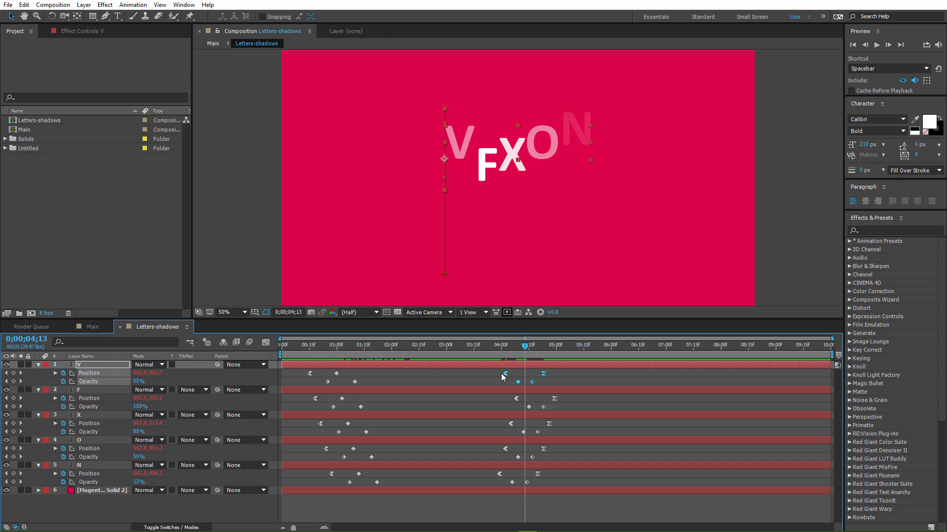
key(Page_Up)
key(Page_Up)
key(Page_Up)
key(Page_Up)
key(Page_Up)
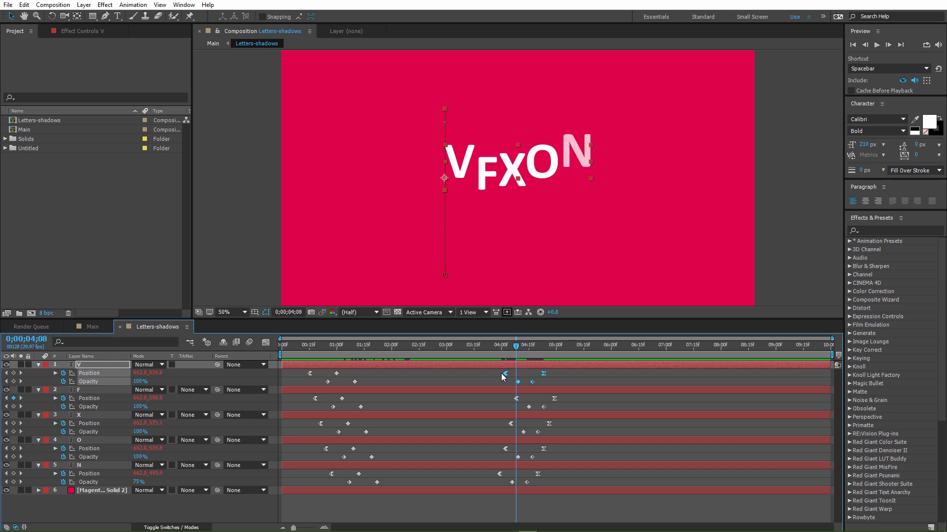
key(Page_Down)
key(Page_Down)
key(Page_Down)
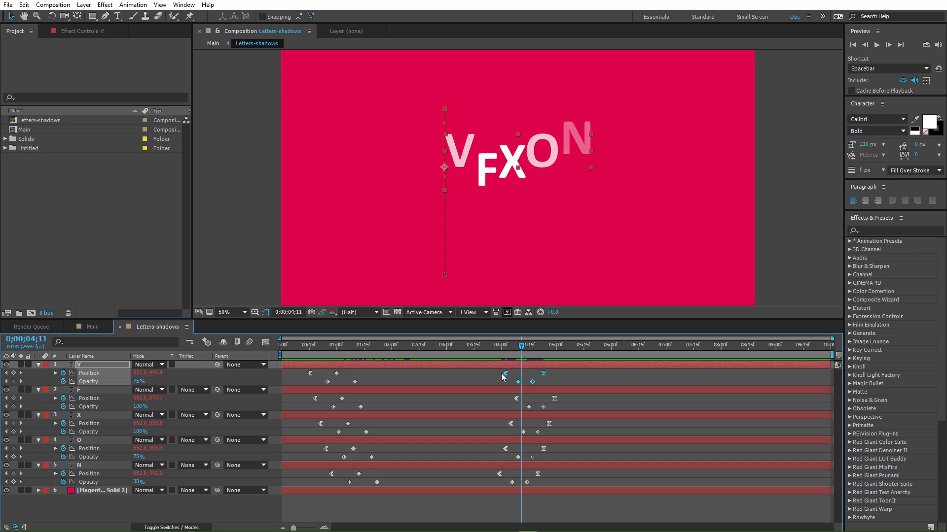
drag(502, 374, 521, 379)
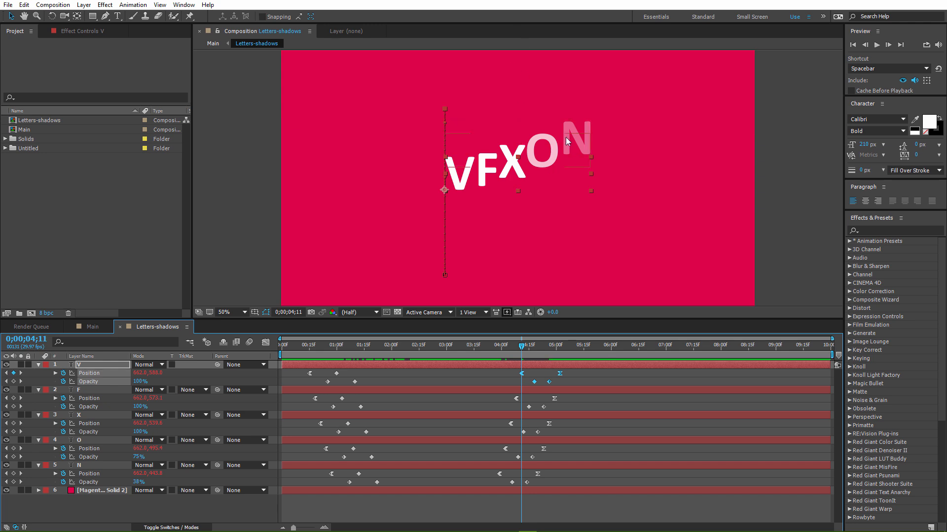
click(590, 504)
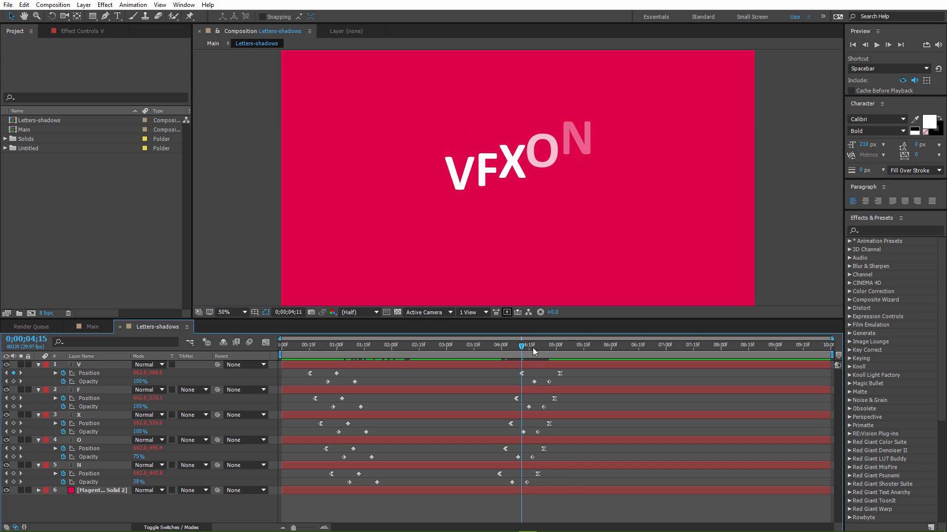
- Copy all five letter layers and the magenta-red solid from Letters-shadows and paste them into the Main composition
drag(534, 351, 494, 351)
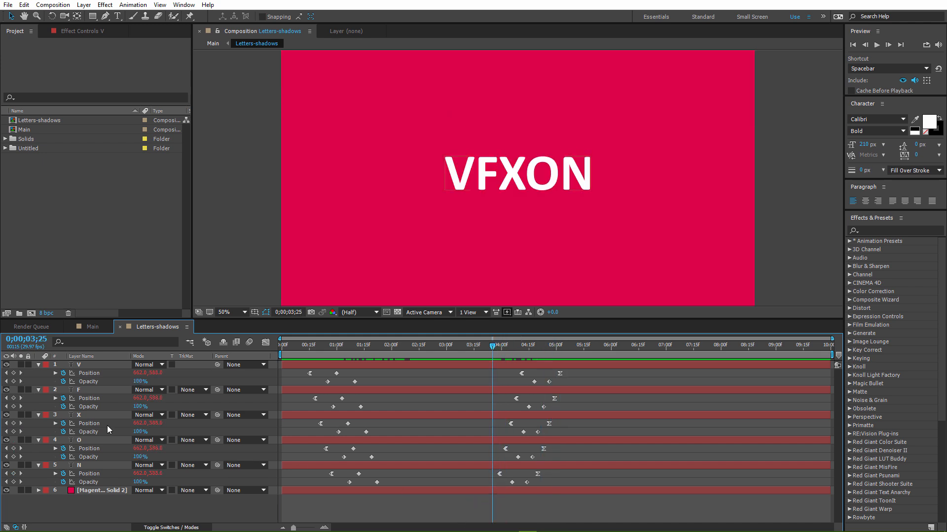
click(99, 466)
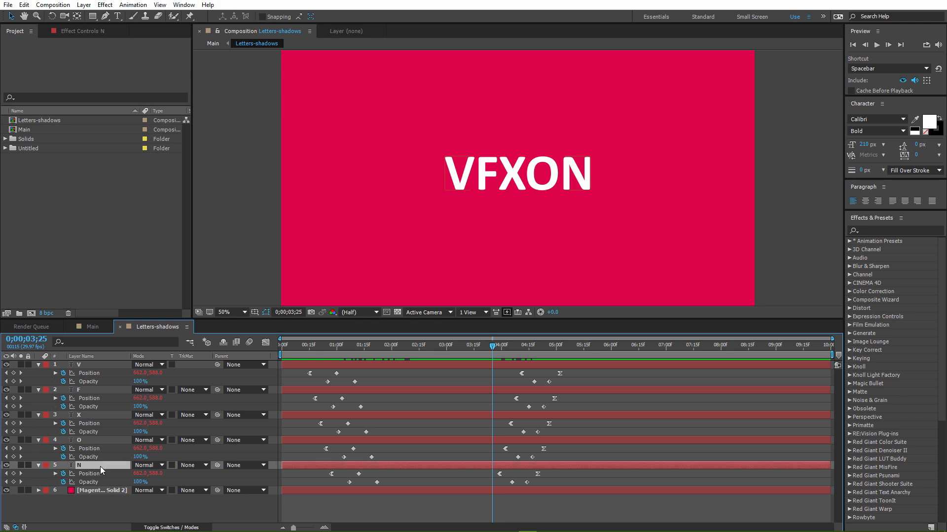
click(90, 489)
shift+click(79, 364)
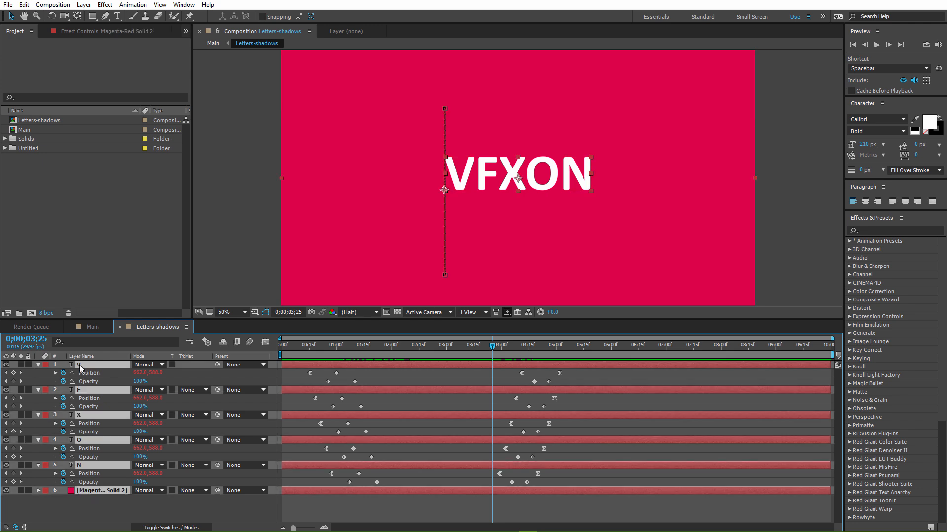
click(94, 328)
key(ctrl+v)
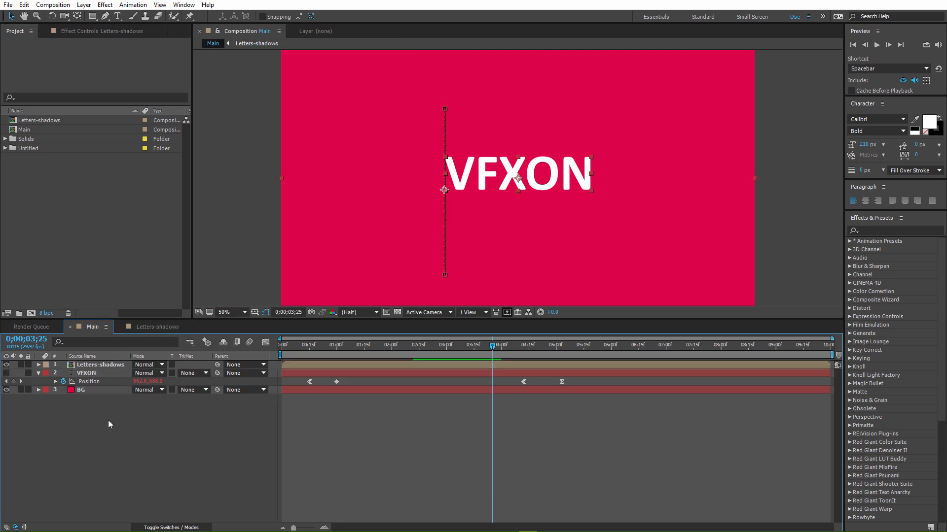
- Pre-compose the pasted letter and solid layers into a new composition named Text, moving all attributes and opening it
right_click(95, 406)
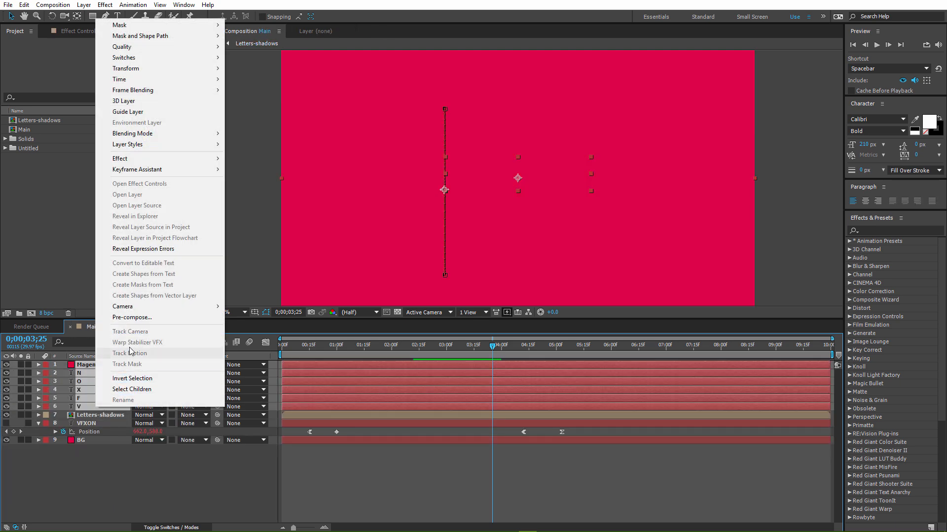
click(132, 317)
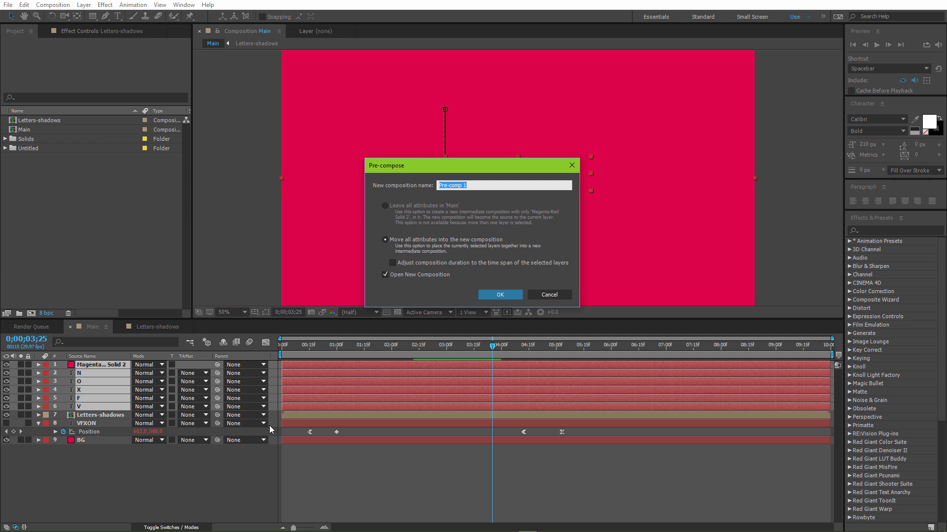
text(Text)
key(Return)
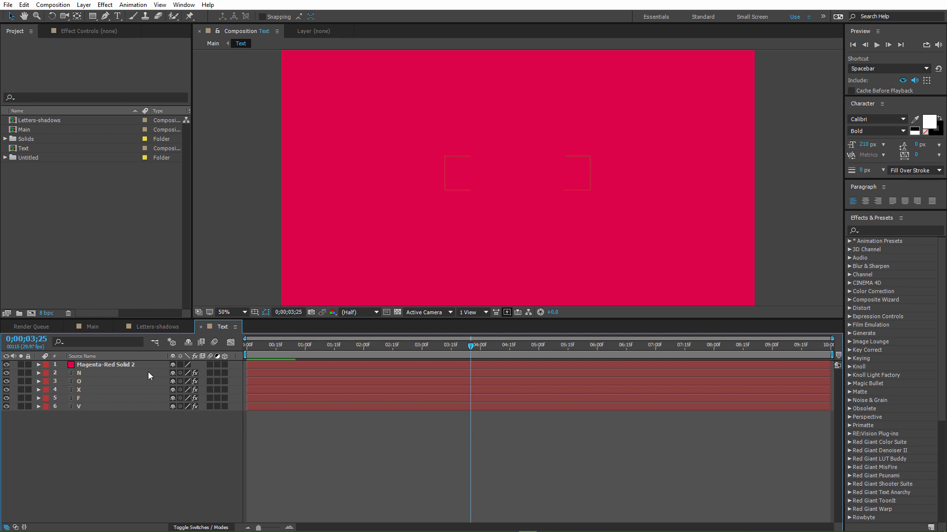
- Delete the CC Radial Fast Blur, Matte Choker and Fill effects from the N layer in the Text composition
click(77, 372)
shift+click(89, 405)
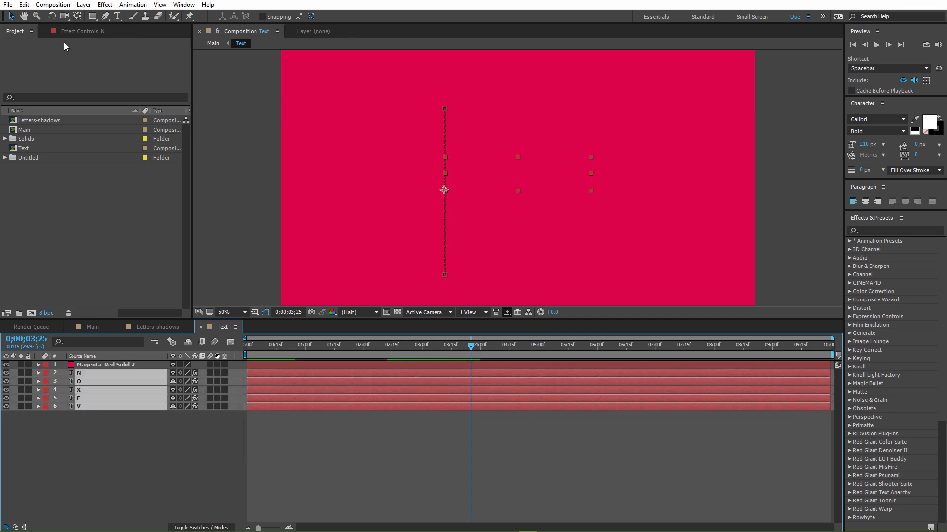
key(F3)
click(39, 52)
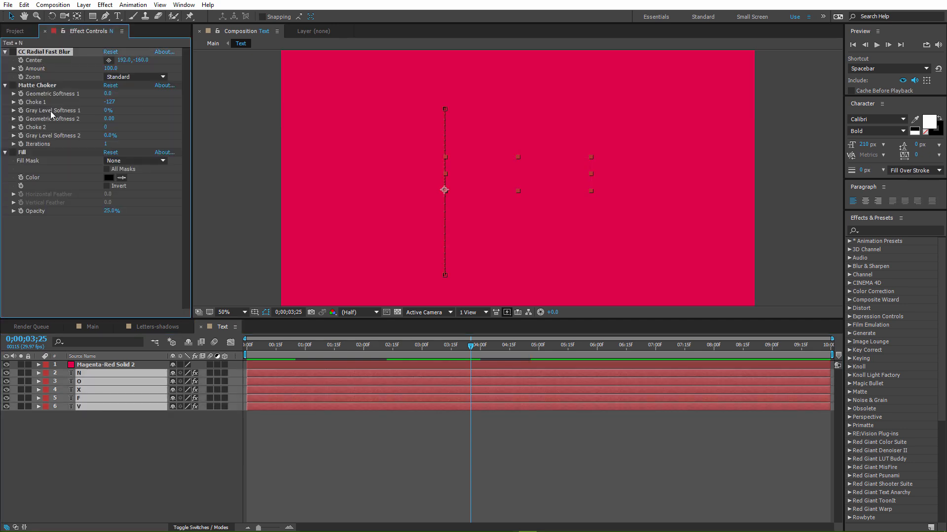
shift+click(30, 154)
key(Delete)
click(92, 424)
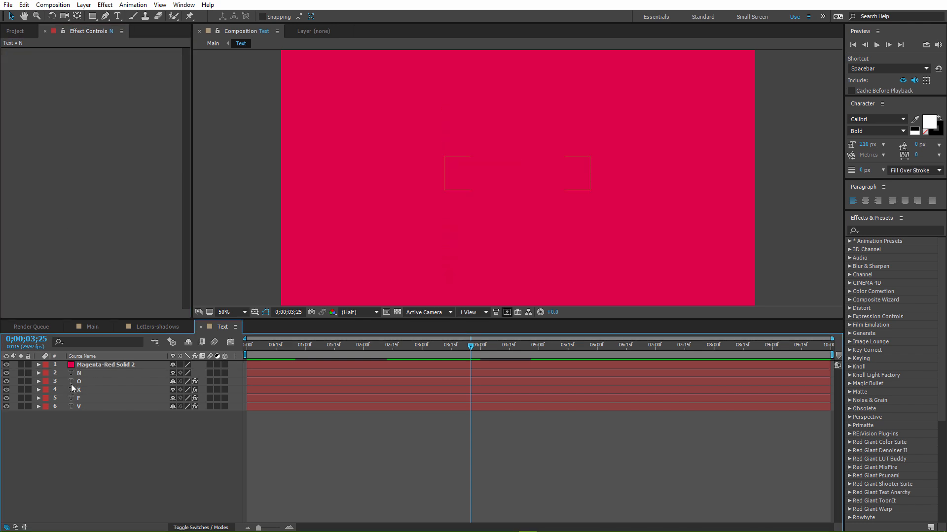
- Delete the CC Radial Fast Blur, Matte Choker and Fill effects from the O layer
click(74, 383)
click(43, 52)
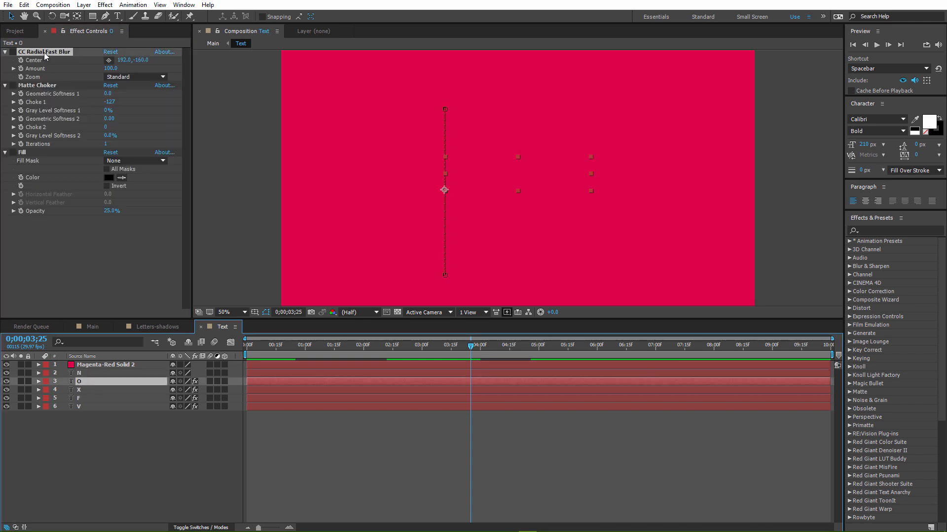
shift+click(43, 152)
key(Delete)
- Delete the CC Radial Fast Blur, Matte Choker and Fill effects from the X layer
click(87, 391)
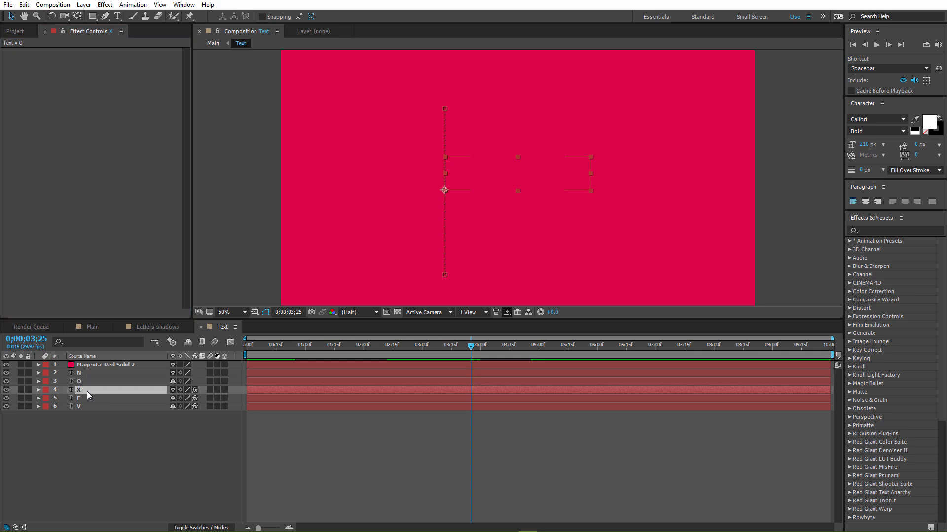
click(26, 154)
shift+click(39, 53)
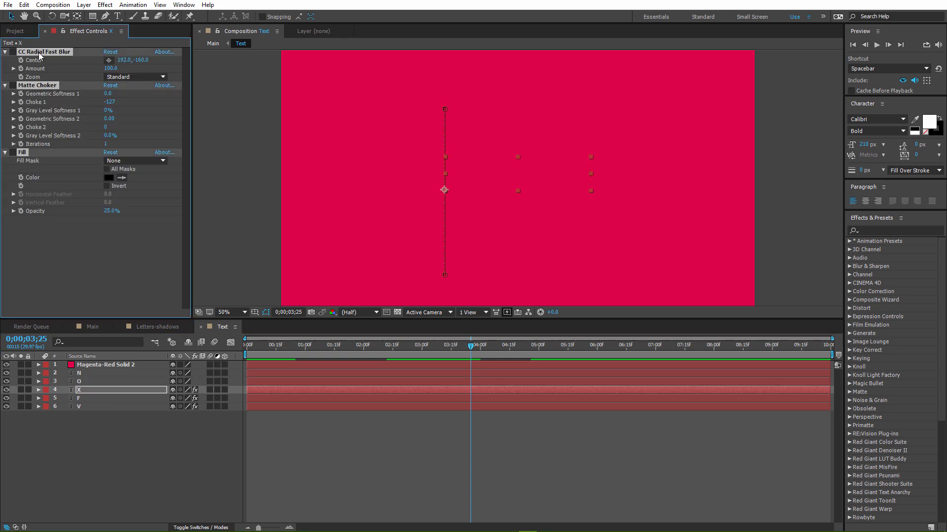
key(Delete)
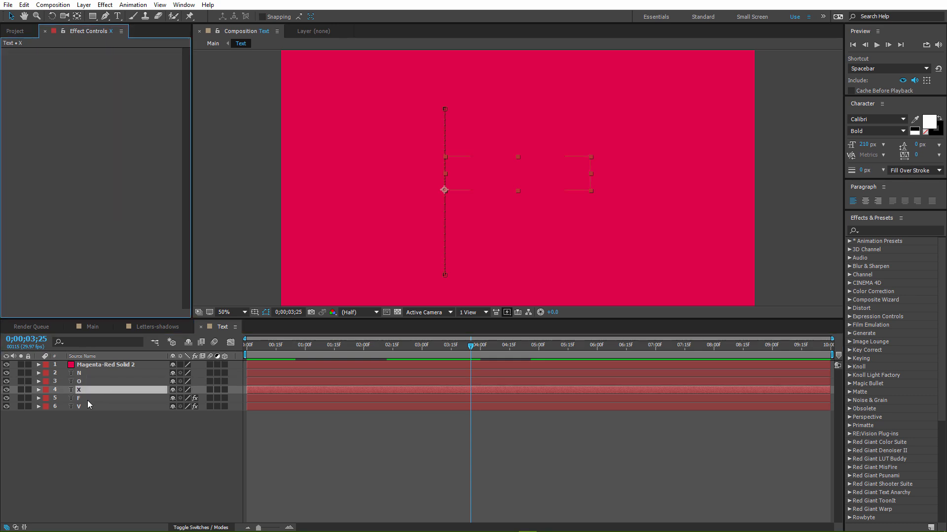
- Delete the CC Radial Fast Blur, Matte Choker and Fill effects from the F layer
click(87, 399)
shift+click(87, 408)
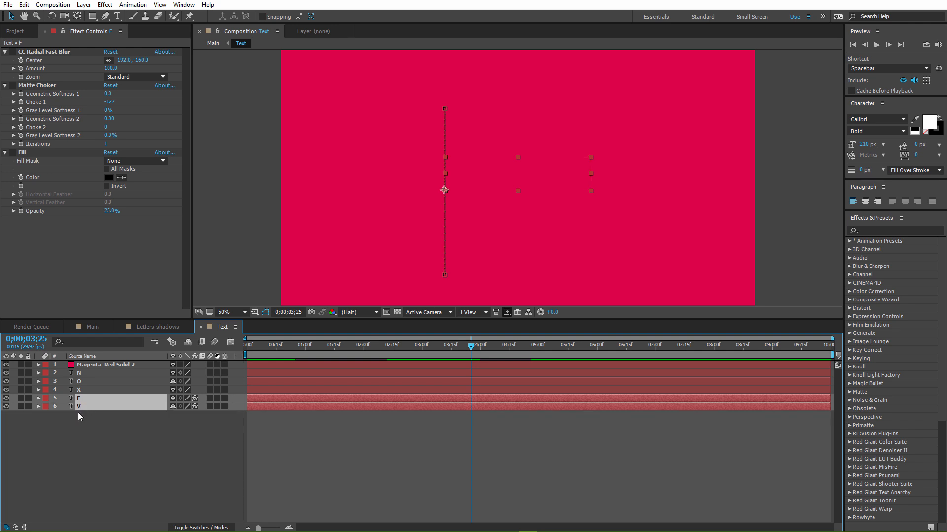
click(29, 152)
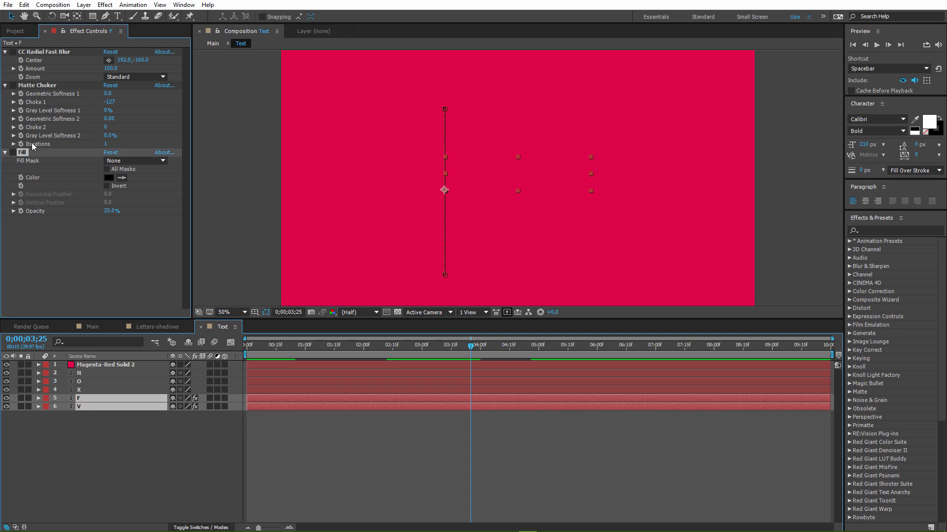
shift+click(41, 52)
key(Delete)
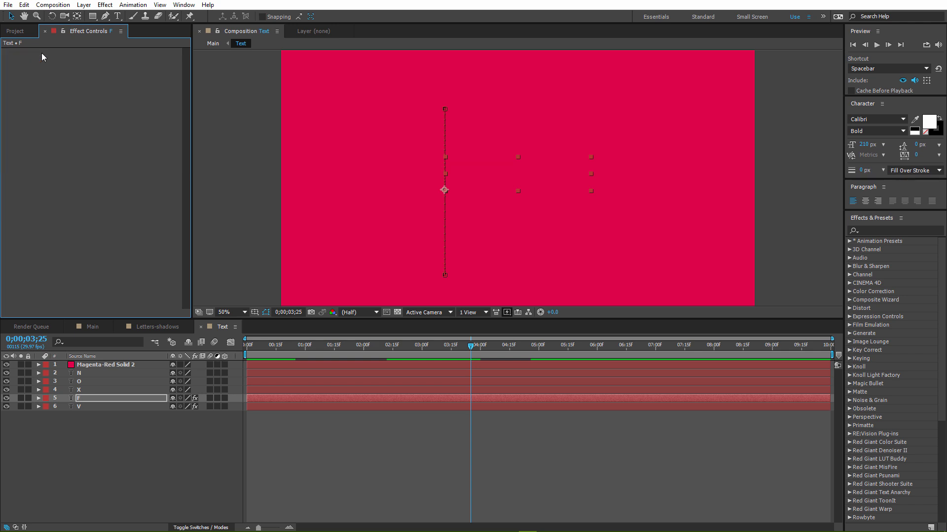
- Delete the CC Radial Fast Blur, Matte Choker and Fill effects from the V layer
click(114, 408)
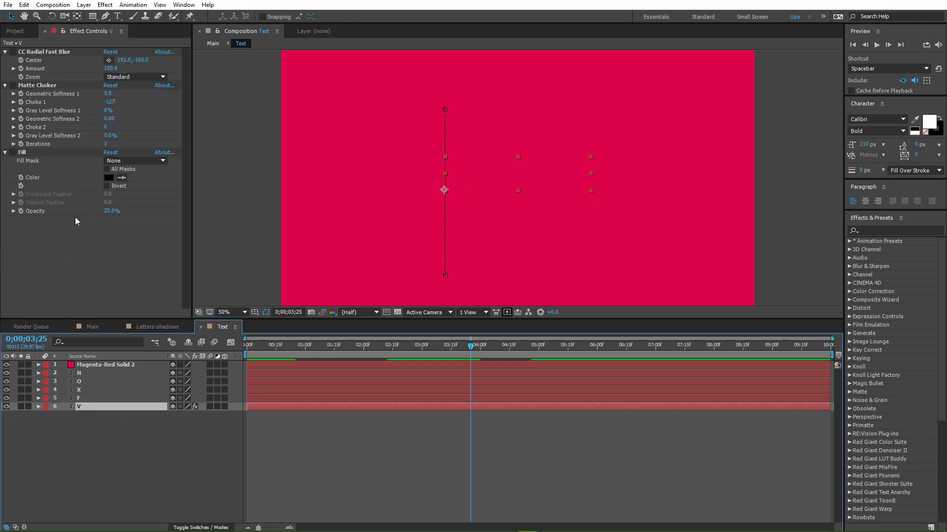
click(25, 153)
ctrl+click(38, 87)
ctrl+click(49, 53)
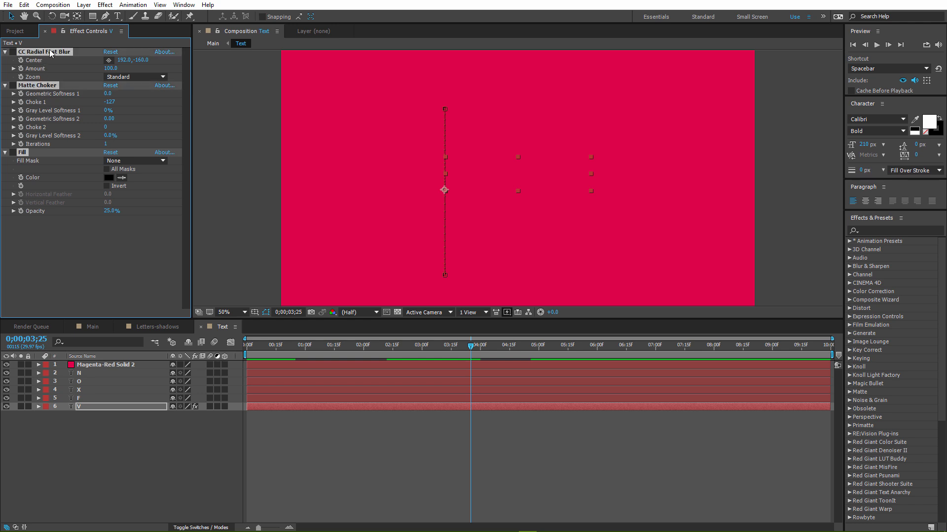
key(Delete)
click(162, 486)
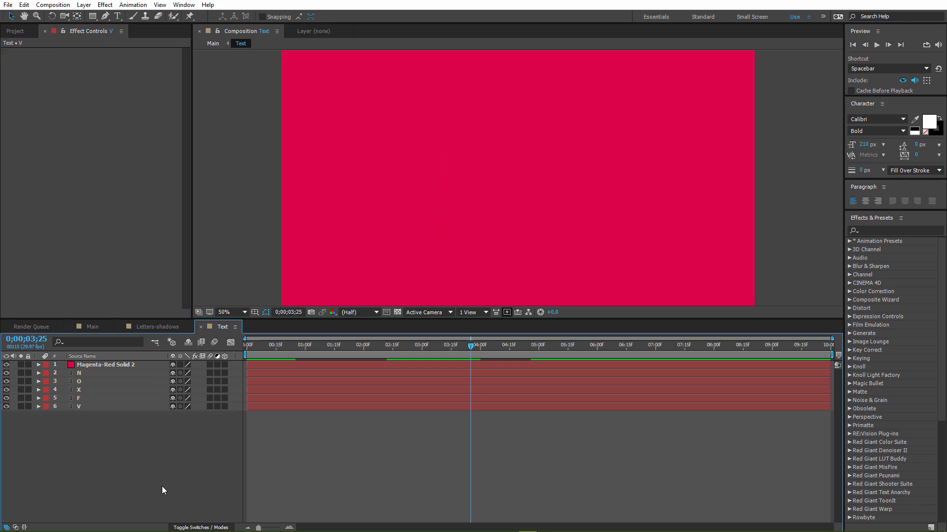
- Search the effects for "drop" and apply Drop Shadow to the V layer
click(87, 409)
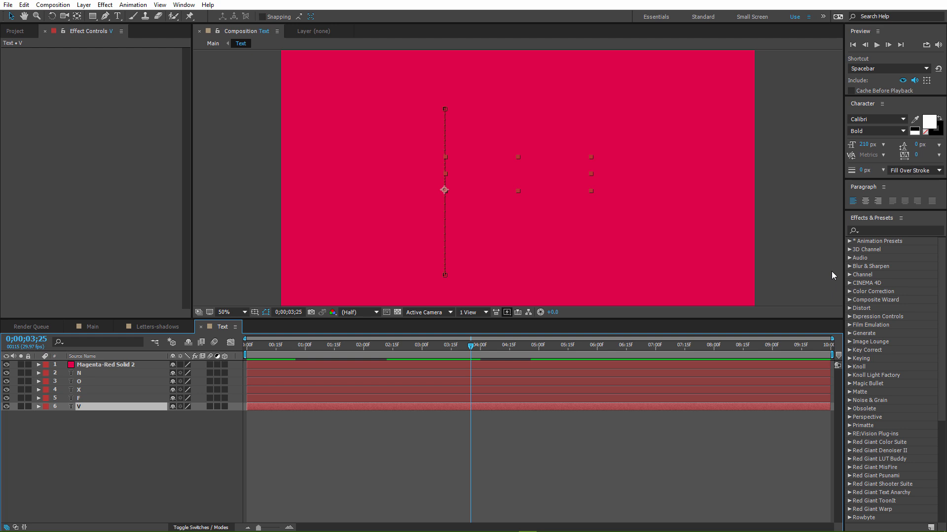
click(880, 230)
text(drop)
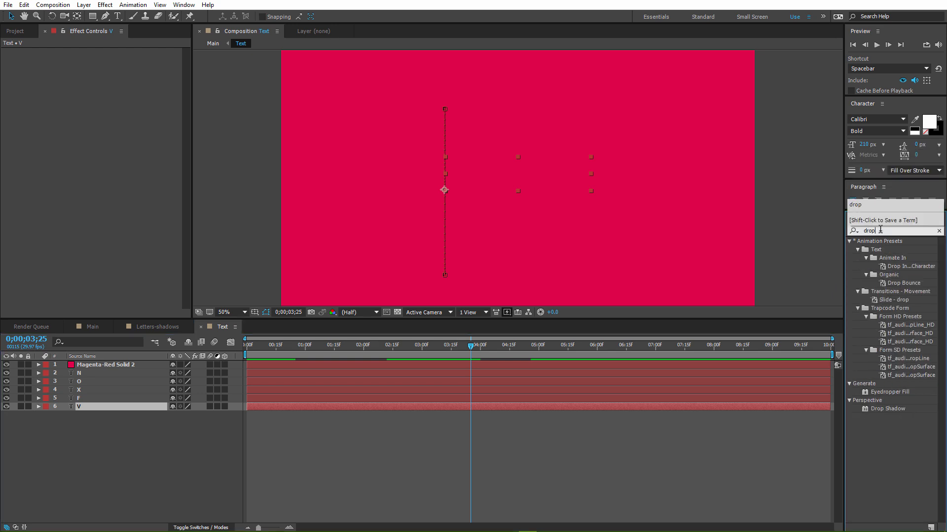
drag(899, 410, 97, 413)
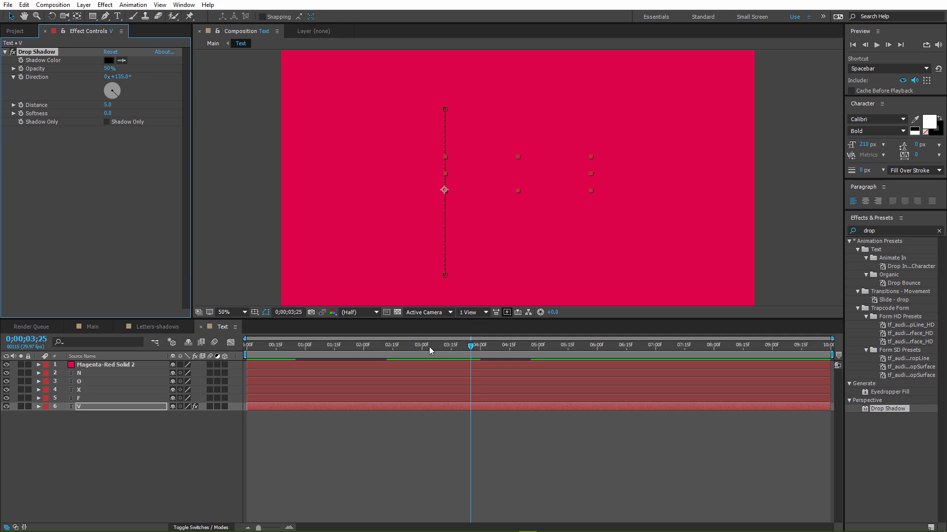
- Reveal the V layer's keyframes, set the current time to 0;00;02;16 and move Magenta-Red Solid 2 below all the letter layers
click(410, 347)
drag(411, 350, 390, 349)
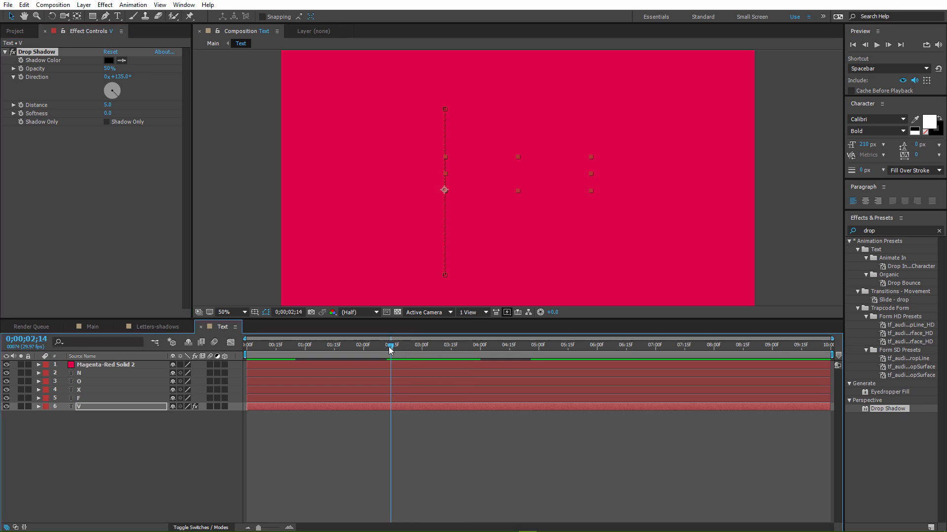
click(108, 406)
key(u)
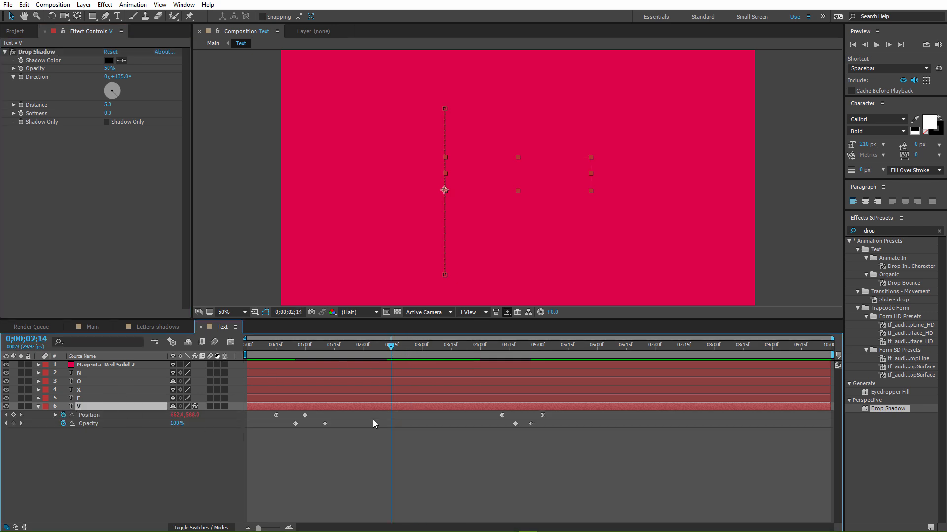
mouse_move(391, 351)
mouse_down()
mouse_move(376, 350)
mouse_move(394, 350)
mouse_up()
drag(101, 365, 102, 443)
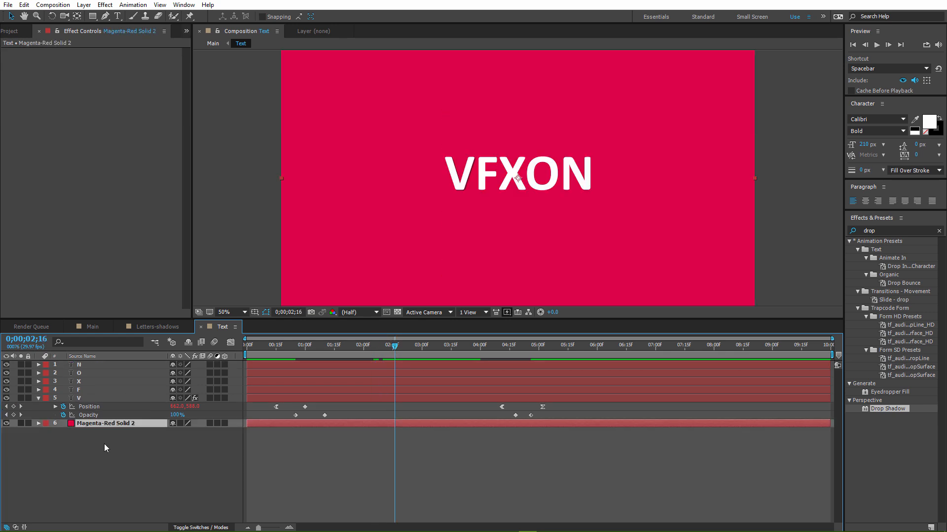
- Set the opacity of the V layer's Drop Shadow to 6%
click(73, 399)
click(109, 69)
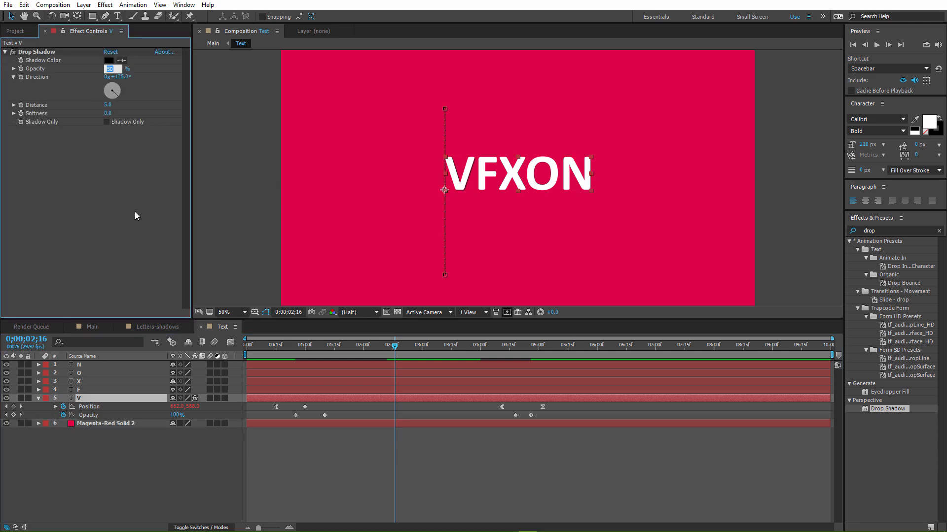
text(6)
key(Return)
- Copy the V layer's Drop Shadow effect onto the F, X, O and N layers
click(42, 51)
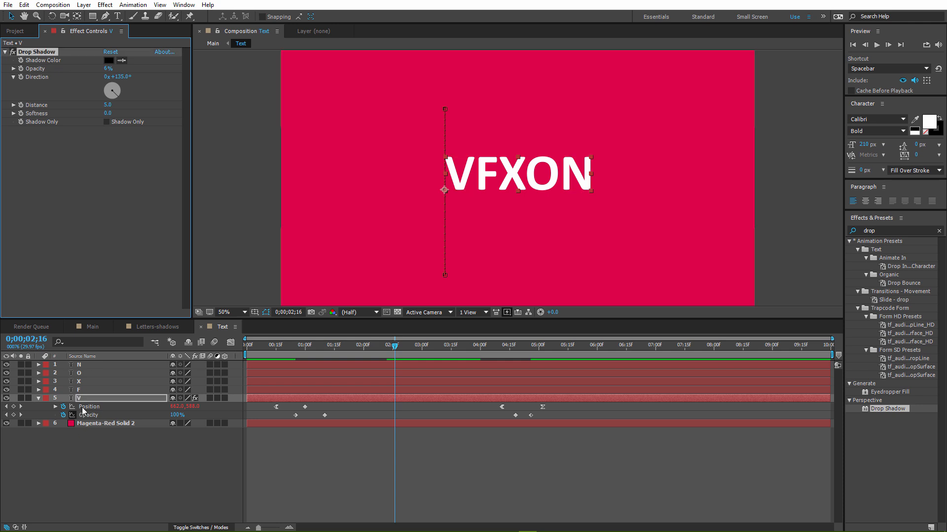
click(84, 390)
shift+click(85, 365)
key(ctrl+v)
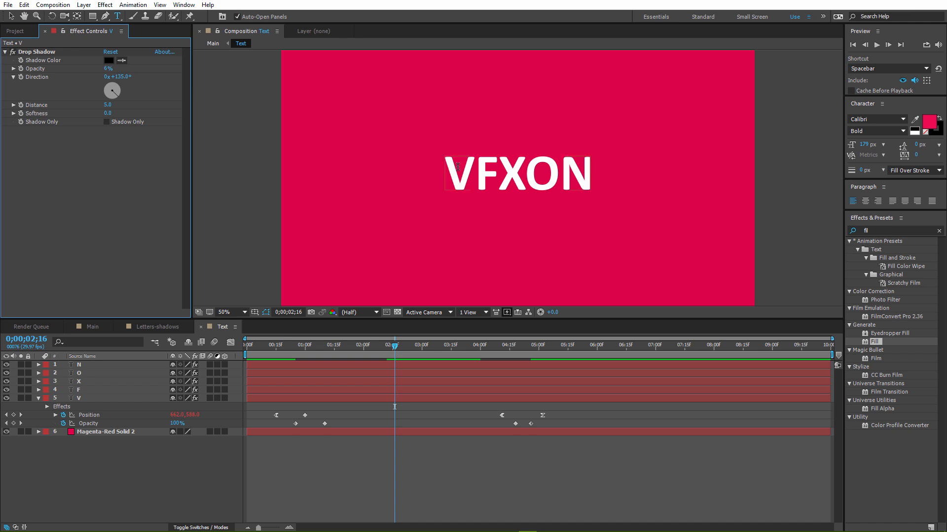
- Try to recolor only the first character of the N layer's text with fill color EA0B51
click(464, 175)
key(ctrl+a)
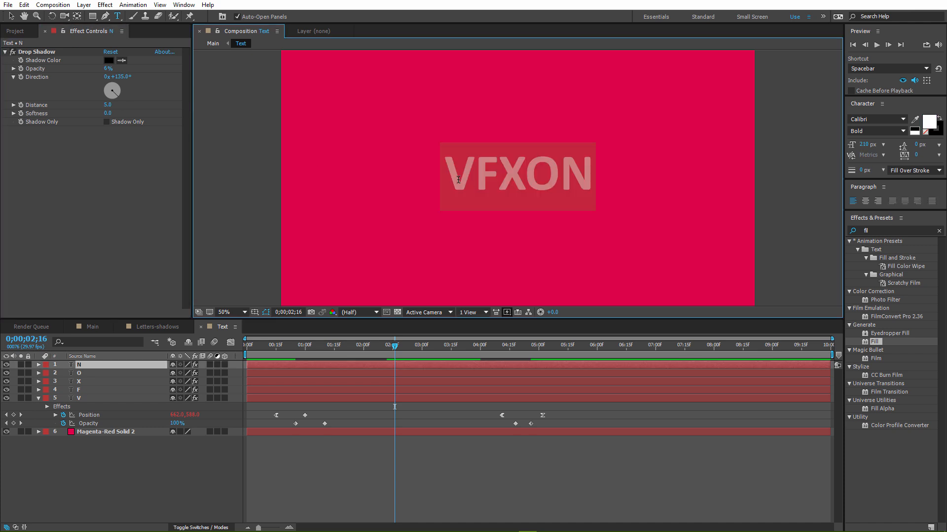
click(459, 180)
key(shift+Right)
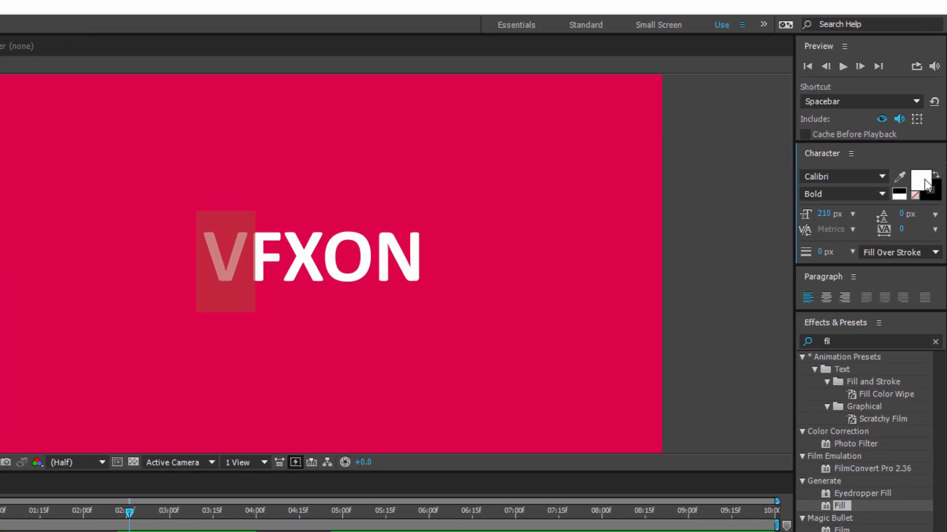
click(926, 184)
text(EA0B51)
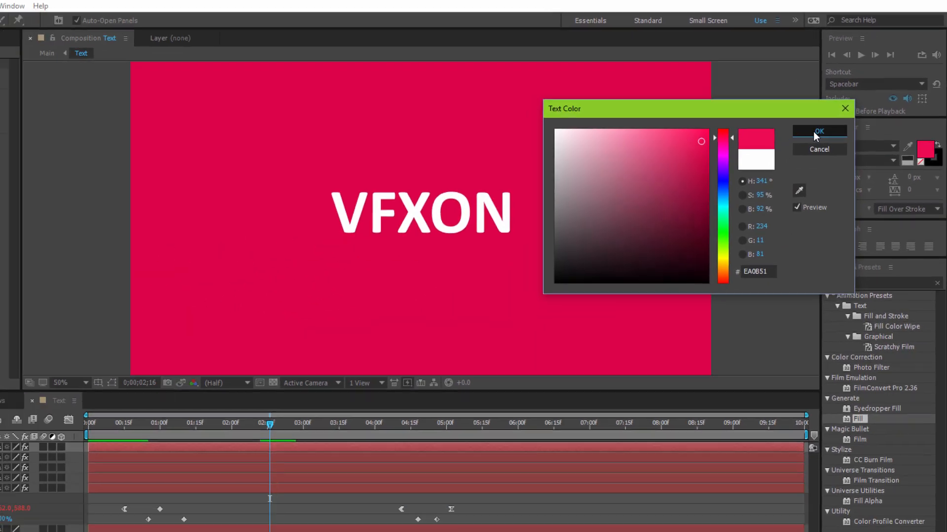
click(814, 131)
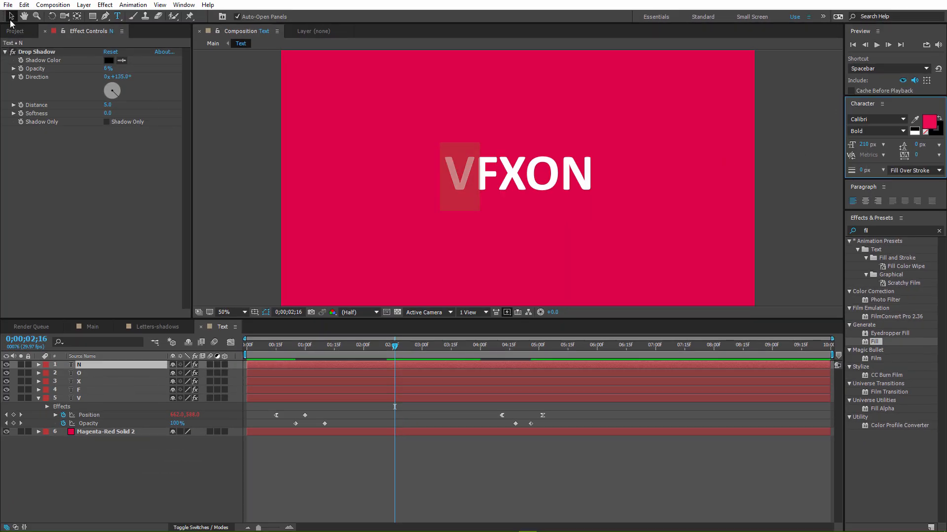
click(10, 20)
click(252, 170)
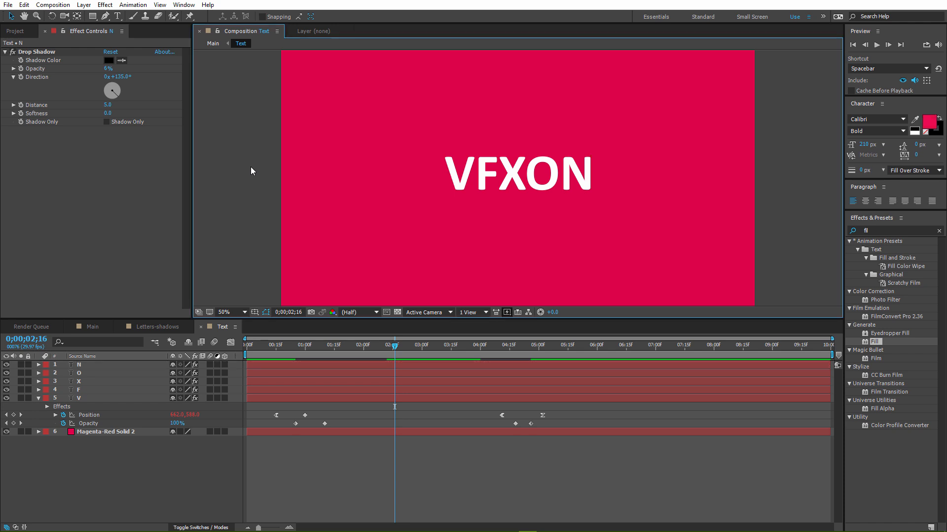
- Set the fill color of all the N layer's text to EA0B51
double_click(484, 199)
click(929, 121)
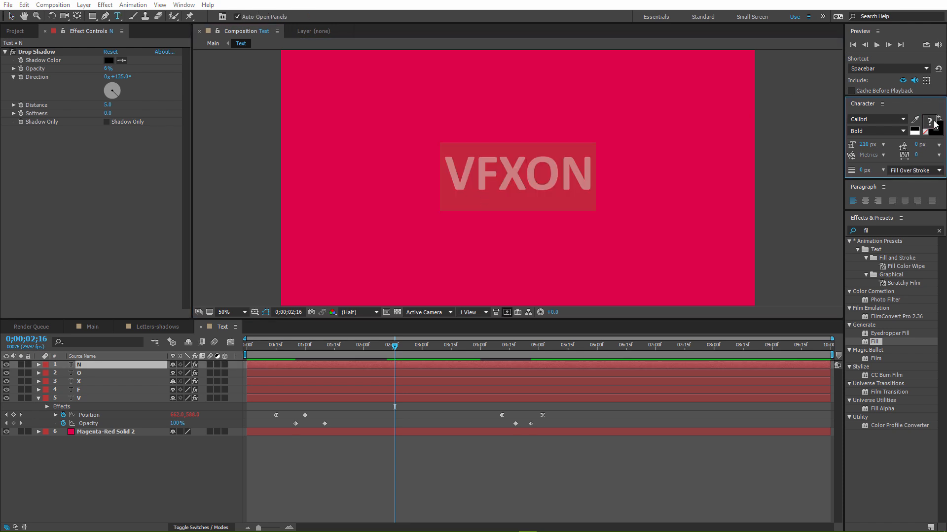
click(843, 108)
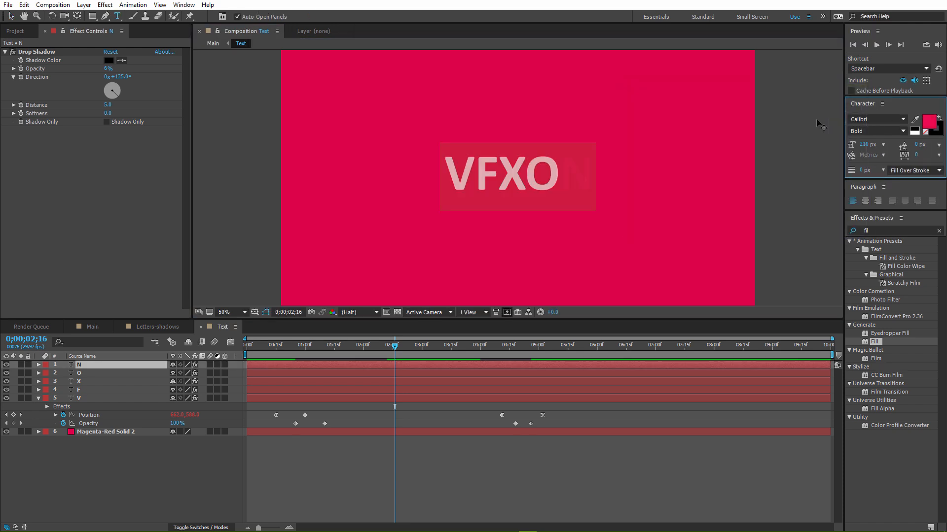
- Set the fill color of the O layer's text to EA0B51
click(94, 374)
double_click(484, 184)
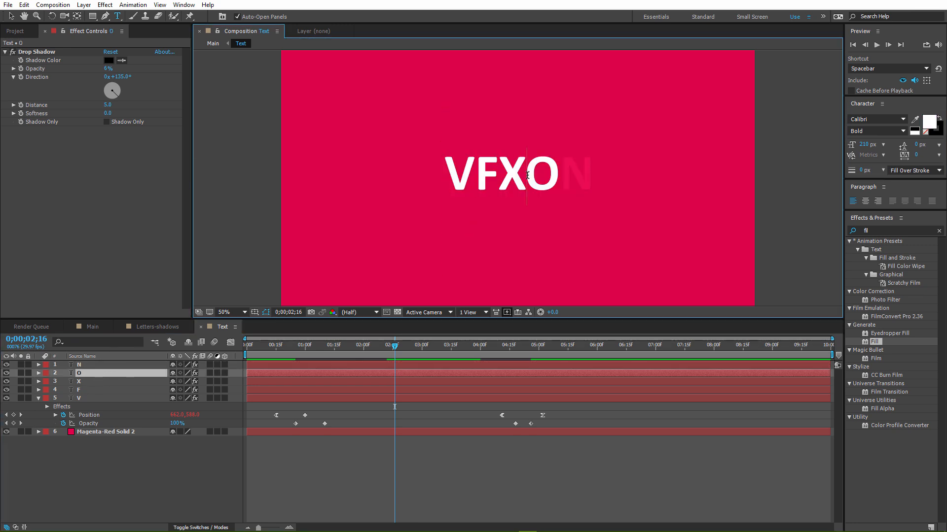
click(927, 126)
key(ctrl+v)
click(841, 107)
- Set the fill color of the X layer's text to EA0B51
click(79, 382)
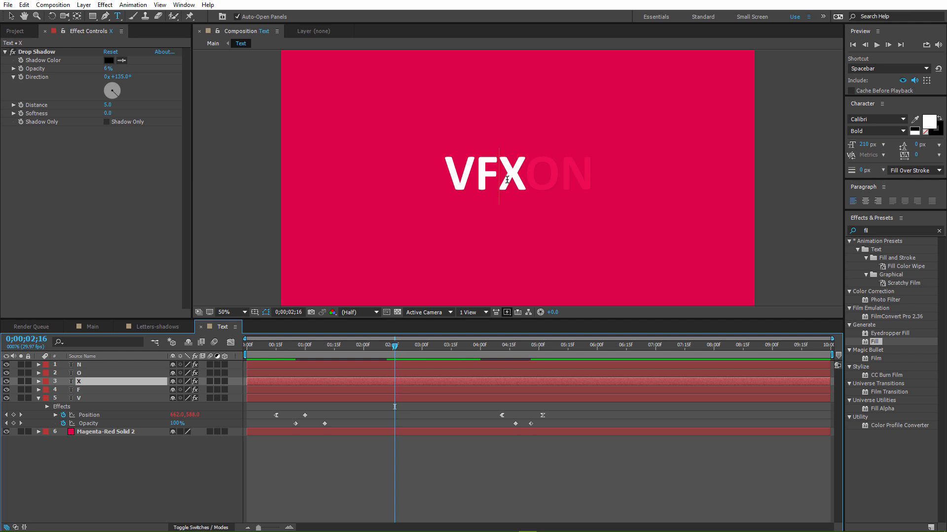
double_click(515, 177)
click(927, 127)
key(ctrl+v)
key(Return)
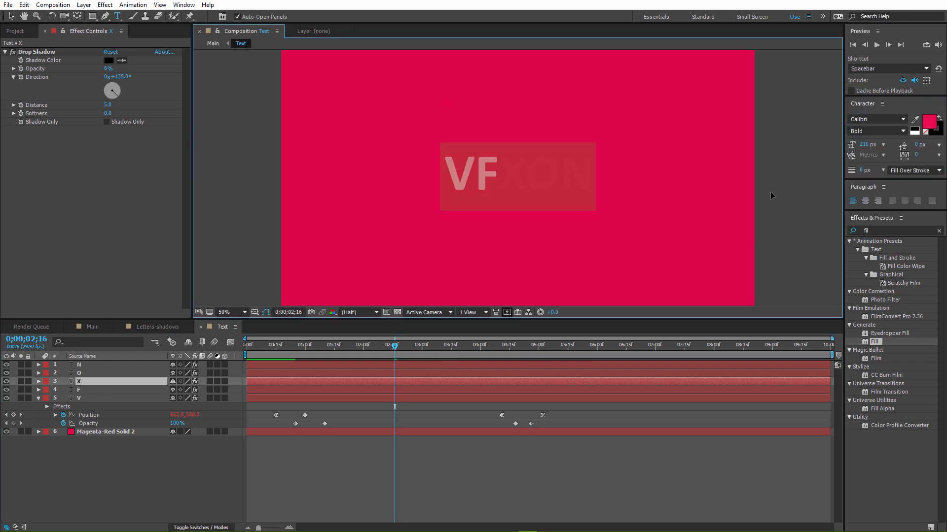
- Set the fill color of the F layer's text to EA0B51
click(92, 391)
click(478, 179)
double_click(477, 179)
click(927, 126)
key(ctrl+v)
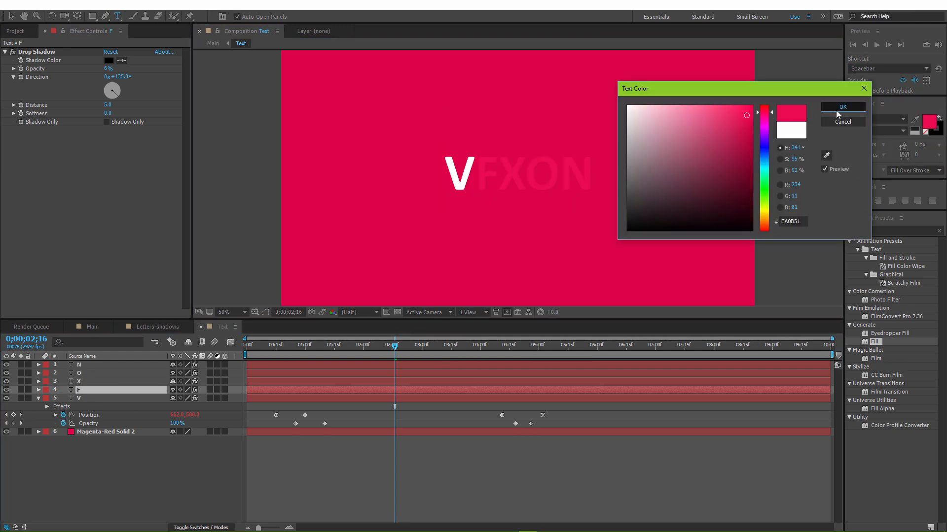
click(840, 109)
- Set the fill color of the V layer's text to EA0B51, deselect it and scrub through the letter animation
click(87, 399)
double_click(461, 177)
click(927, 126)
key(ctrl+v)
click(840, 109)
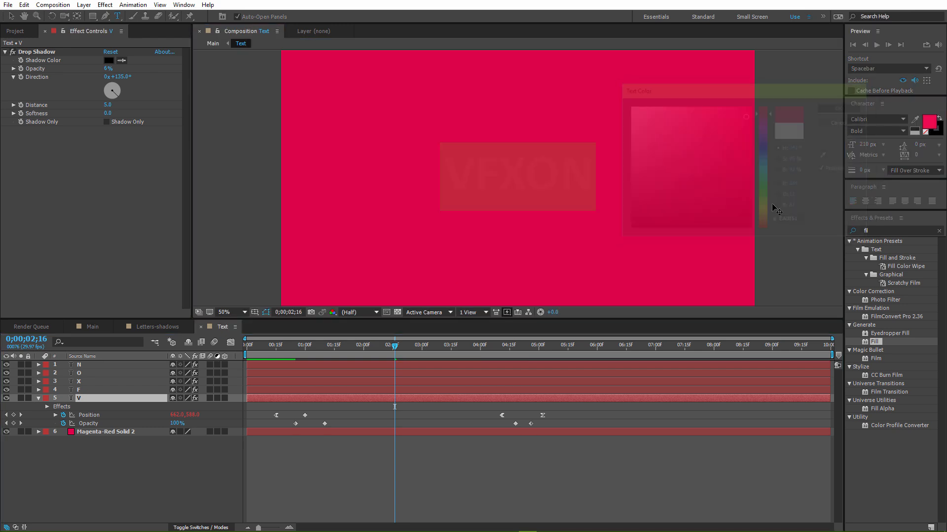
click(11, 16)
click(214, 140)
drag(320, 345, 528, 364)
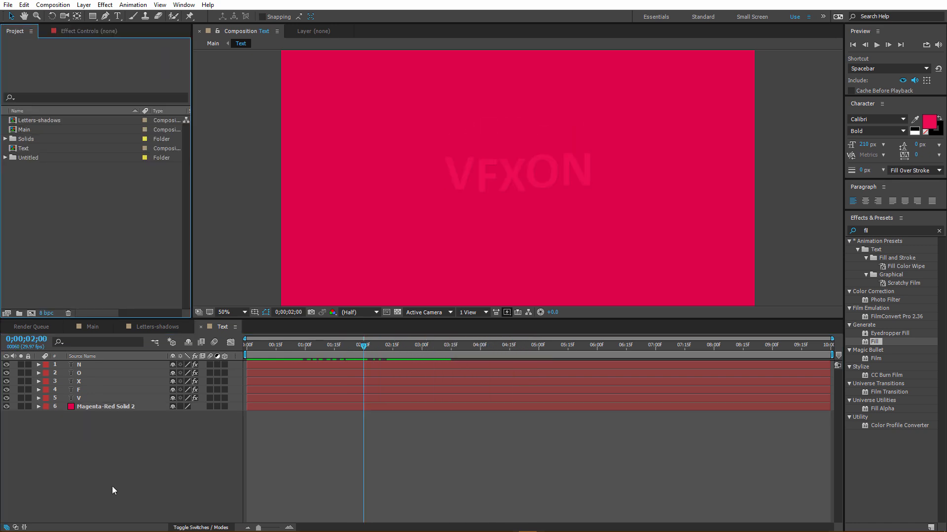
- In the Letters-shadows composition, enable CC Radial Fast Blur, Matte Choker and Fill on the V layer
click(112, 489)
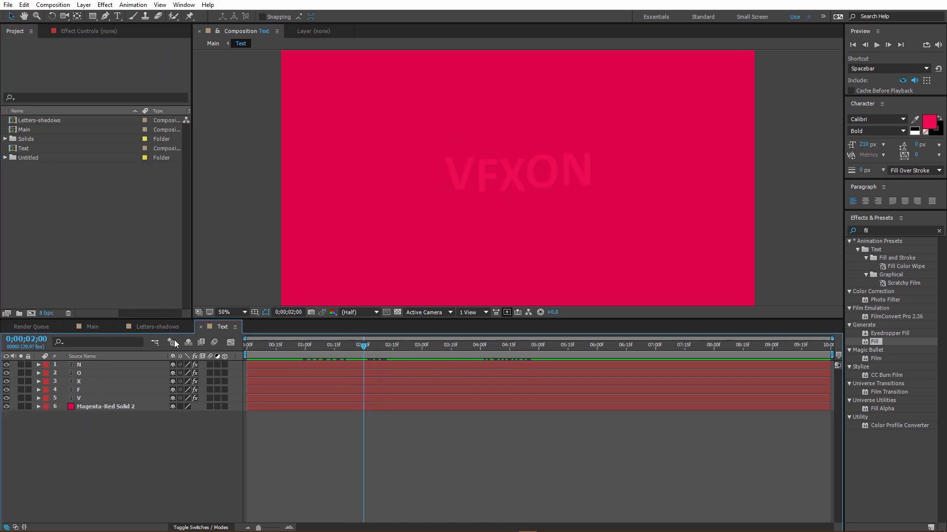
click(161, 327)
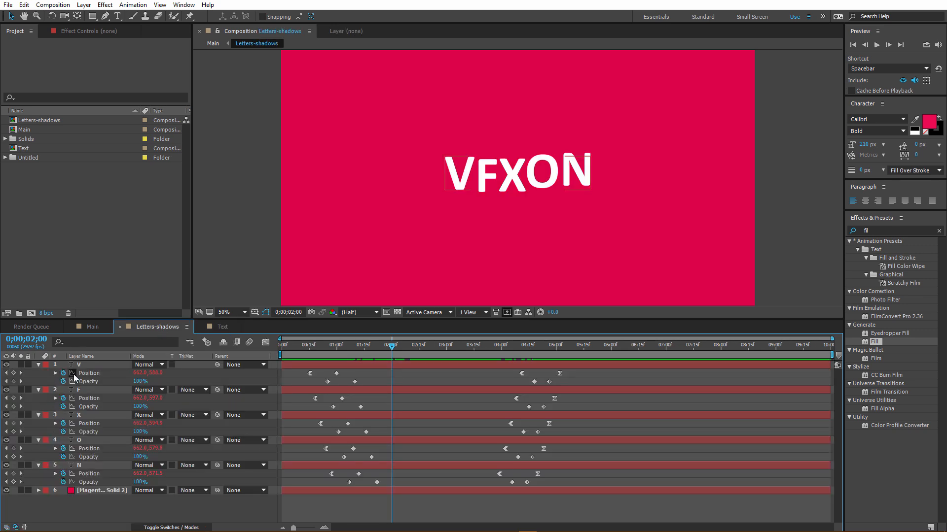
click(82, 365)
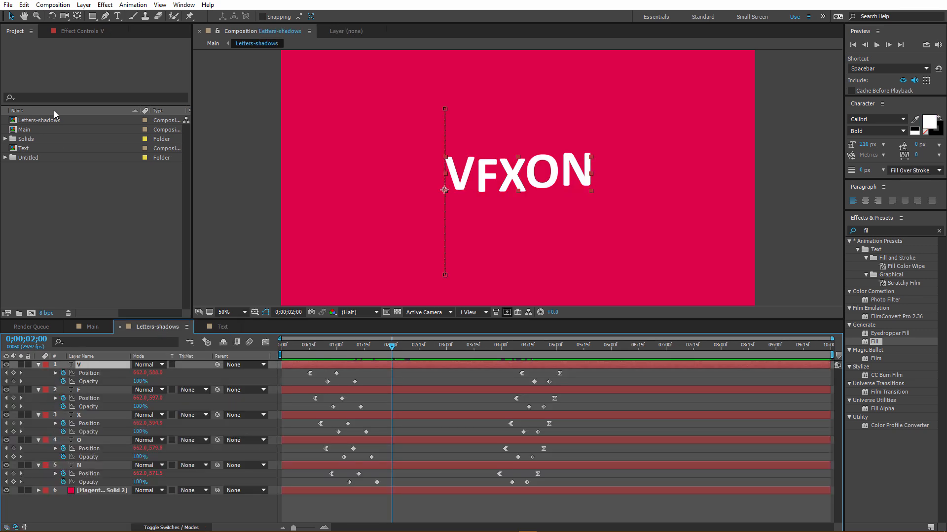
click(73, 32)
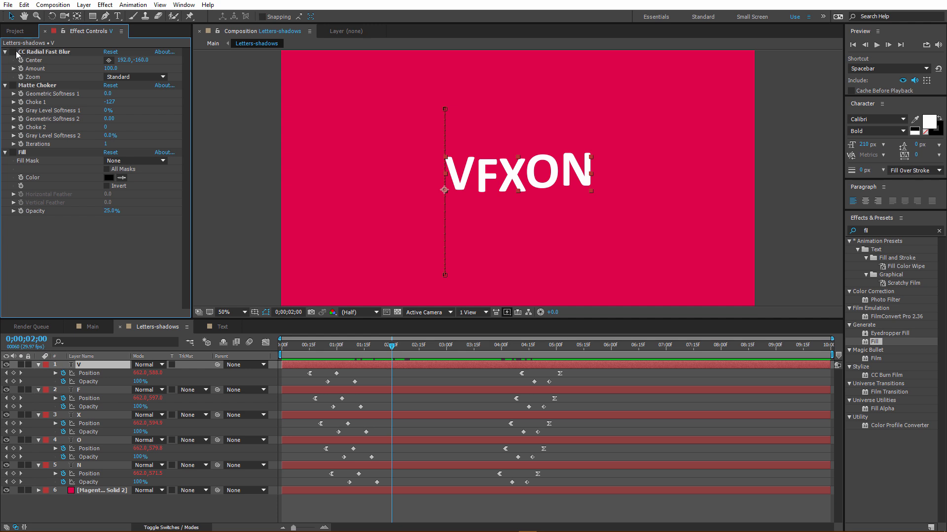
click(13, 85)
click(13, 152)
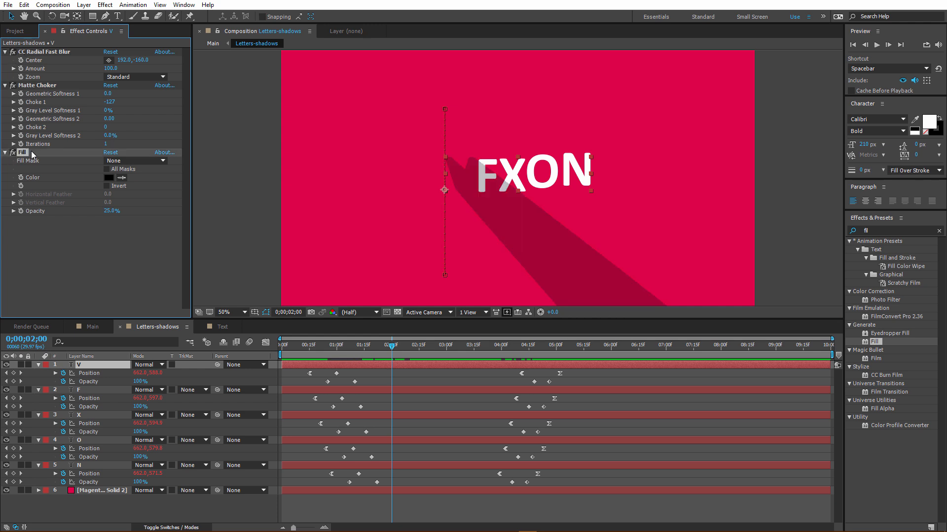
- Copy the V layer's enabled CC Radial Fast Blur, Matte Choker and Fill effects onto the F layer
shift+click(44, 52)
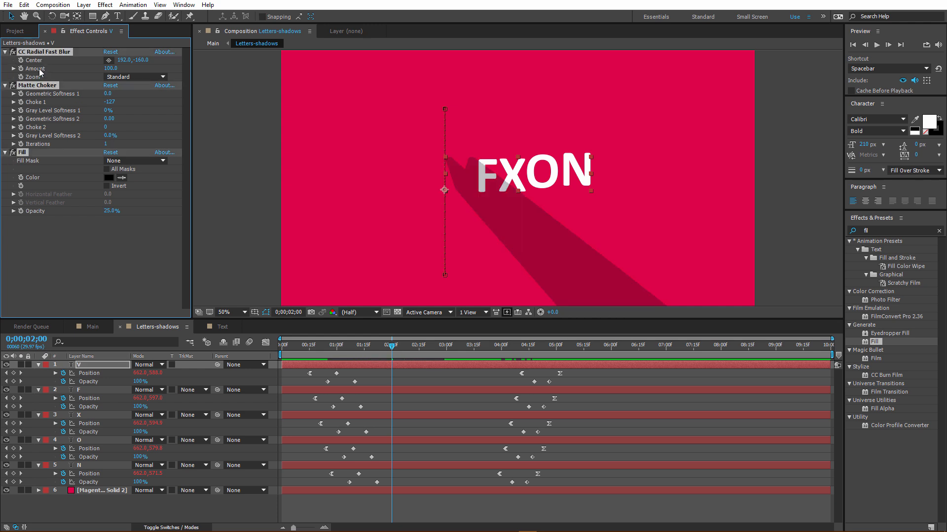
click(86, 390)
key(ctrl+v)
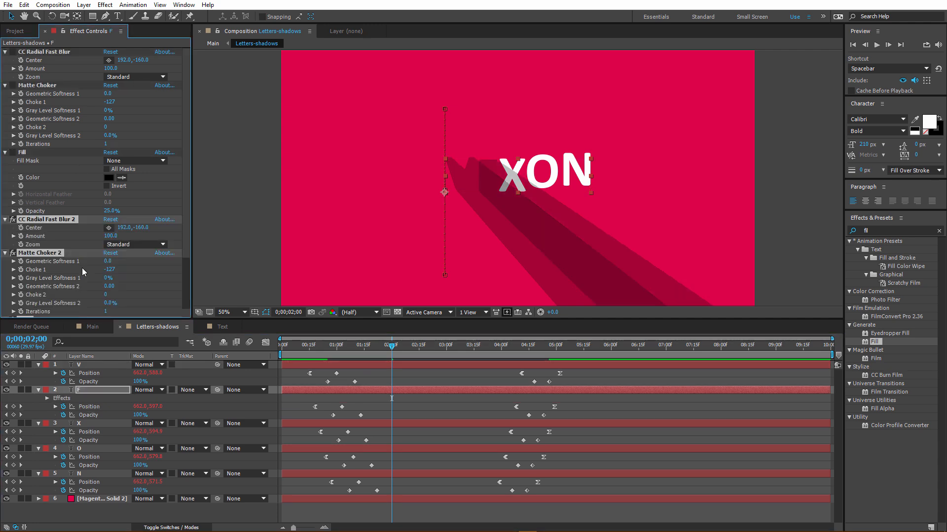
- Delete the duplicated effects from the F layer and enable its original CC Radial Fast Blur, Matte Choker and Fill
key(Delete)
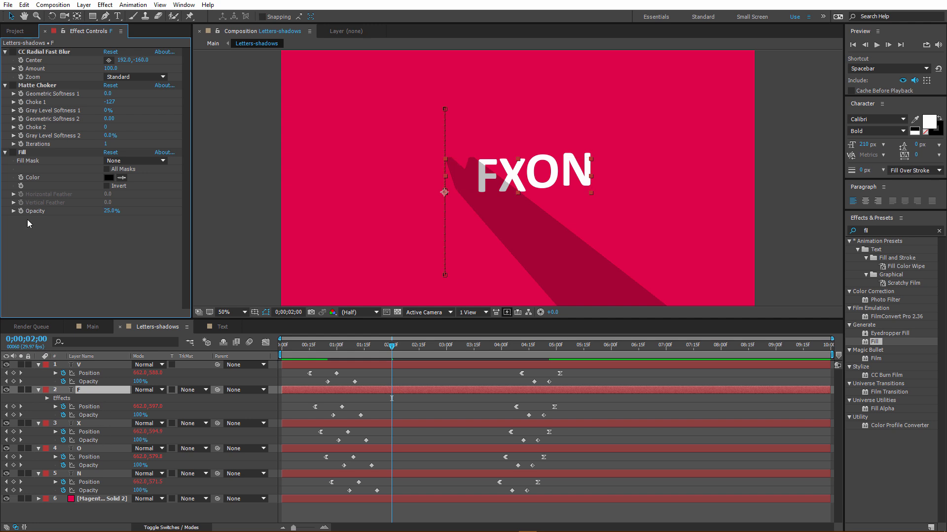
click(12, 153)
click(12, 52)
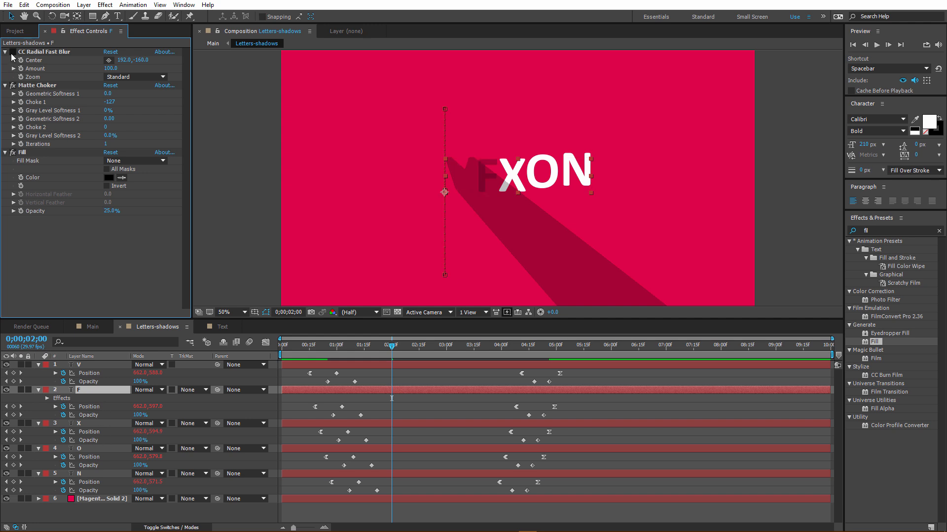
- Enable Fill, Matte Choker and CC Radial Fast Blur on the X layer
click(82, 424)
click(12, 153)
click(13, 86)
click(12, 52)
- Enable Fill, Matte Choker and CC Radial Fast Blur on the O layer
click(79, 449)
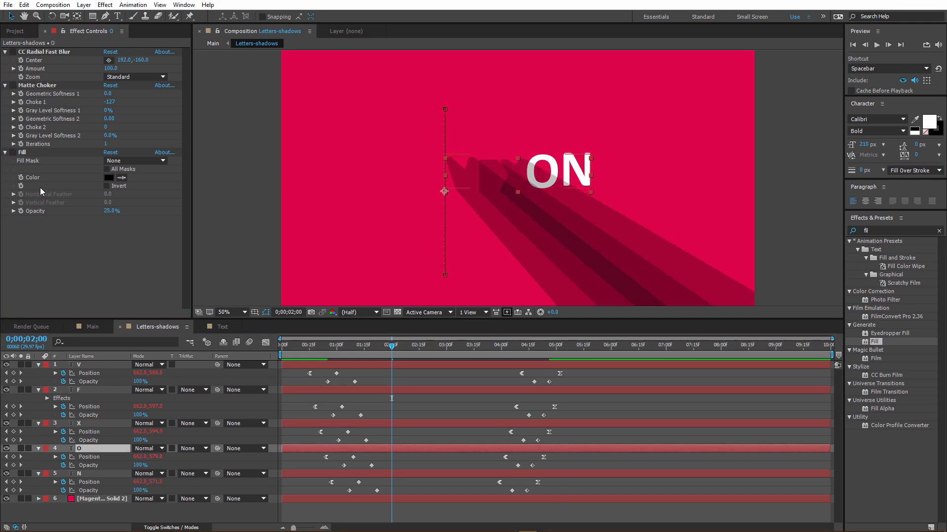
click(13, 153)
click(13, 85)
click(12, 52)
- Enable Fill, Matte Choker and CC Radial Fast Blur on the N layer
click(79, 474)
click(13, 153)
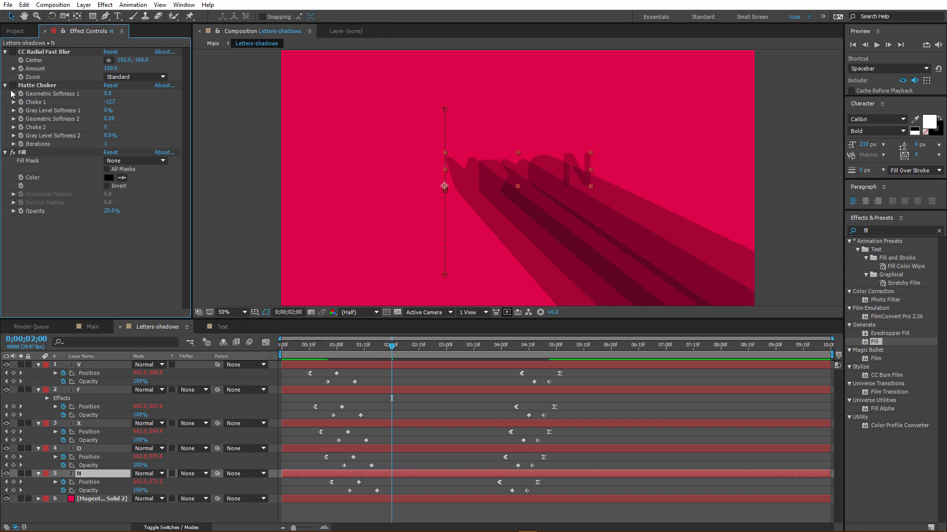
click(12, 86)
click(13, 53)
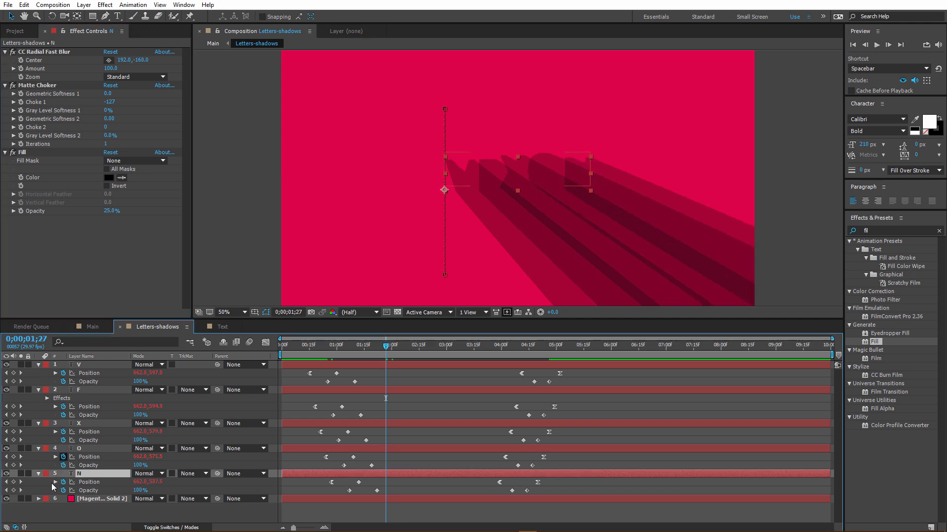
- Hide the Magenta-Red Solid 2 layer in the Letters-shadows and Text compositions and scrub through the combined animation in Main
click(6, 499)
click(222, 327)
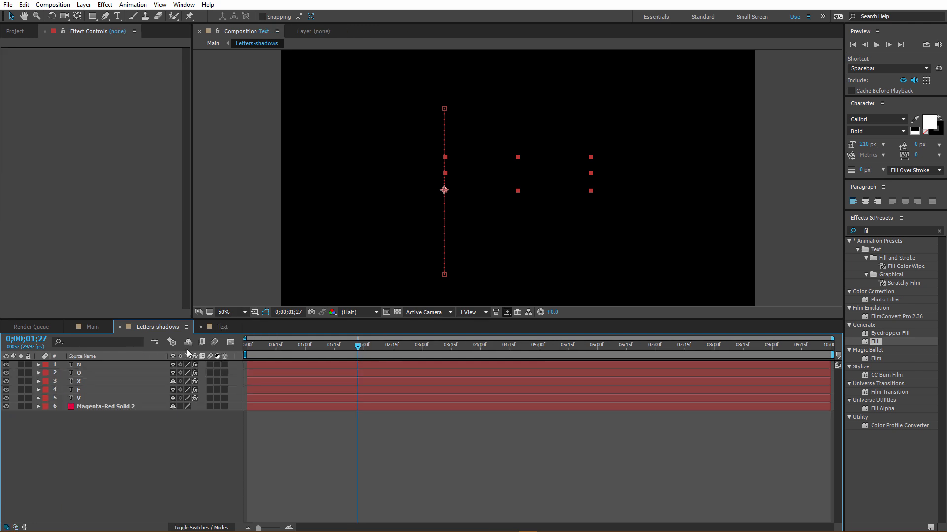
click(7, 406)
click(98, 326)
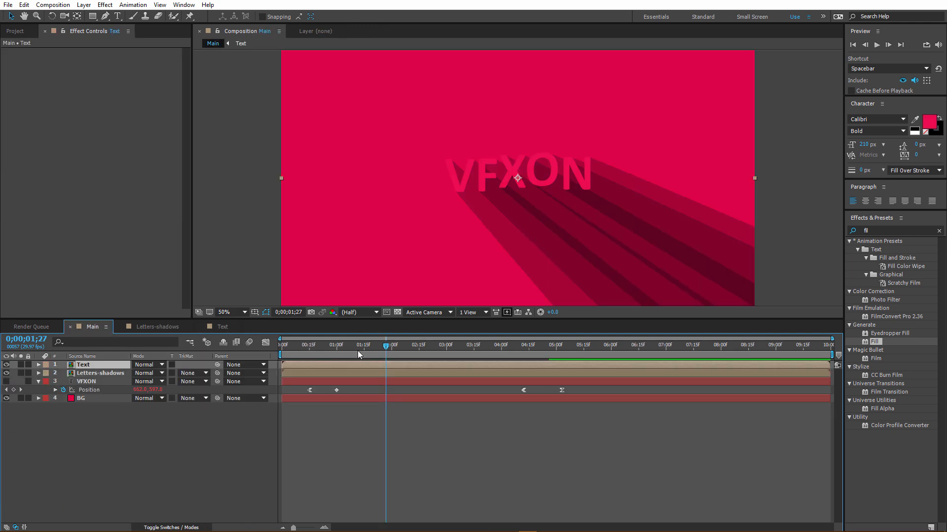
mouse_move(386, 347)
mouse_down()
mouse_move(343, 348)
mouse_move(385, 347)
mouse_up()
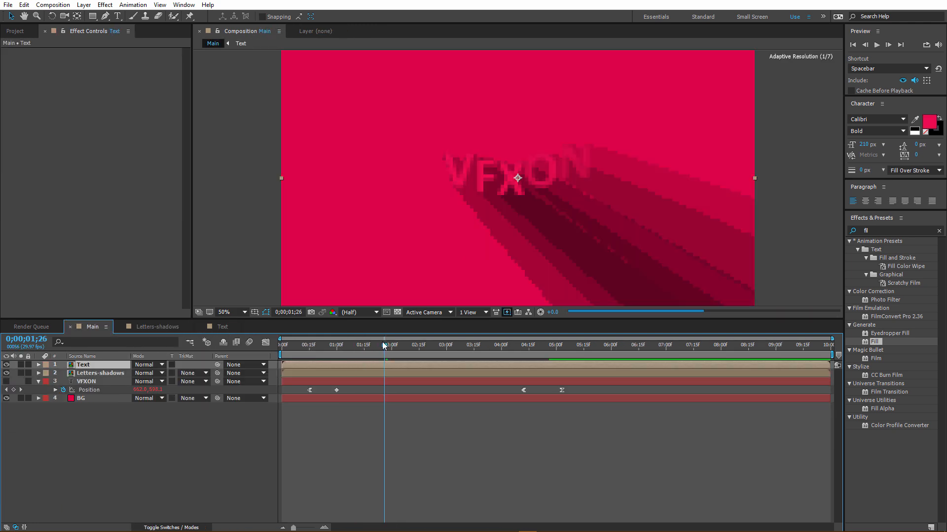
click(241, 222)
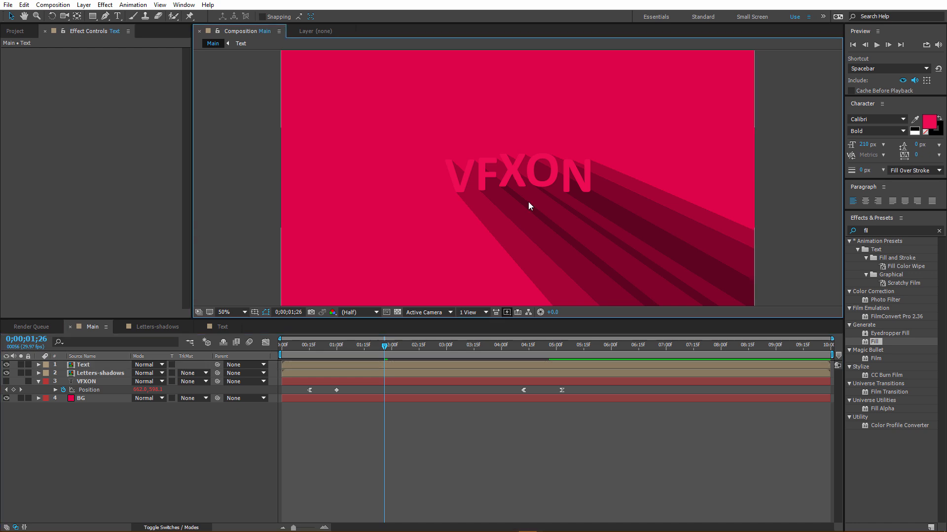
drag(385, 348, 444, 348)
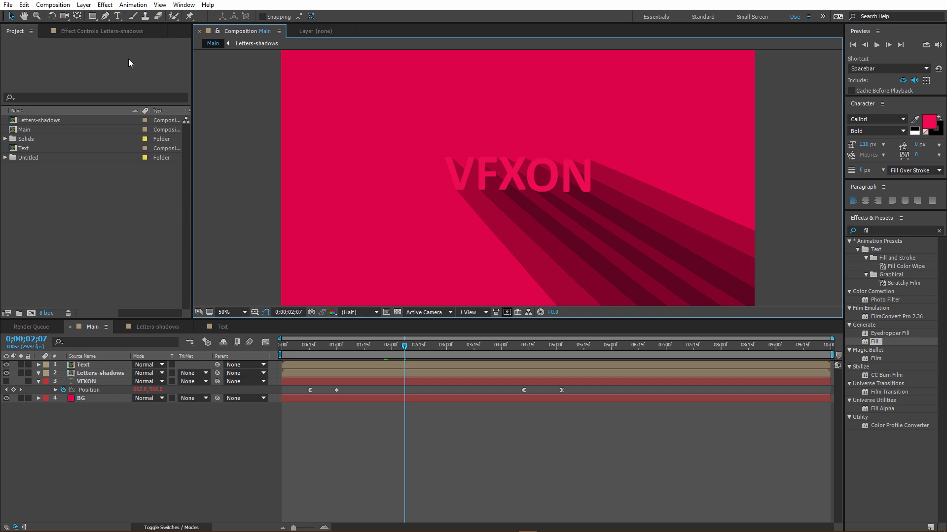
- Draw a closed Pen mask on the Letters-shadows layer, curving across the ends of the shadows and closing below the frame
click(105, 16)
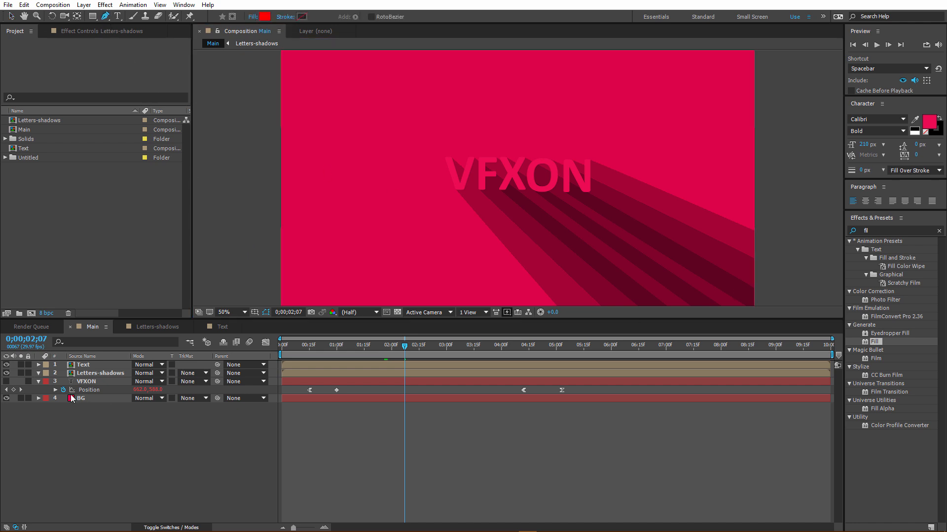
click(94, 374)
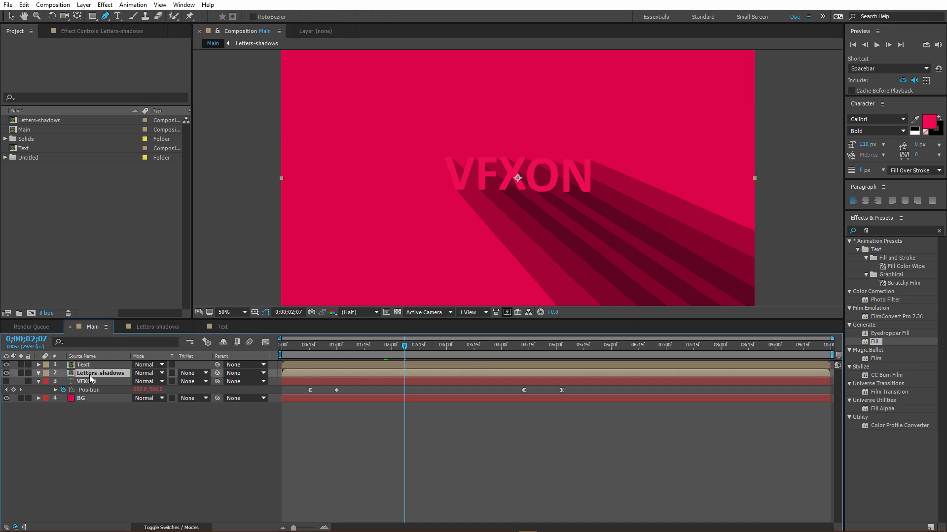
click(759, 183)
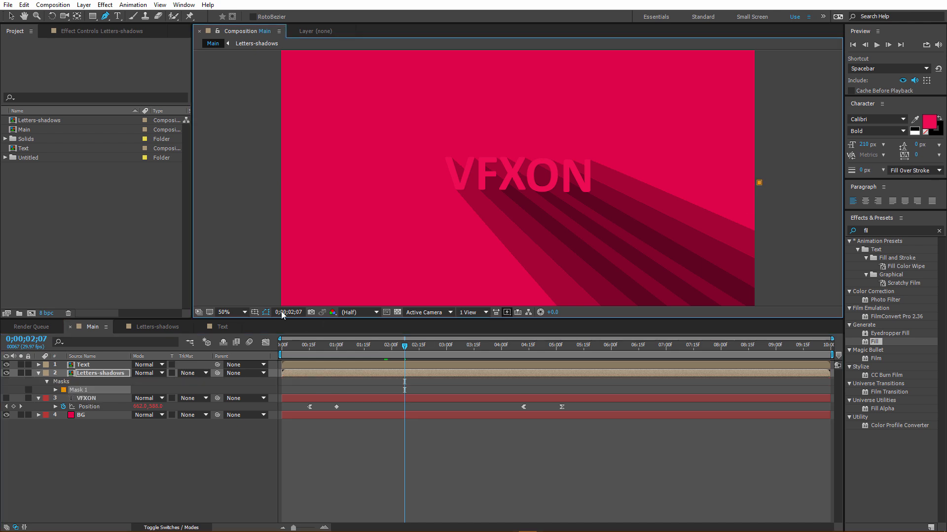
drag(273, 291, 1, 225)
drag(1, 243, 1, 237)
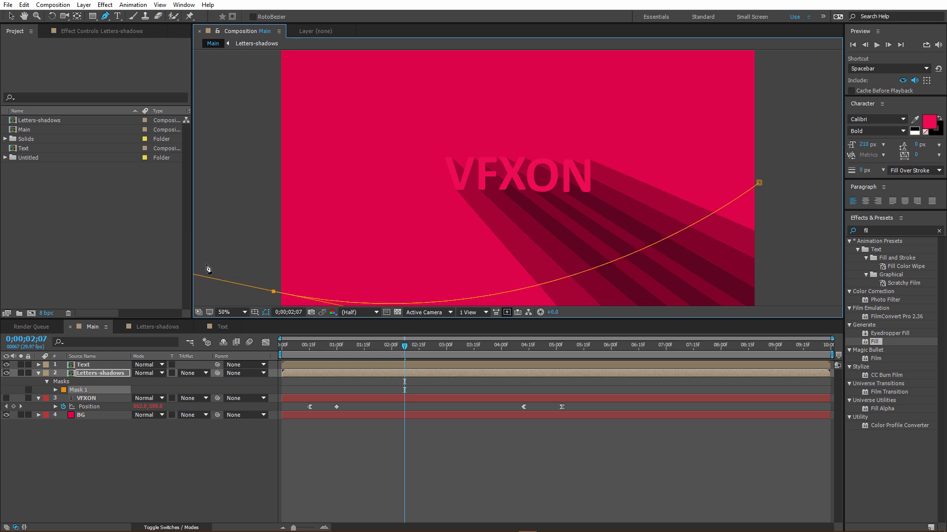
click(230, 299)
key(comma)
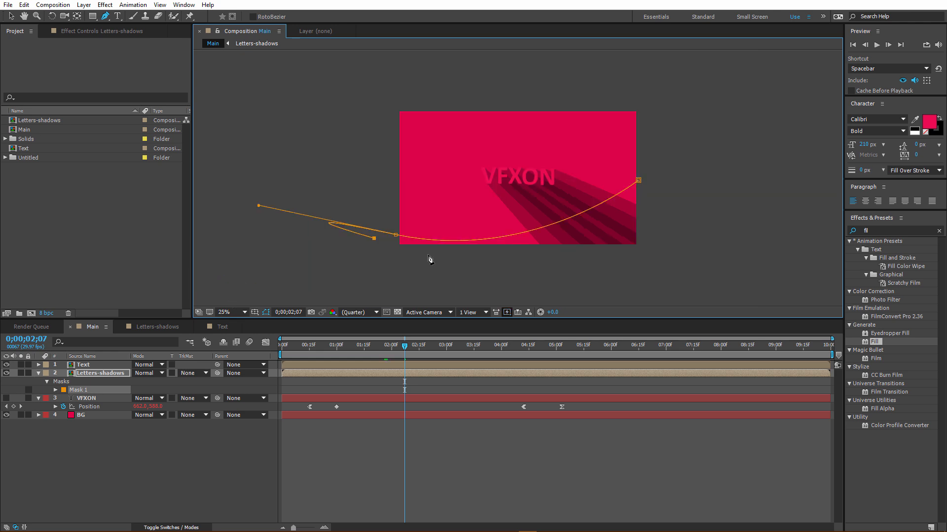
click(424, 272)
click(529, 261)
click(666, 272)
click(695, 215)
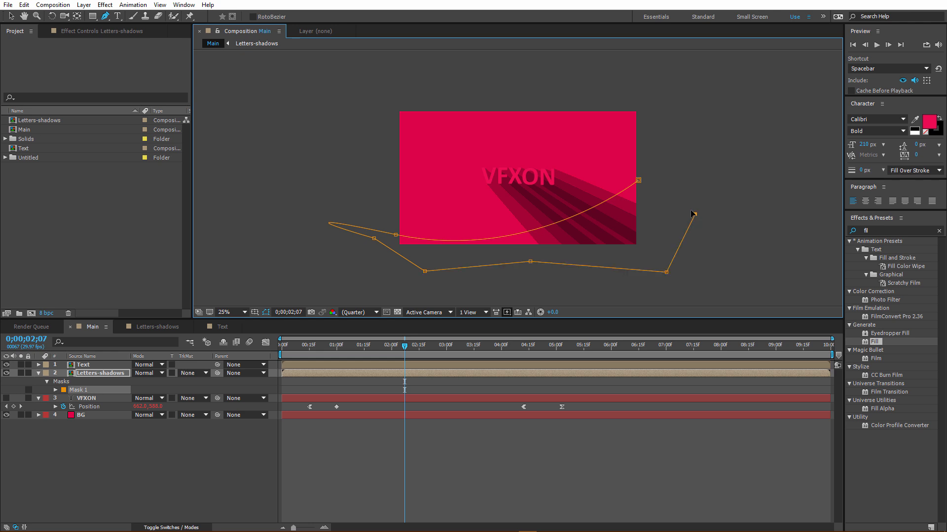
click(638, 180)
key(period)
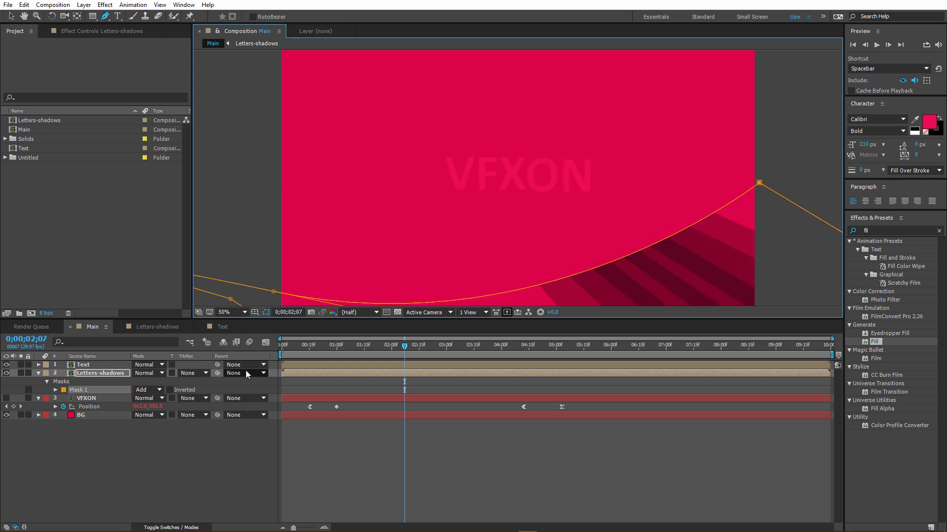
- Invert Mask 1 on the Letters-shadows layer and set its feather to 383 pixels
click(170, 390)
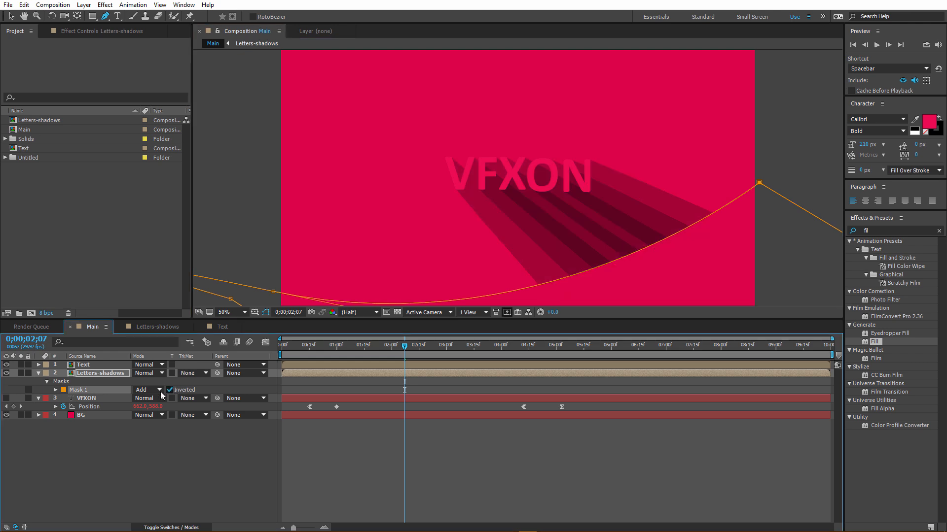
click(55, 390)
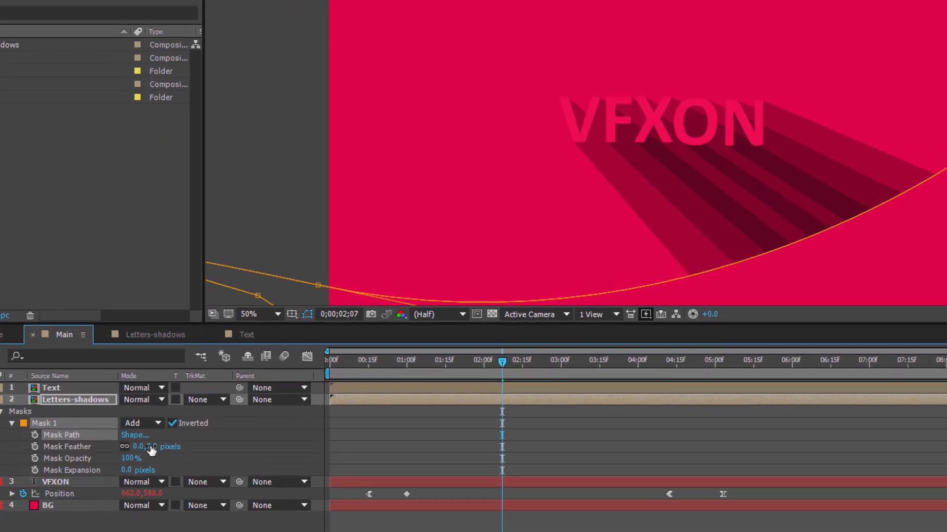
click(154, 406)
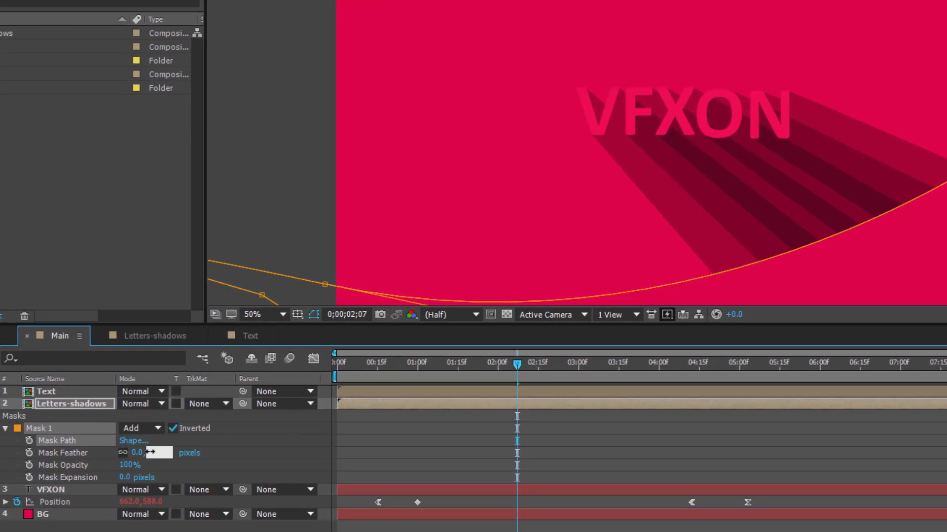
text(383)
click(215, 454)
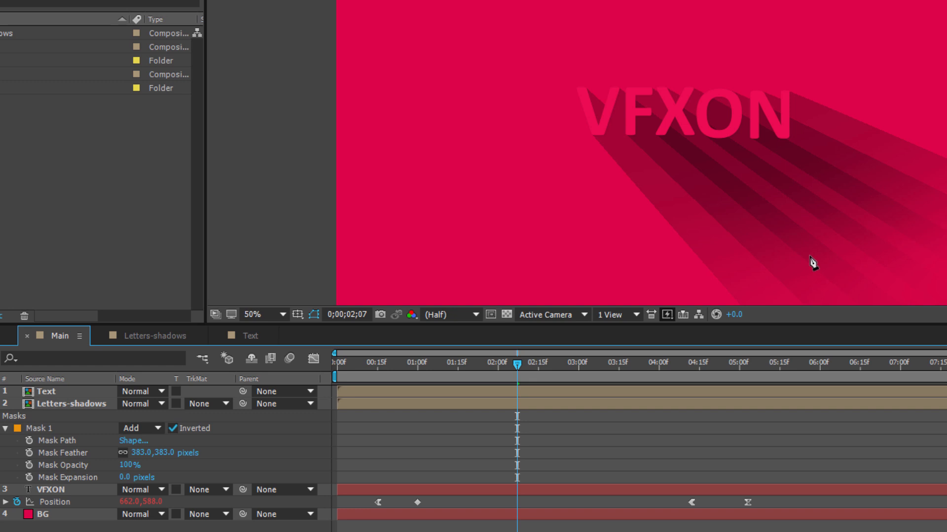
- Set Mask 1's opacity to 66% and its expansion to 489 pixels, and switch back to the Selection tool
click(132, 463)
text(66)
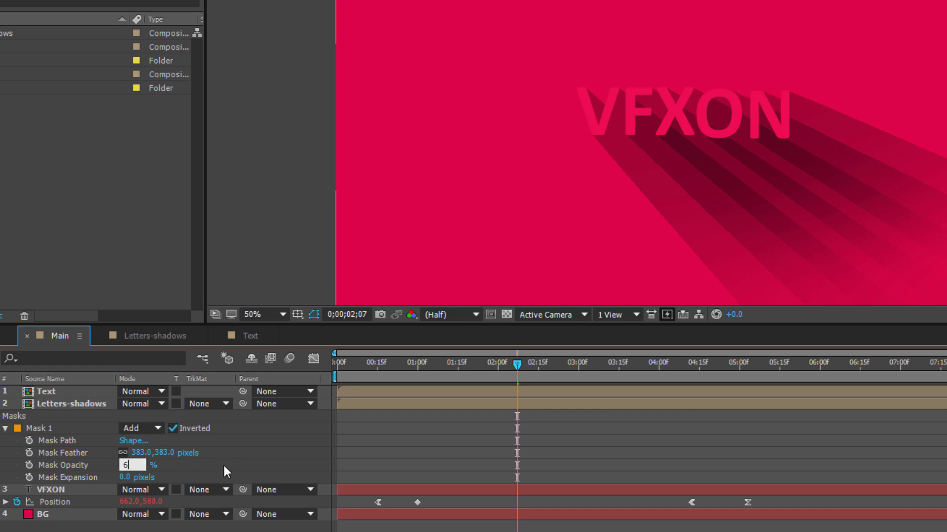
key(Return)
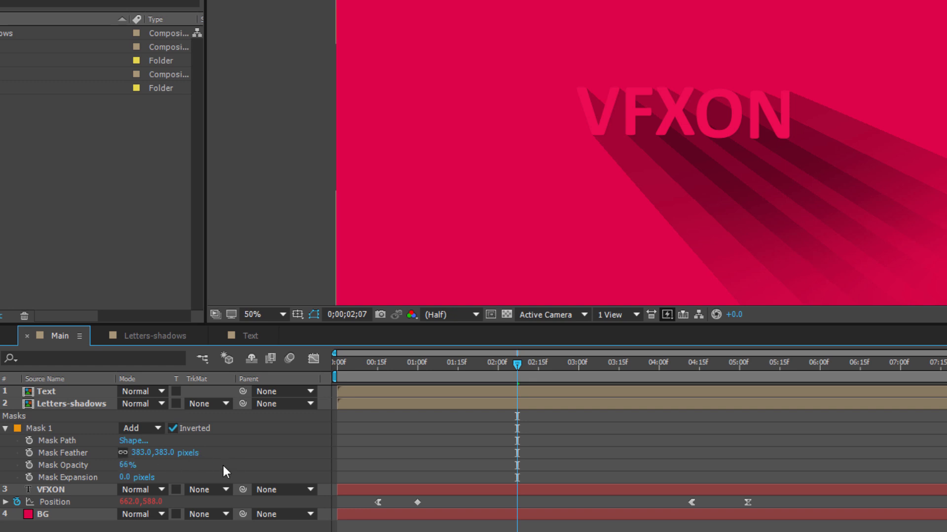
click(131, 477)
text(489)
key(Return)
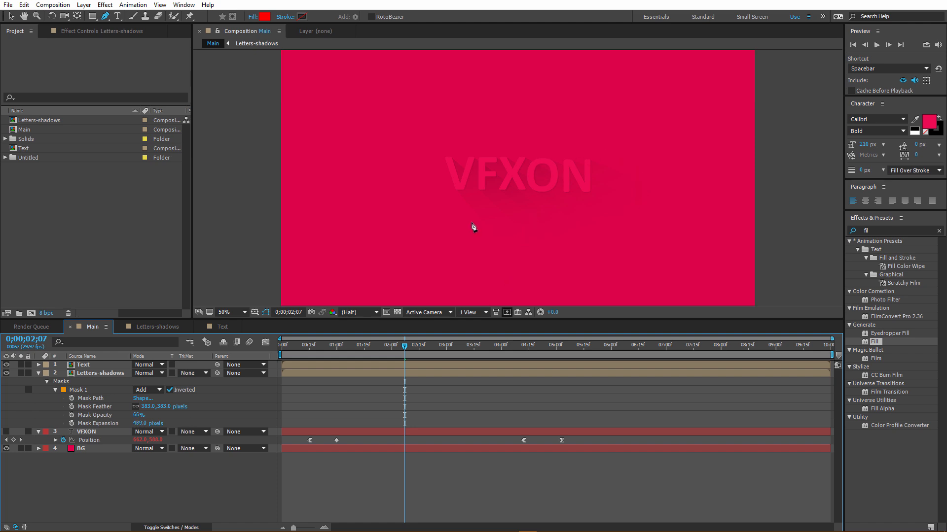
click(11, 16)
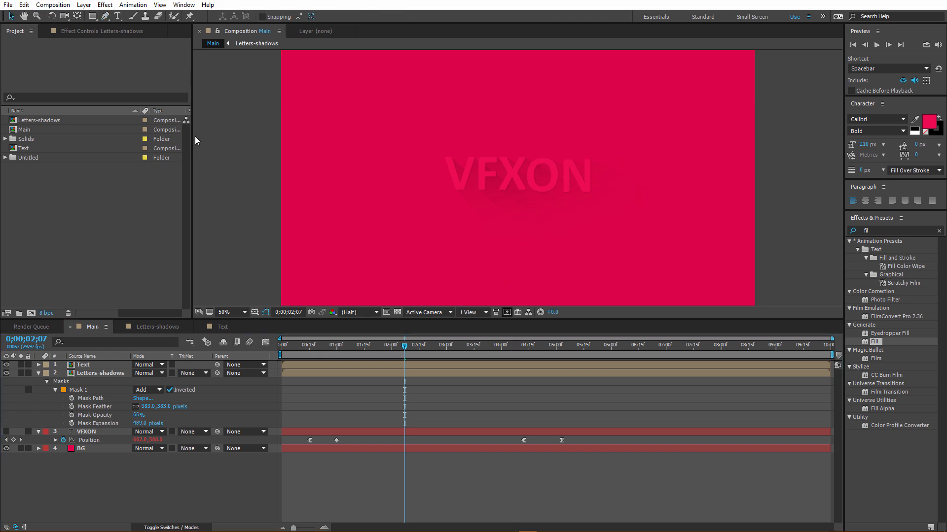
click(528, 190)
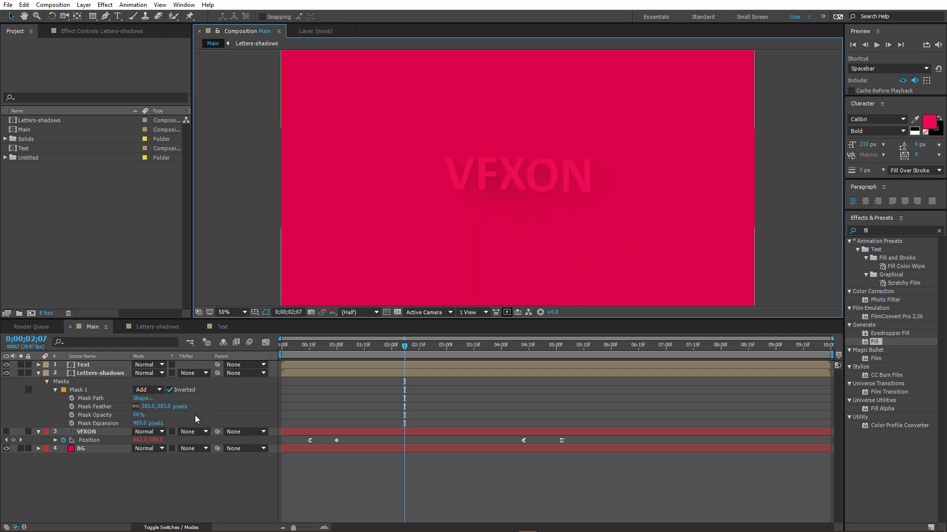
- Try a larger feather of about 612 pixels on the Letters-shadows mask
drag(165, 410, 135, 406)
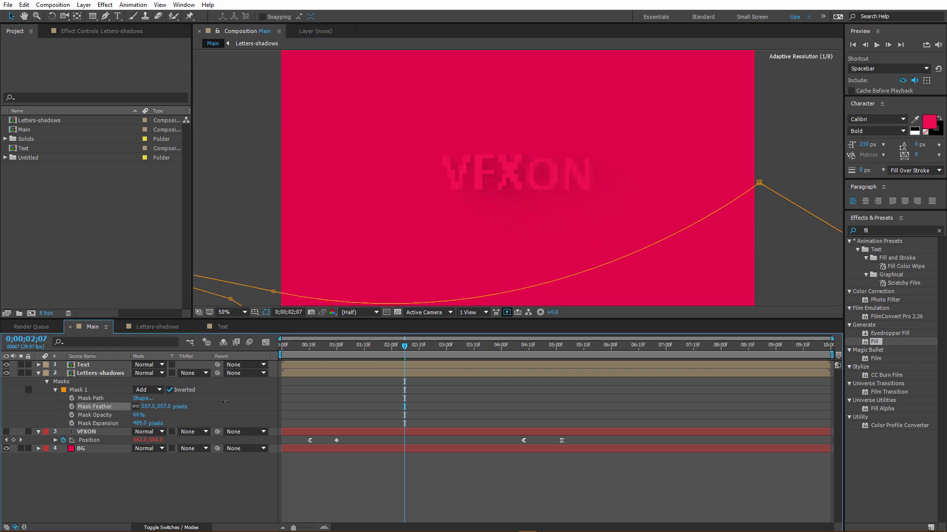
drag(242, 398, 439, 332)
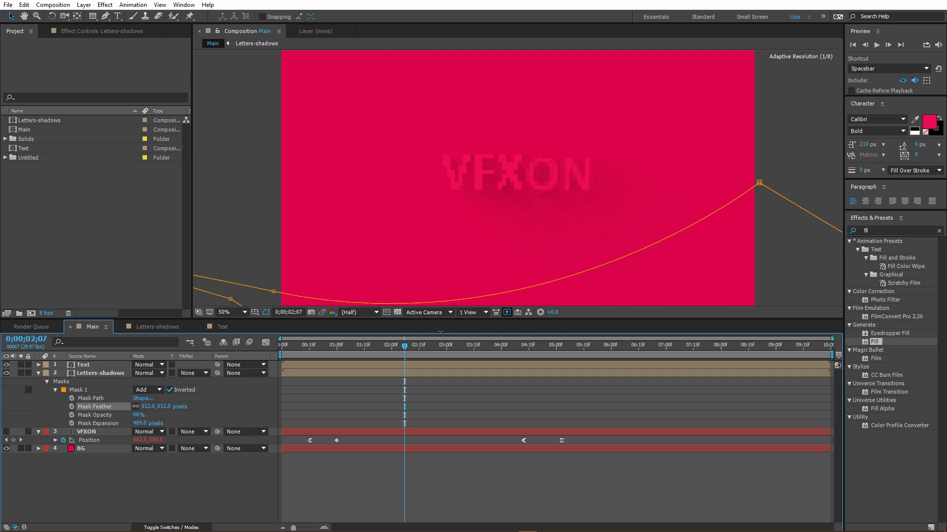
click(632, 275)
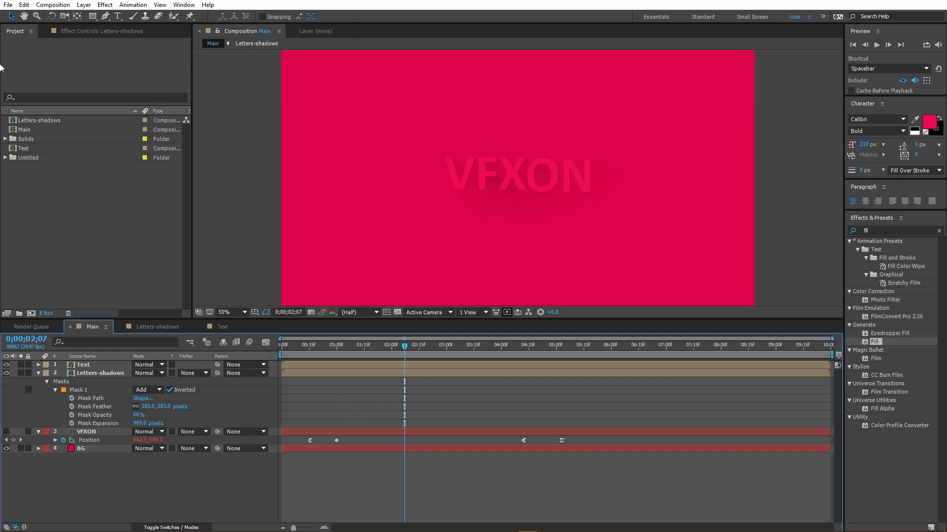
click(10, 18)
click(256, 210)
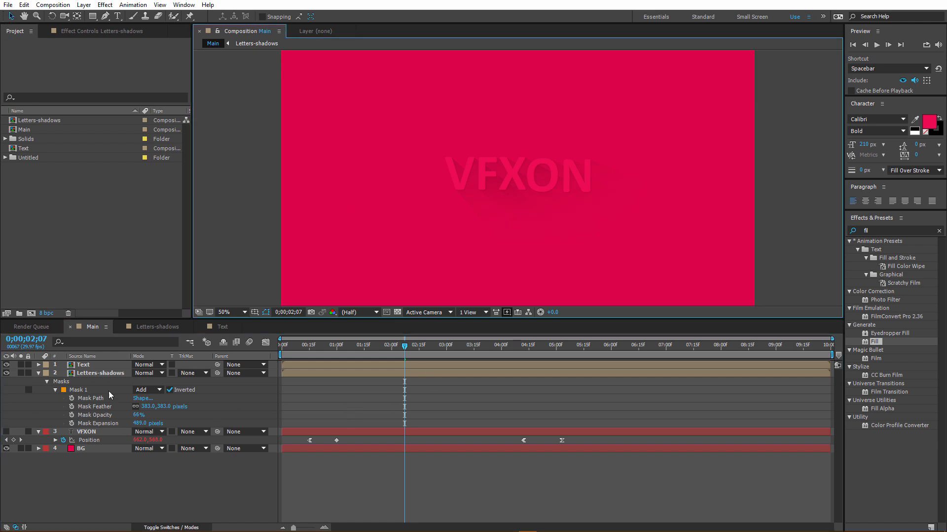
- Shift the whole Mask 1 path of Letters-shadows slightly to the right and deselect it
click(80, 389)
drag(761, 185, 787, 189)
key(comma)
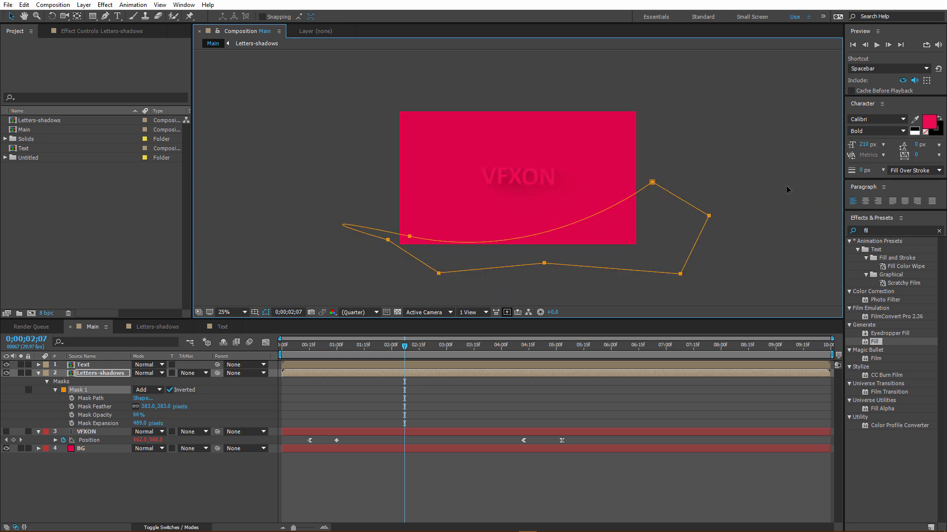
drag(652, 182, 649, 180)
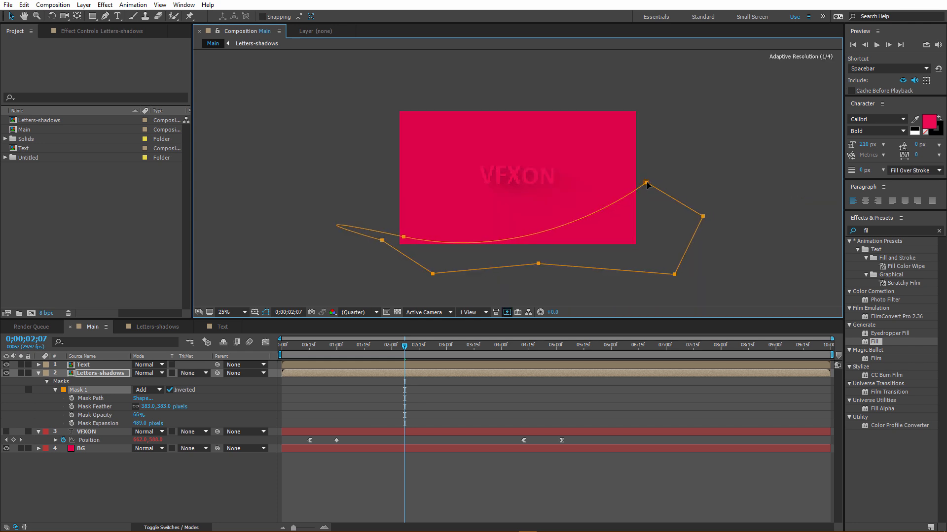
click(690, 164)
key(period)
click(783, 143)
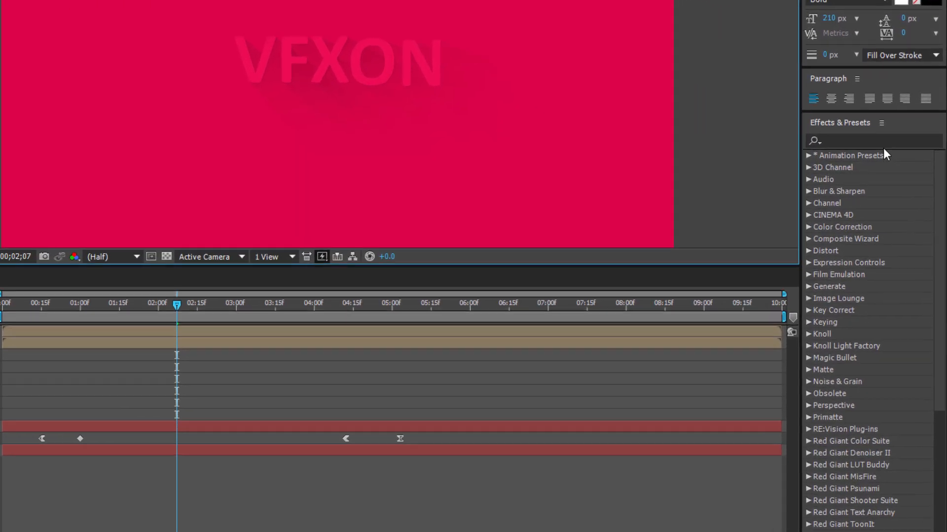
- Search the effects for "edge" and apply Composite Wizard's Edge Blur to the Letters-shadows layer
click(902, 230)
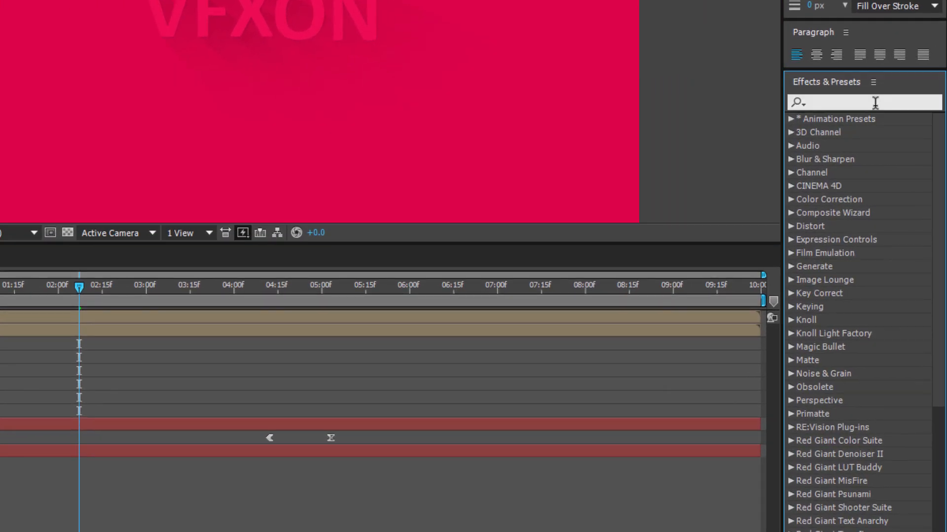
text(edge)
drag(856, 401, 463, 322)
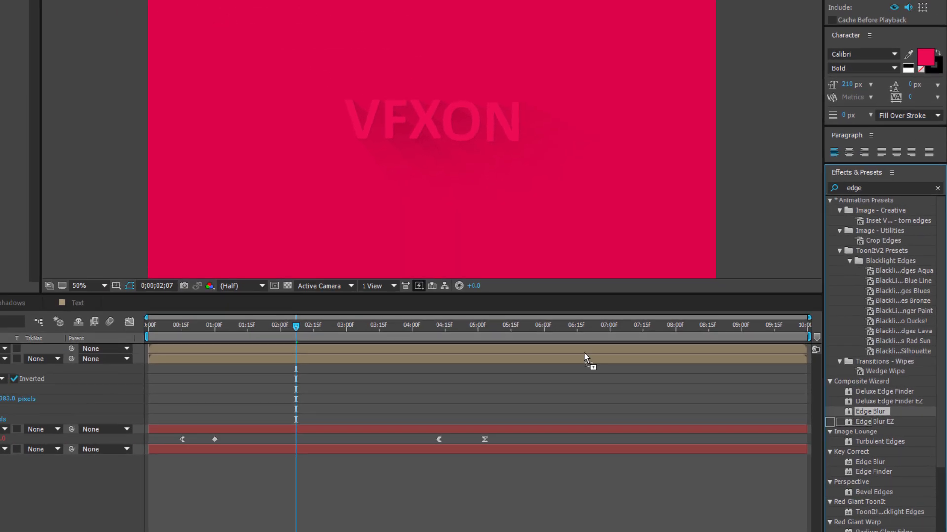
- Finish applying Edge Blur to the Letters-shadows layer and set its Blur Amount to 2.0
drag(585, 357, 584, 358)
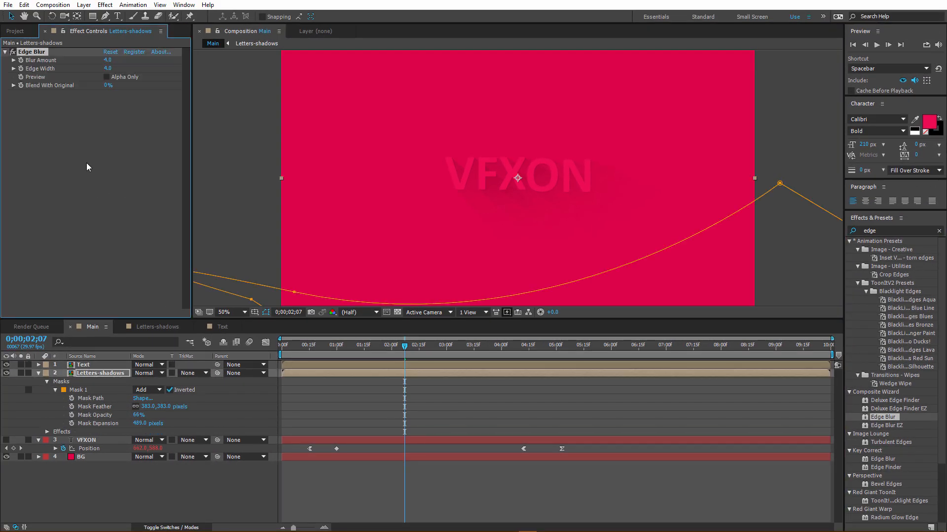
key(period)
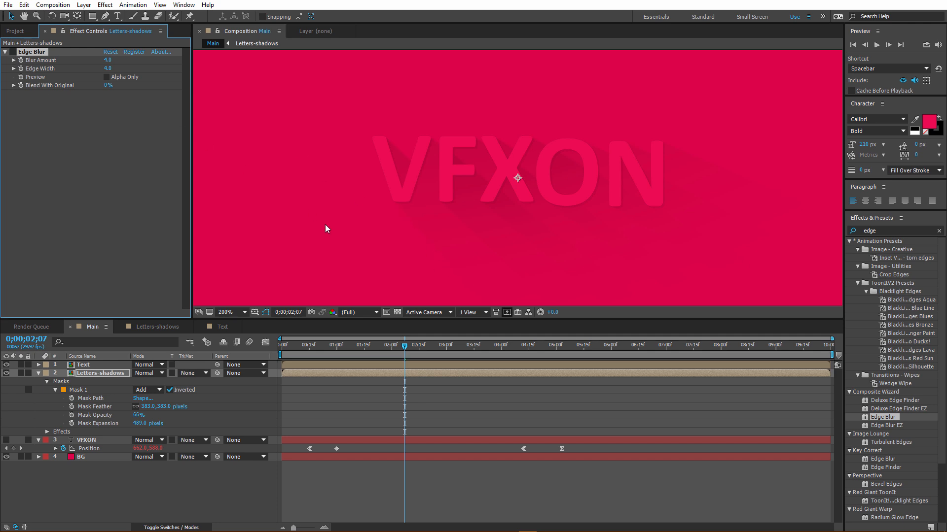
key(period)
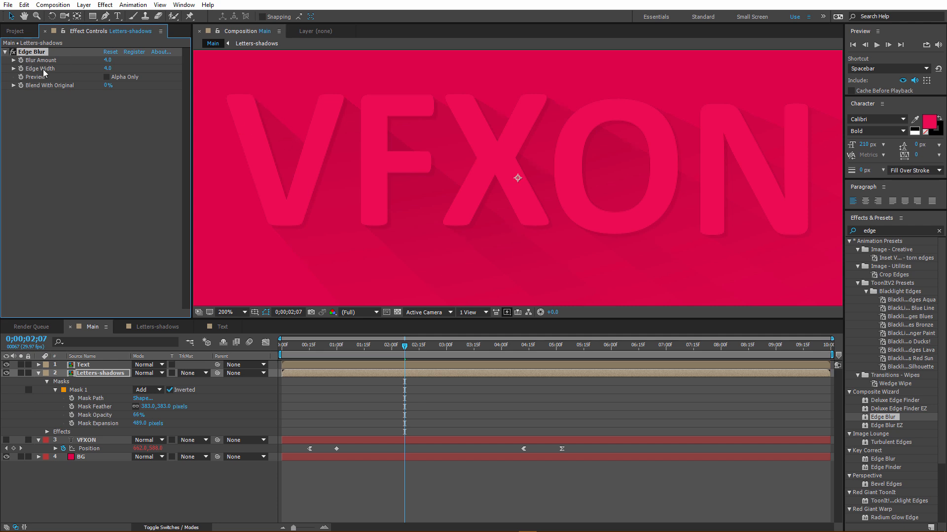
key(comma)
key(comma)
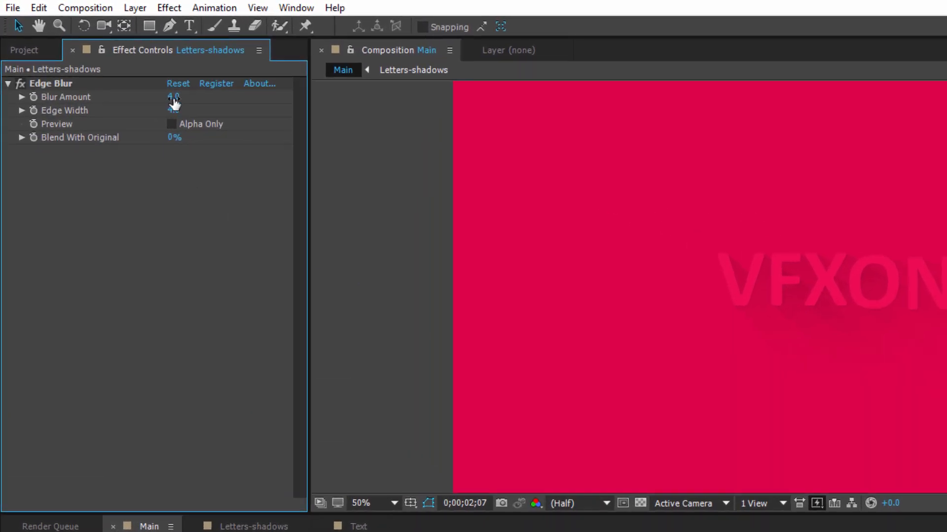
click(120, 67)
text(2)
key(Return)
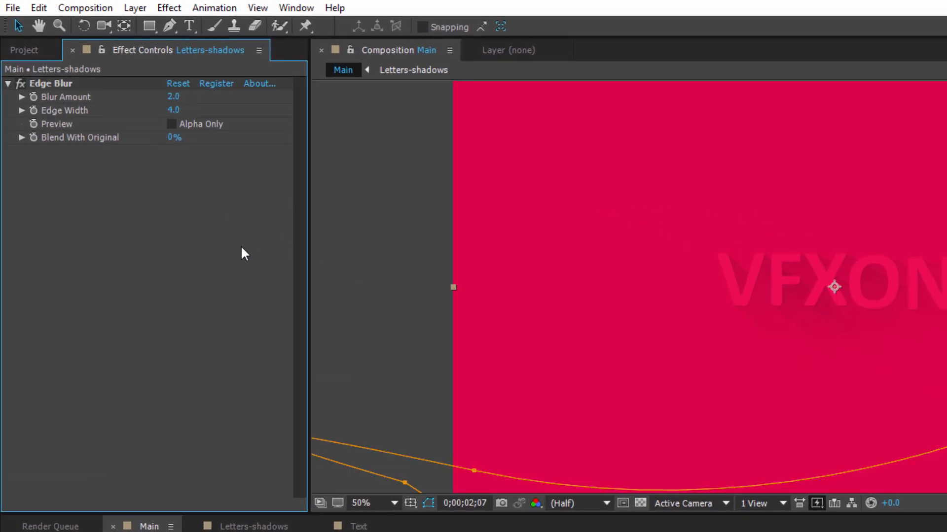
scroll(837, 313, up, 1)
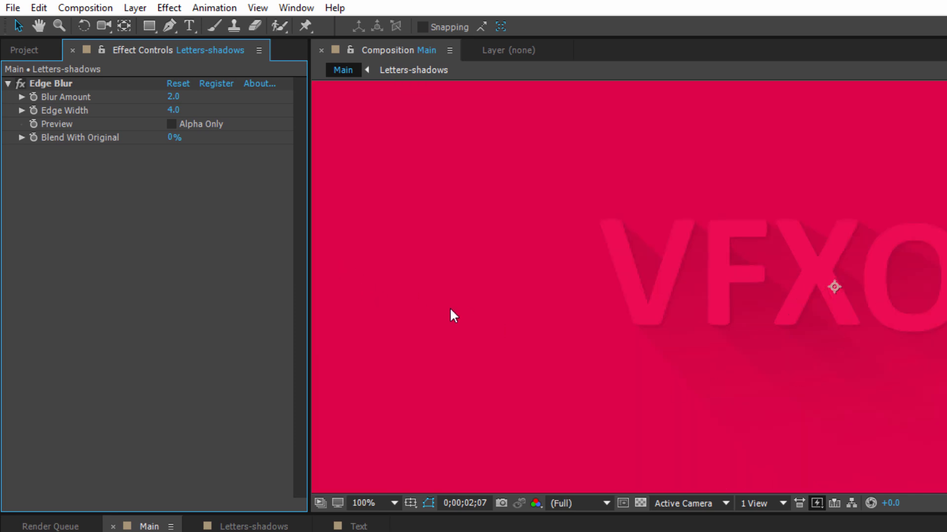
scroll(450, 310, down, 1)
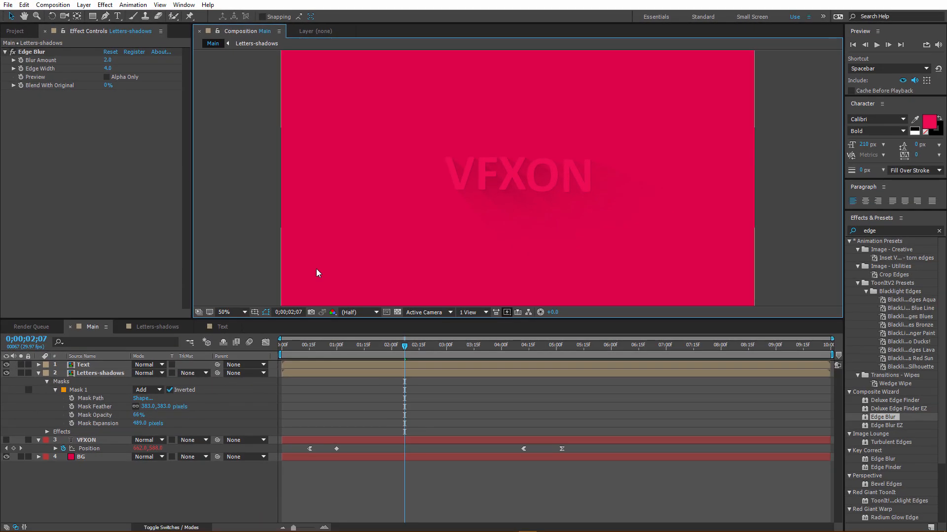
- Make the VFXON text layer visible and enable its CC Radial Fast Blur, Matte Choker and Fill effects, viewing it at 0;00;02;18
click(84, 374)
key(m)
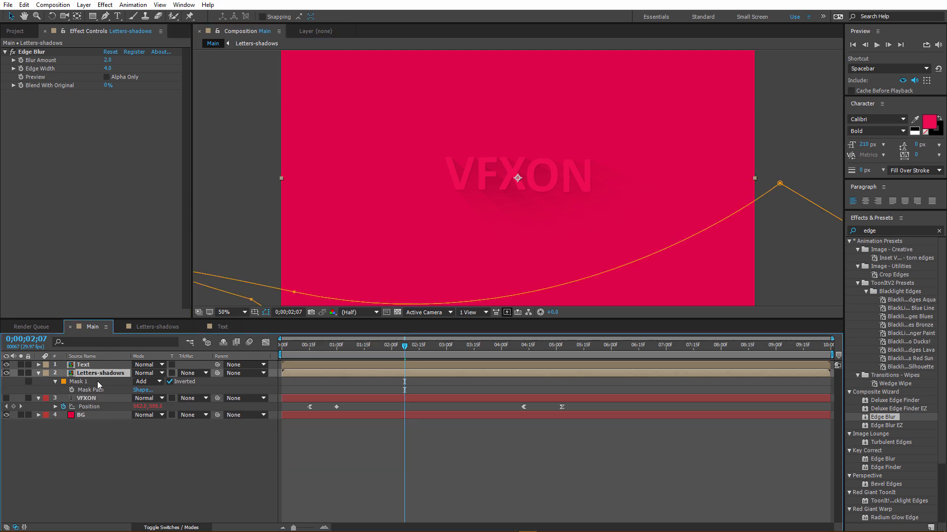
click(195, 467)
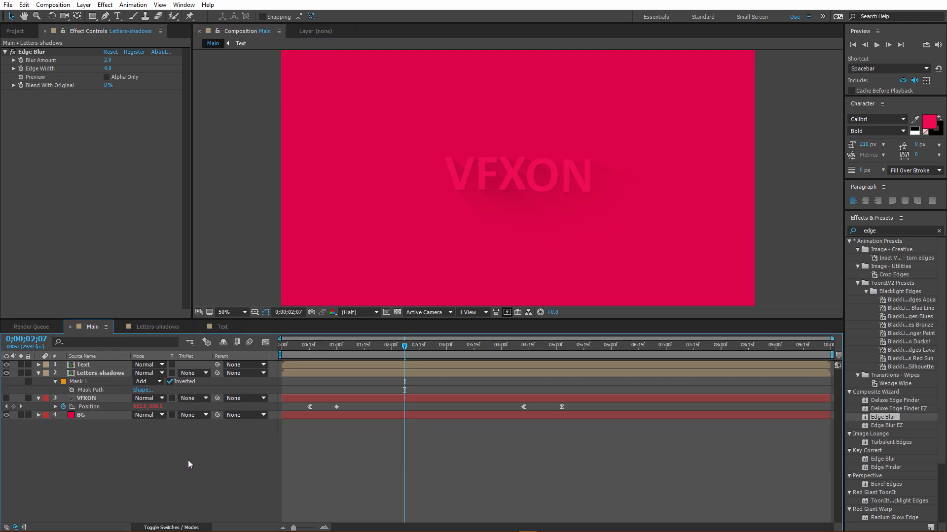
click(96, 398)
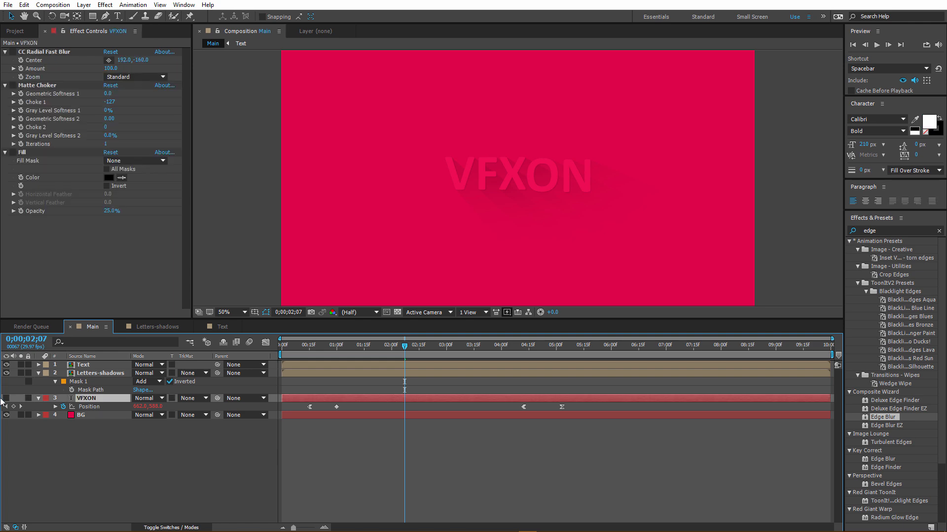
click(6, 397)
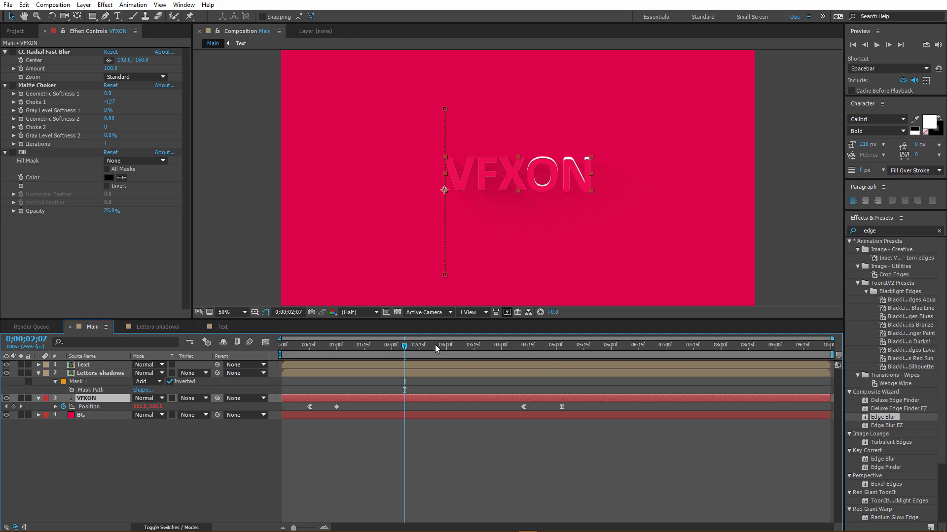
drag(406, 348, 424, 351)
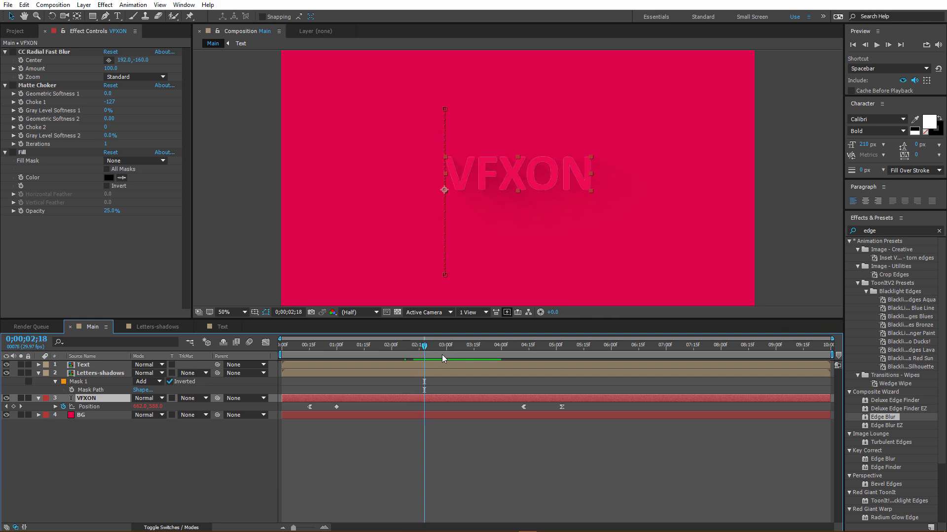
click(12, 153)
click(13, 85)
click(13, 52)
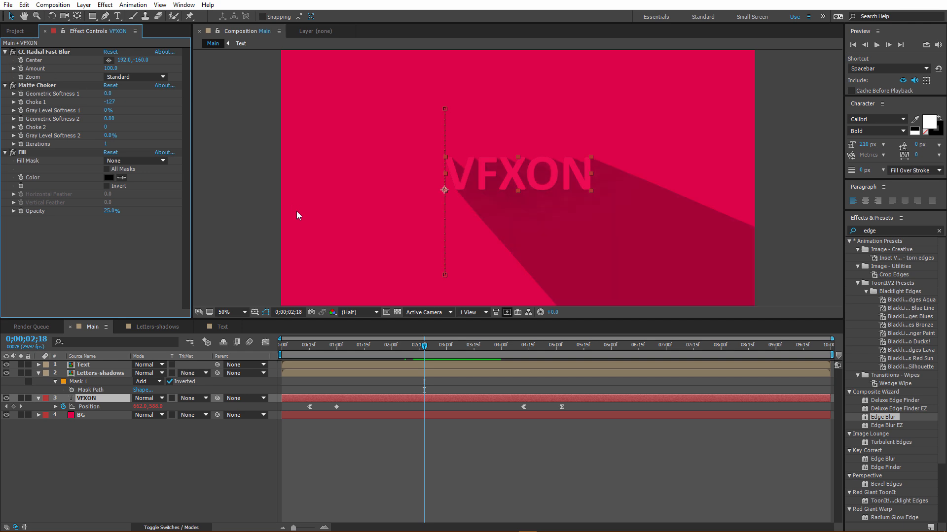
- Pre-compose the VFXON layer with all its attributes into a new composition named Full-Shadow
right_click(86, 403)
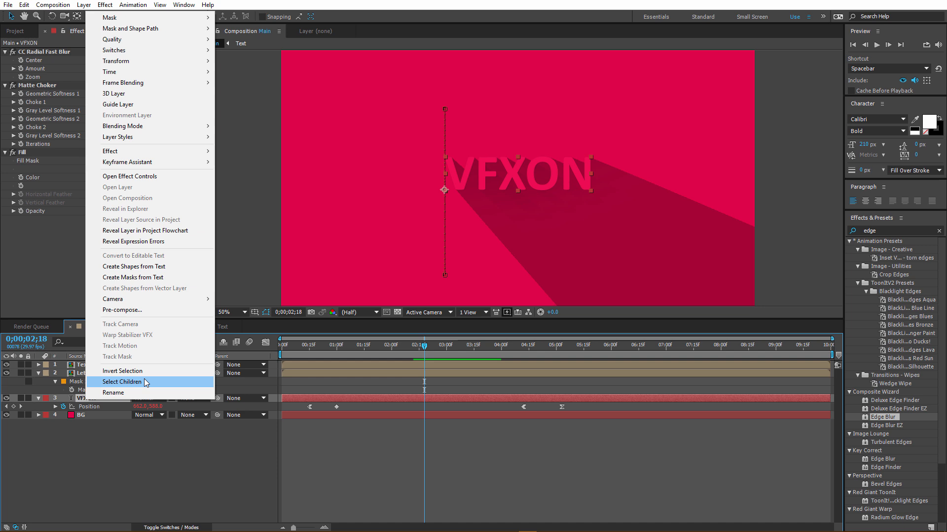
click(149, 314)
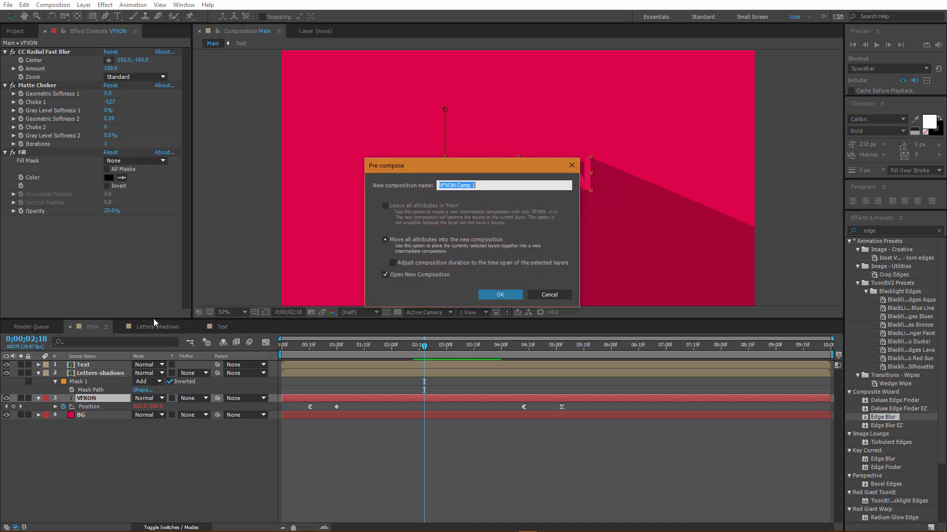
text(Full-Shadow)
key(Return)
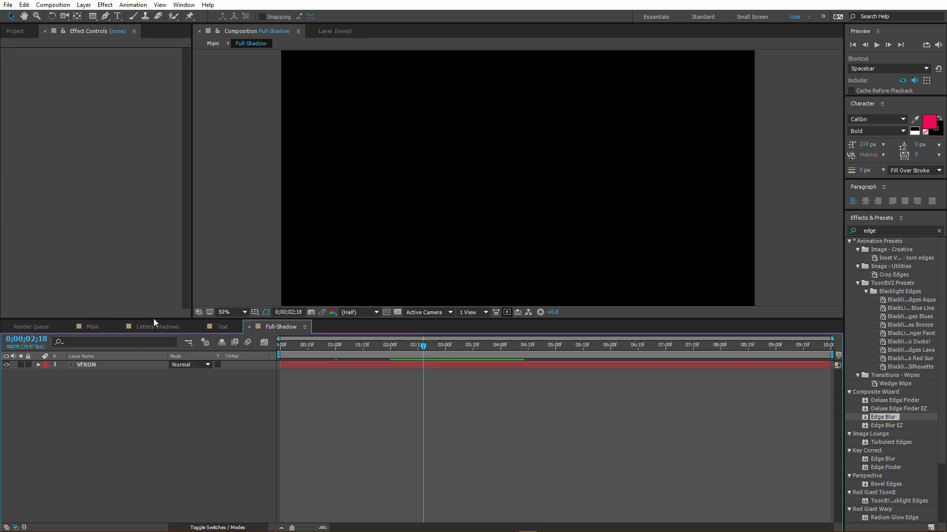
- Copy Magenta-Red Solid 2 from the Text composition into Full-Shadow, placing it beneath the VFXON layer and keeping it hidden
click(223, 327)
click(124, 407)
key(ctrl+c)
click(258, 325)
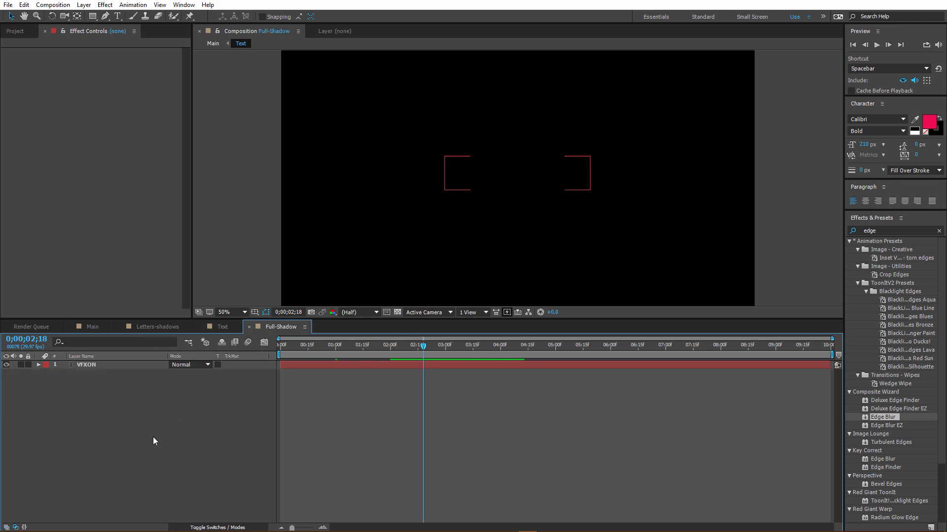
key(ctrl+v)
drag(99, 366, 87, 388)
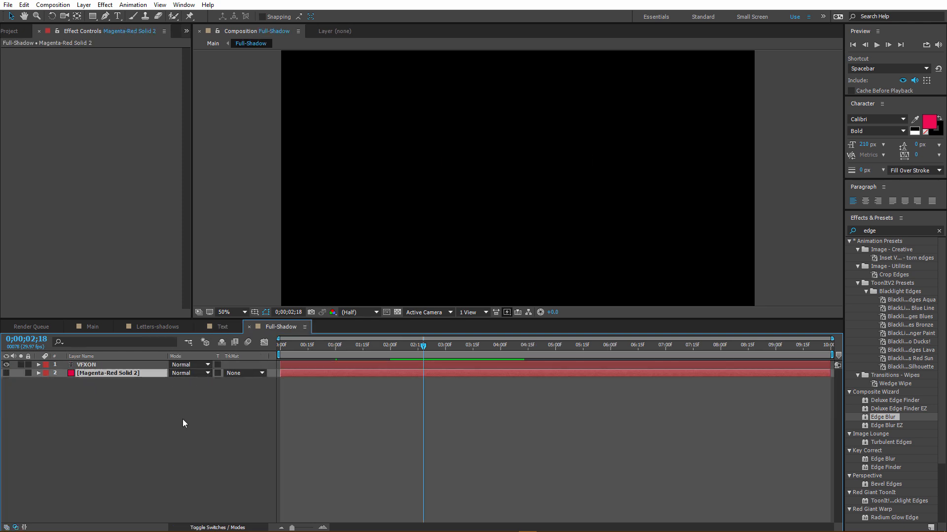
click(6, 373)
click(6, 374)
- Return to the Main composition and move the Full-Shadow layer above Letters-shadows
click(150, 327)
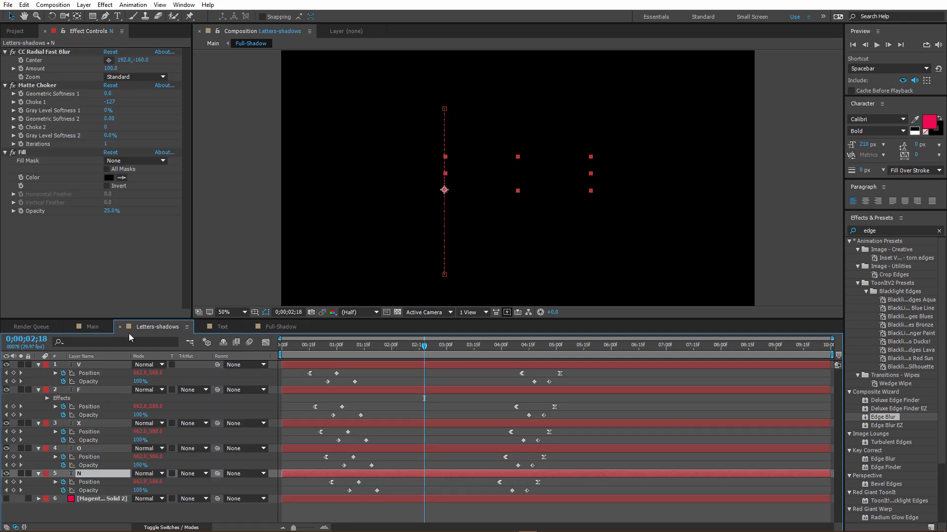
click(89, 326)
click(104, 397)
click(91, 375)
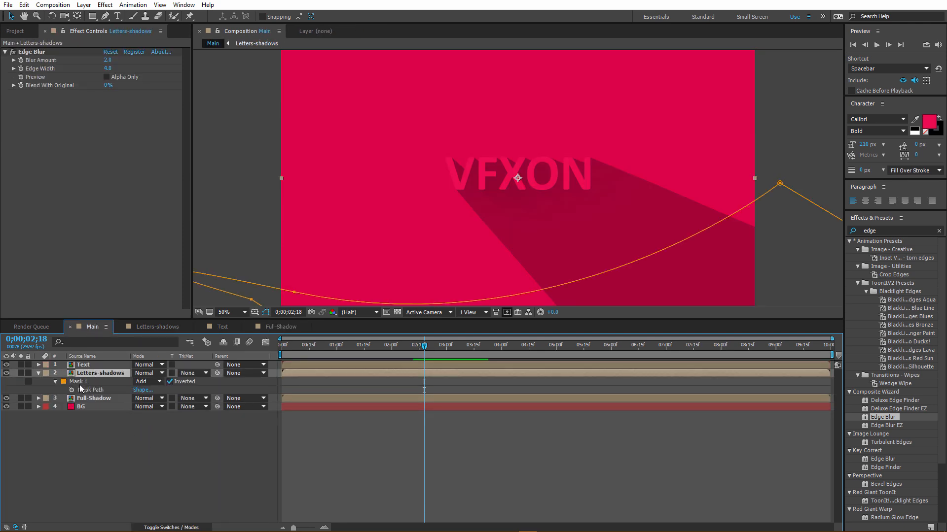
drag(94, 398, 96, 383)
- Copy the Edge Blur effect and Mask 1 from Letters-shadows onto the Full-Shadow layer
click(75, 389)
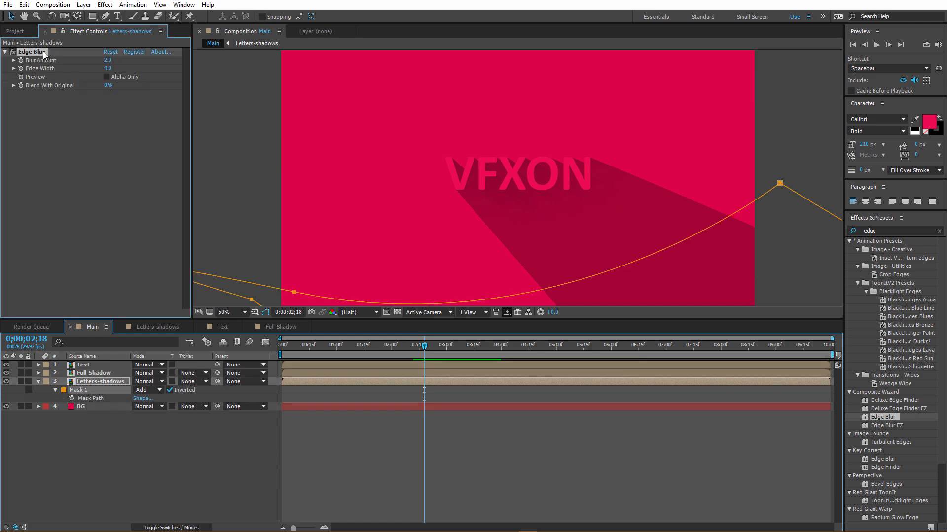
click(99, 373)
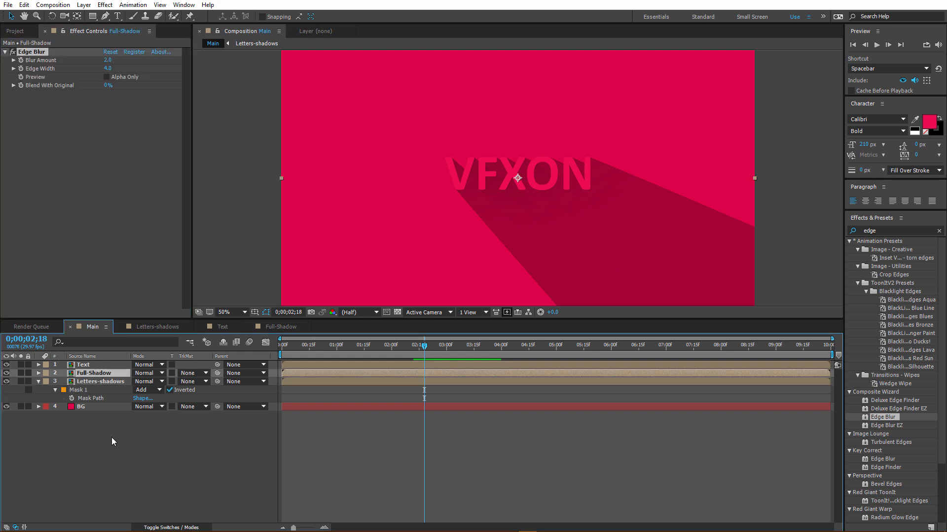
click(111, 437)
click(84, 390)
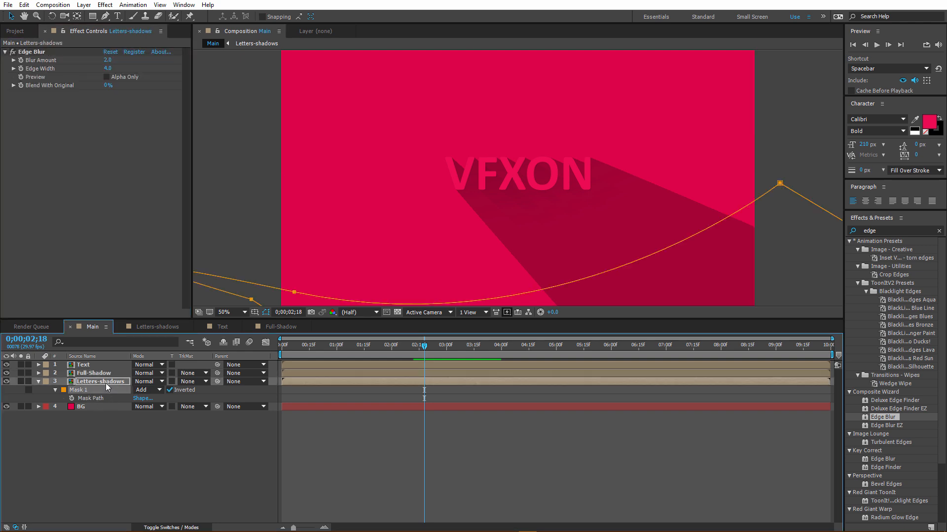
click(95, 374)
key(ctrl+v)
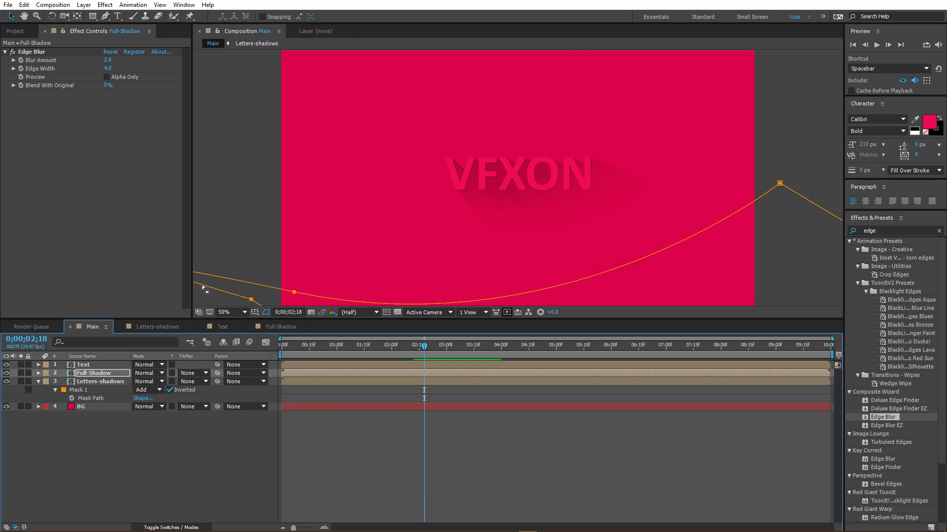
click(235, 199)
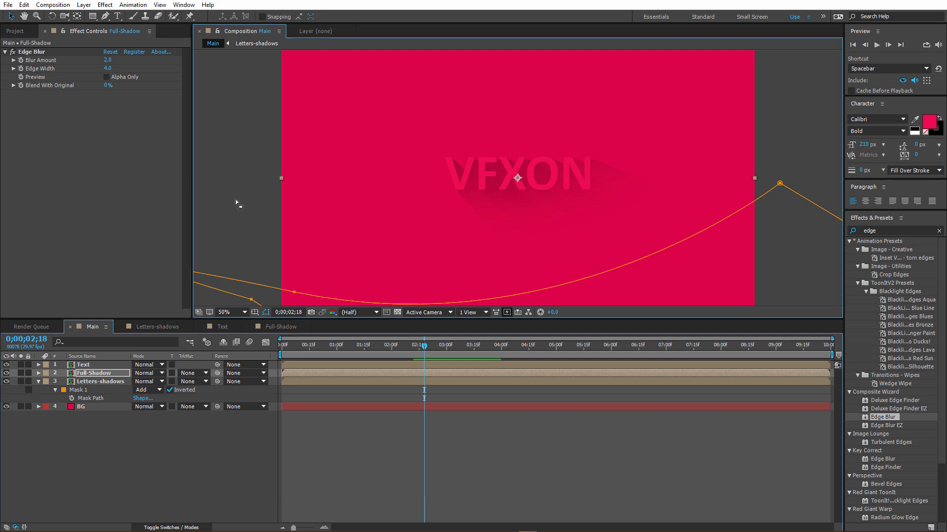
- Compare the shadow with the Full-Shadow layer hidden and shown, check its whole mask outline, and deselect the layer
click(7, 373)
click(6, 373)
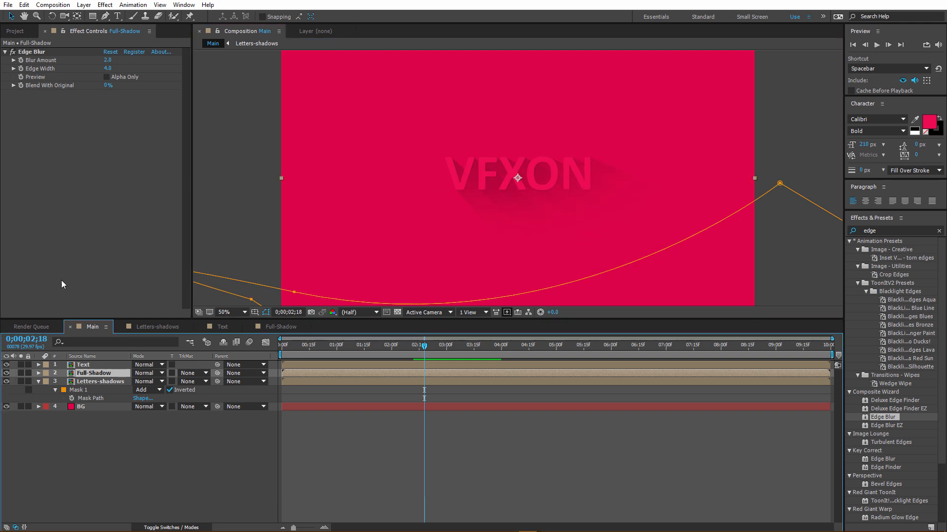
click(6, 373)
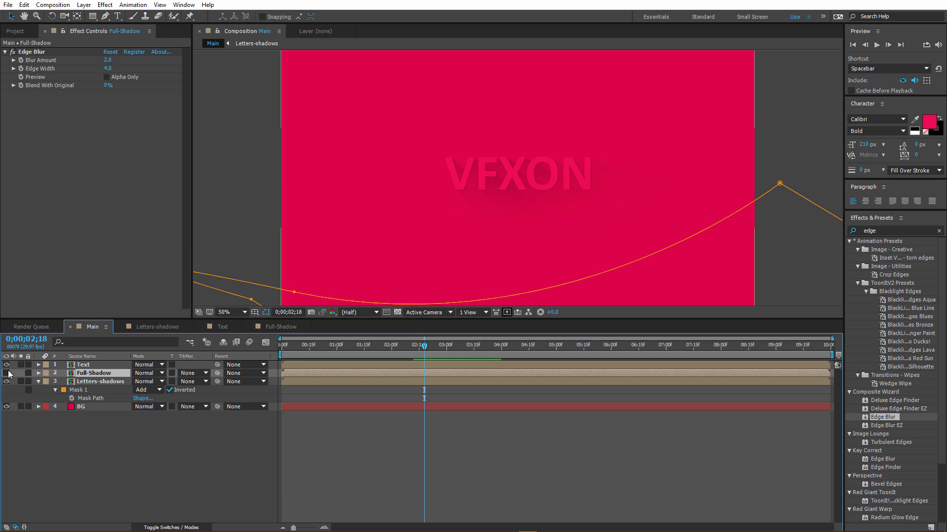
click(6, 373)
scroll(585, 193, down, 2)
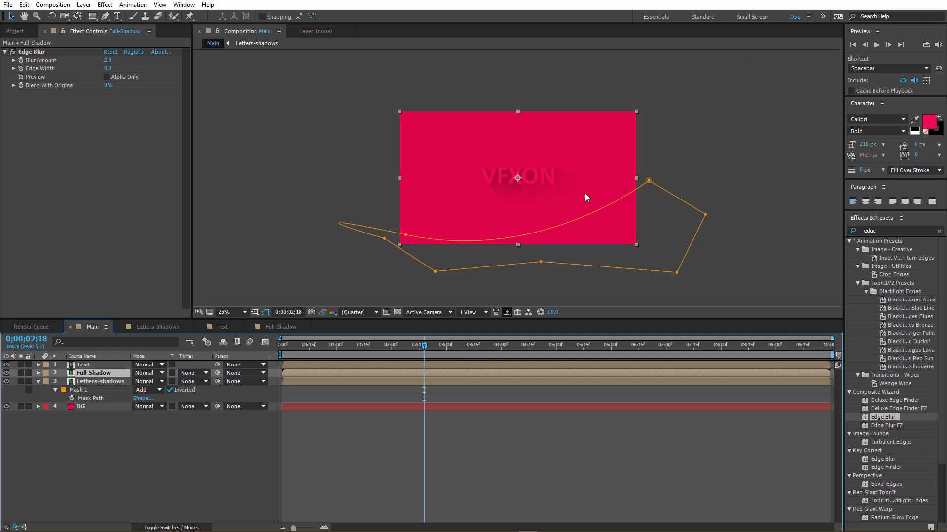
scroll(585, 193, up, 2)
click(241, 188)
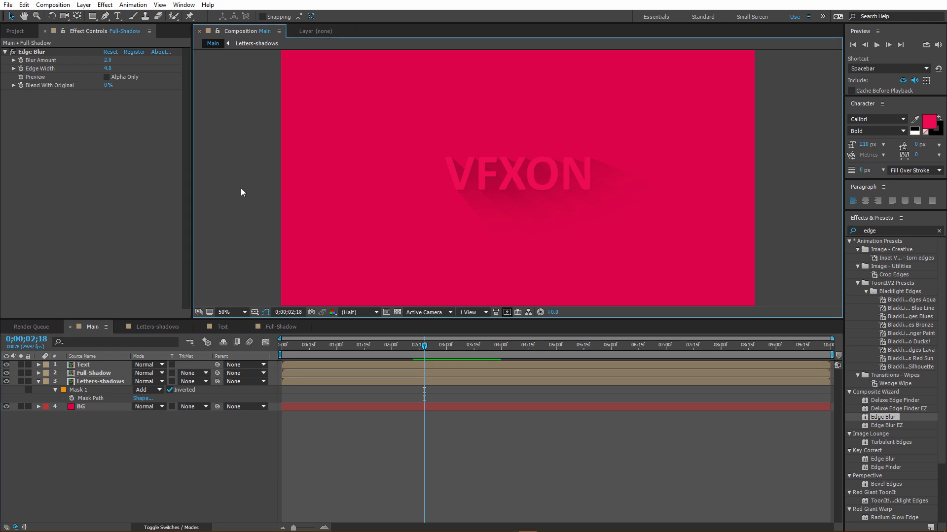
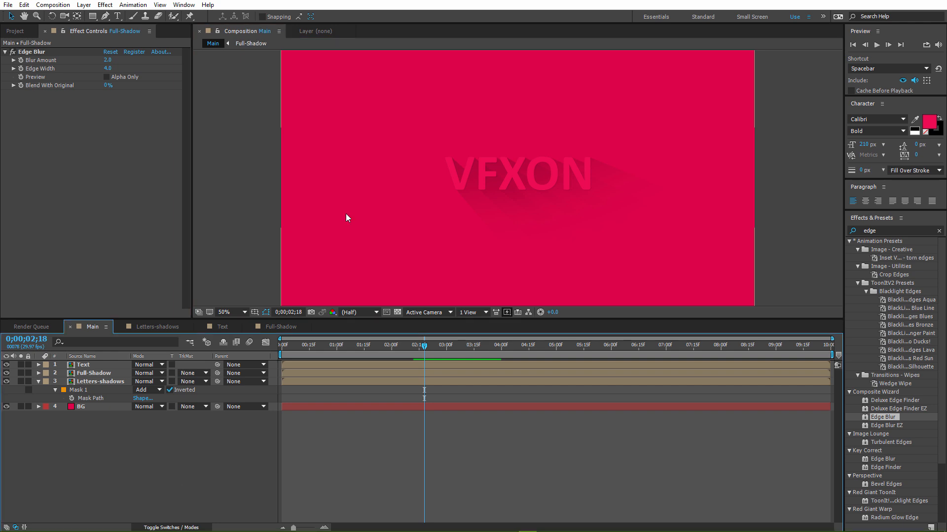
- Expand Full-Shadow's properties and compare the frame at 0;00;00;29 with that layer hidden and shown
click(105, 373)
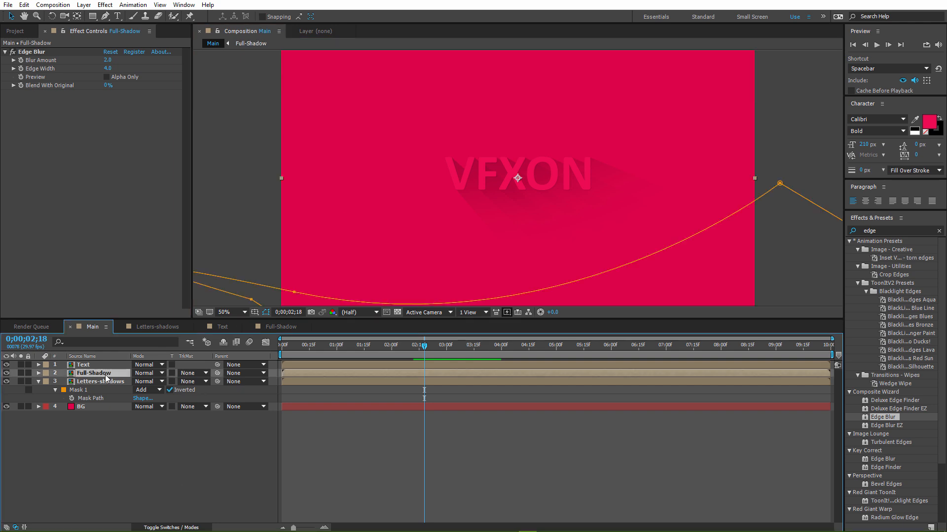
click(38, 374)
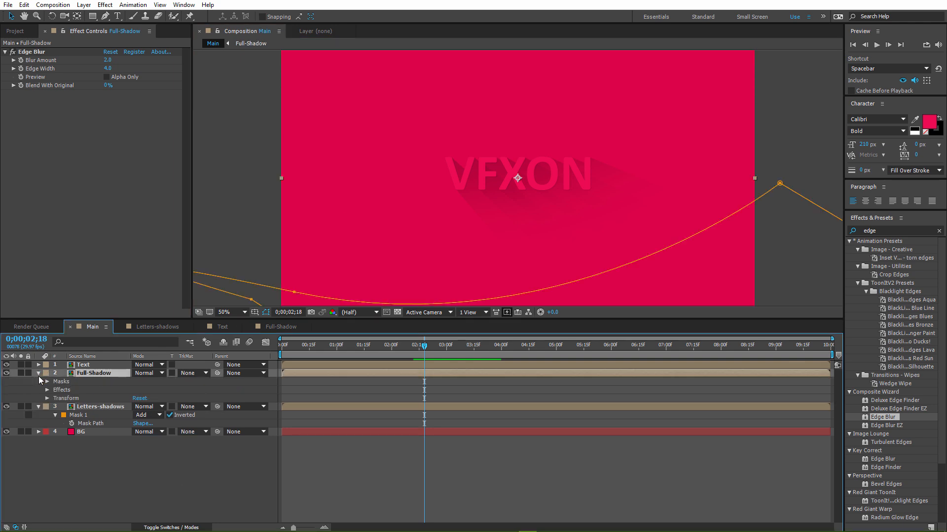
drag(339, 350, 335, 351)
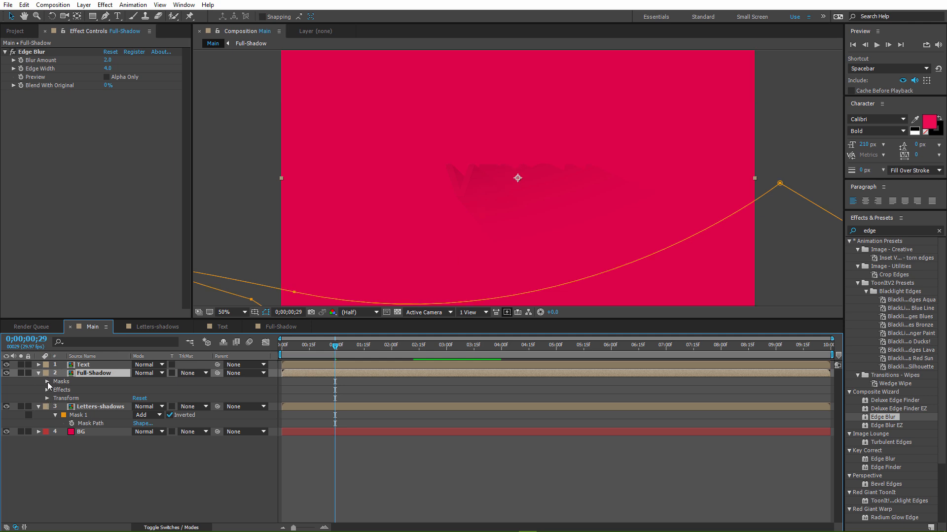
click(6, 373)
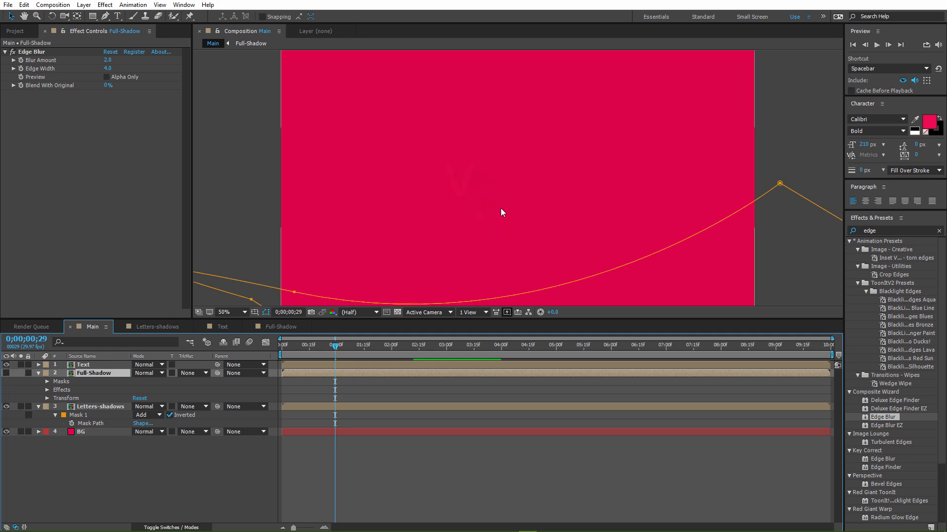
click(6, 373)
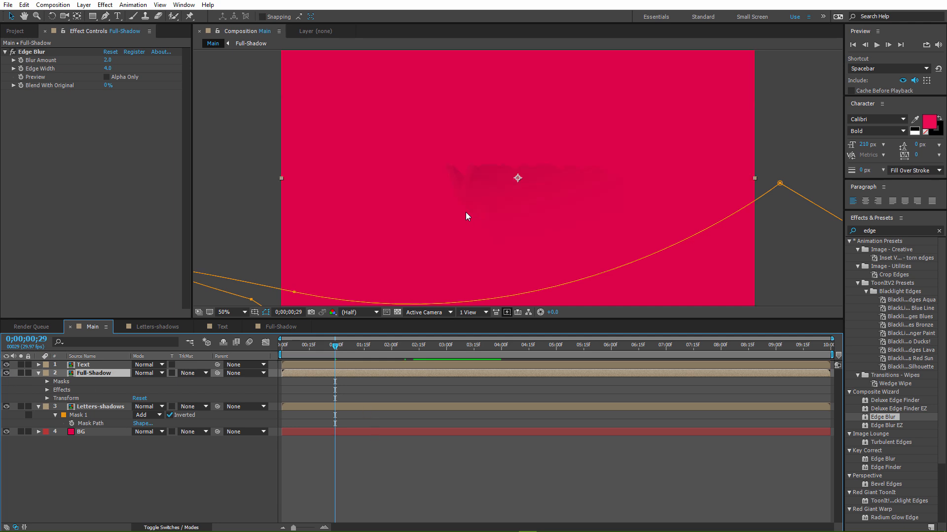
- Expand Full-Shadow's transform properties and keyframe its opacity at 0% at 0;00;01;18
click(47, 398)
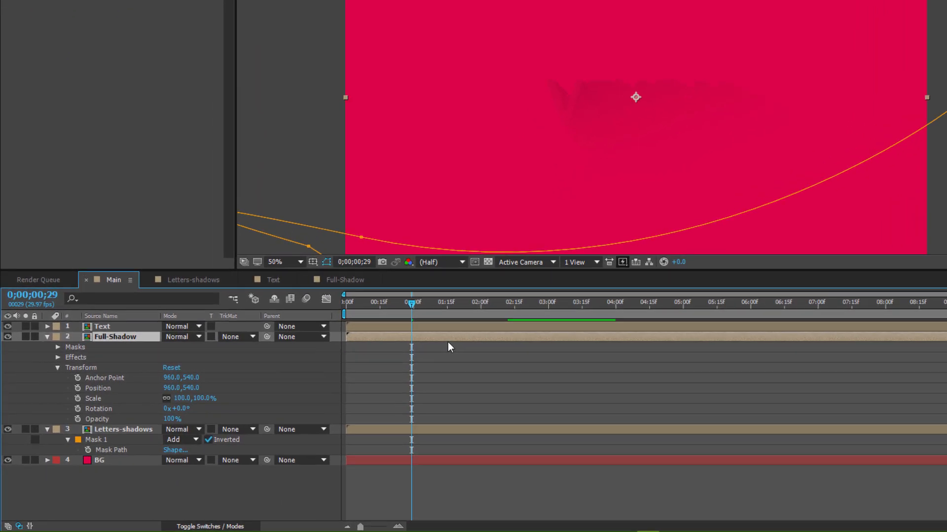
drag(412, 303, 436, 306)
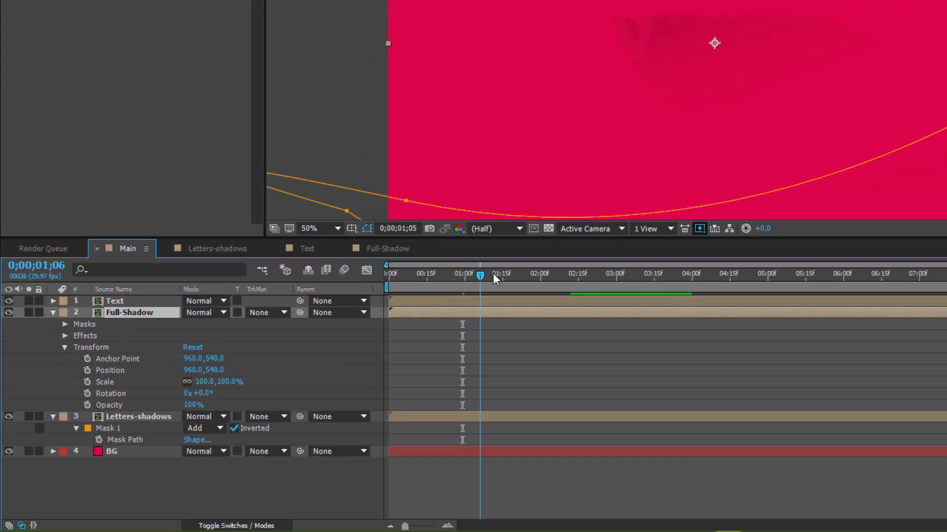
drag(494, 274, 512, 280)
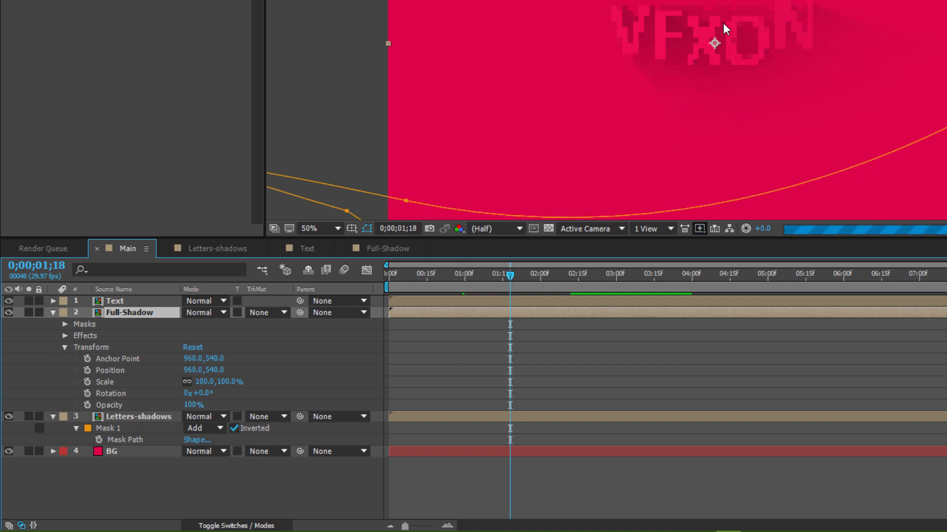
click(87, 405)
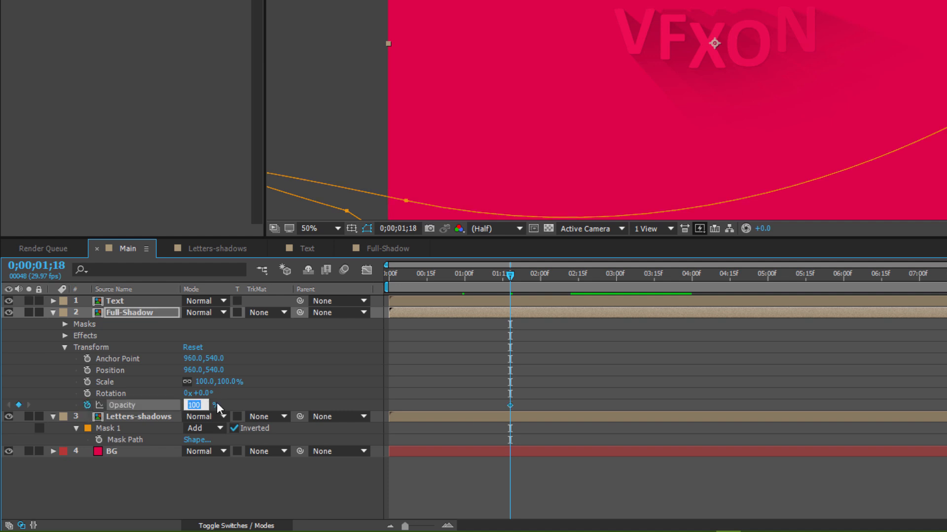
text(0)
key(Return)
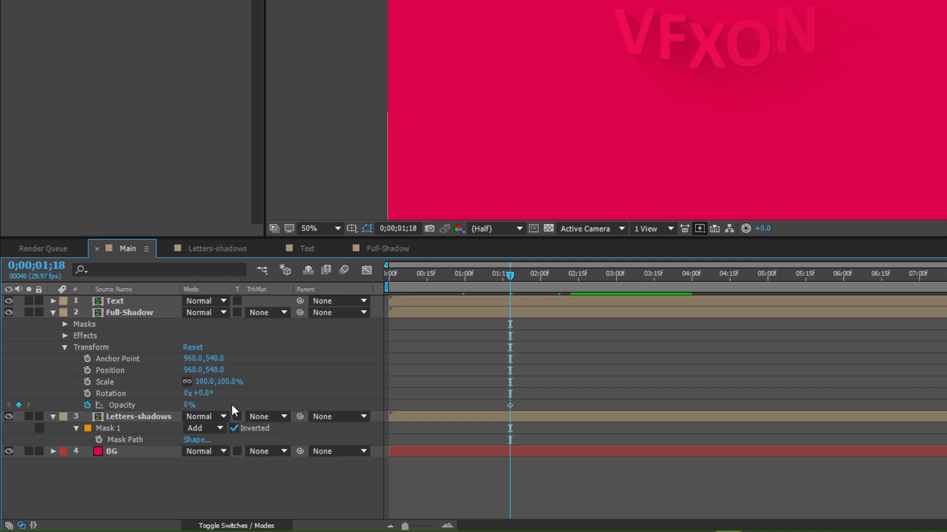
- Move three frames forward to 0;00;01;21 and keyframe Full-Shadow's opacity at 40%
key(Page_Down)
key(Page_Down)
key(Page_Down)
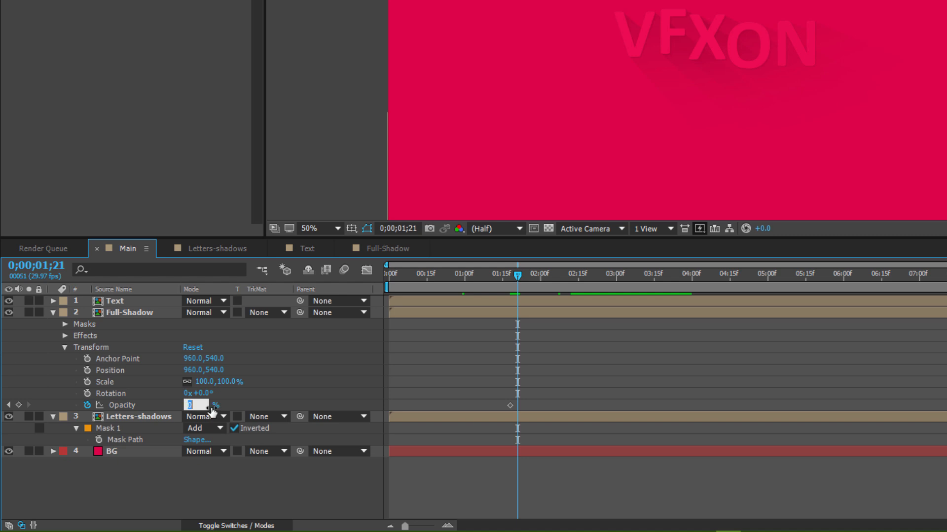
text(40)
key(Return)
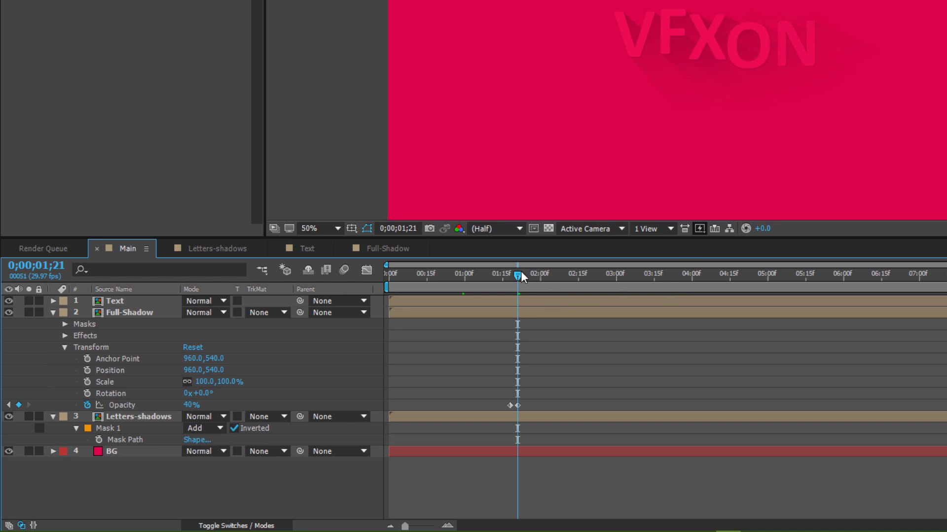
- Keyframe Full-Shadow's opacity at 40% at 0;00;04;08 and at 0% at 0;00;04;11
drag(518, 274, 712, 284)
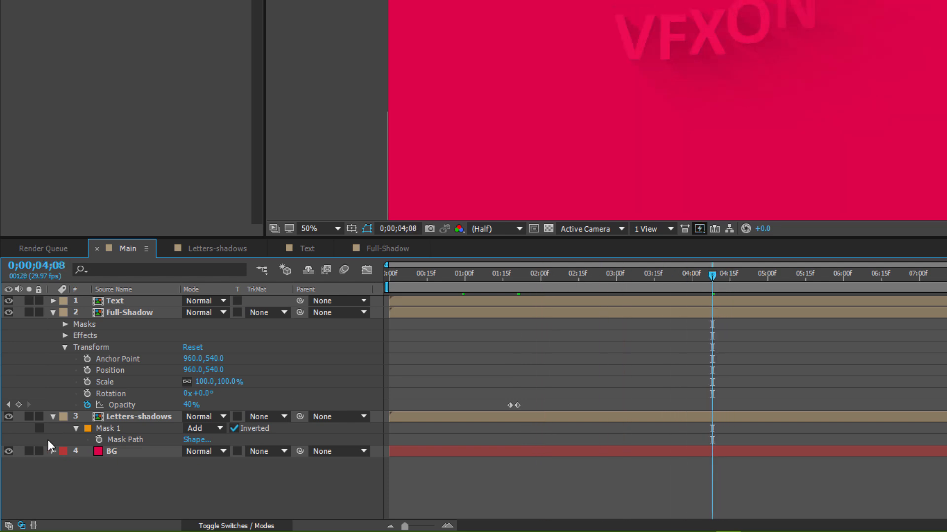
click(19, 405)
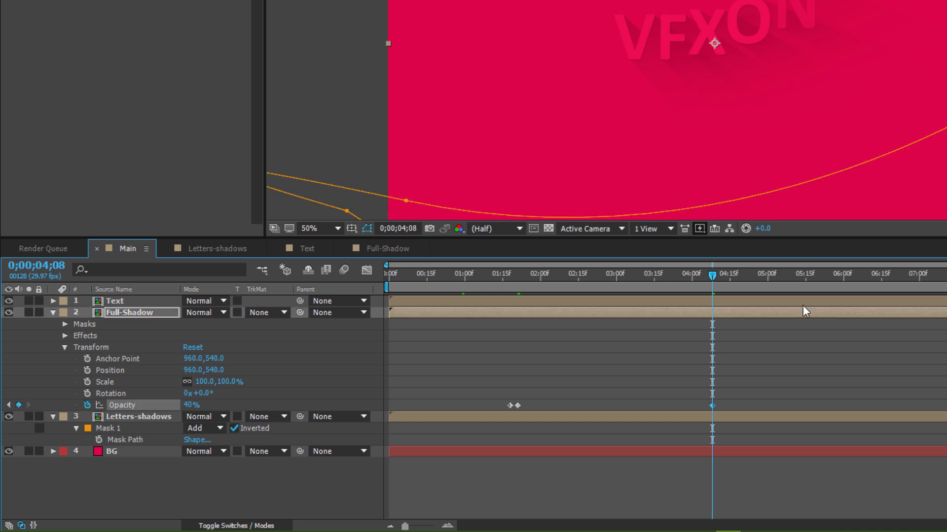
click(714, 276)
drag(714, 277, 717, 278)
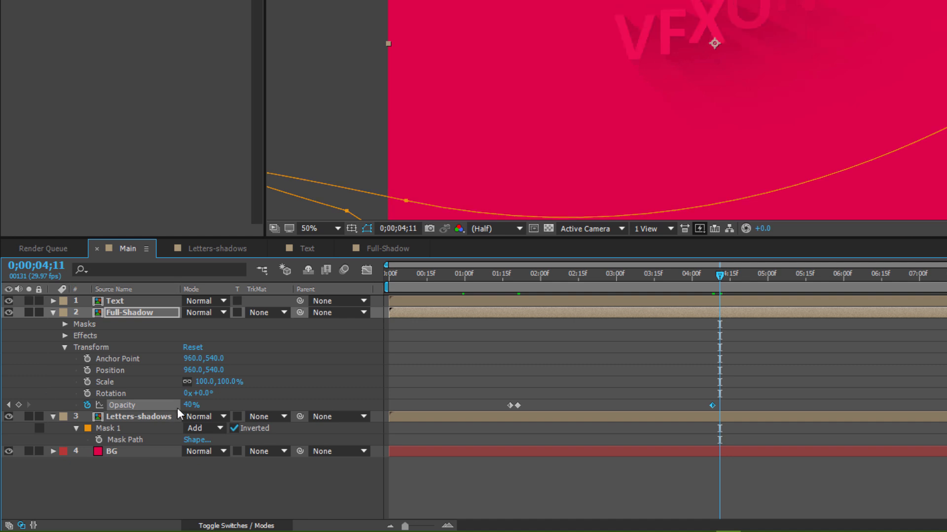
click(192, 405)
text(0)
click(235, 401)
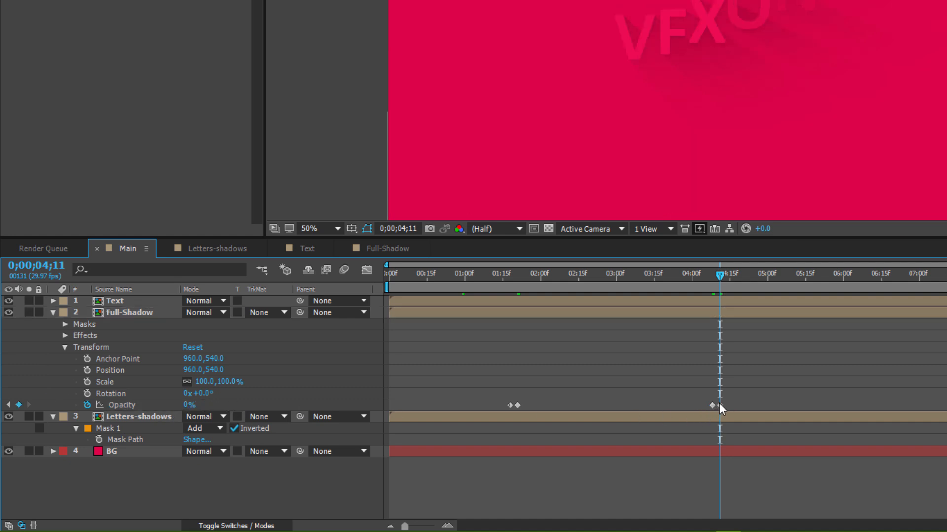
- Apply Easy Ease to all four opacity keyframes of the Full-Shadow layer
drag(719, 408, 503, 407)
right_click(509, 407)
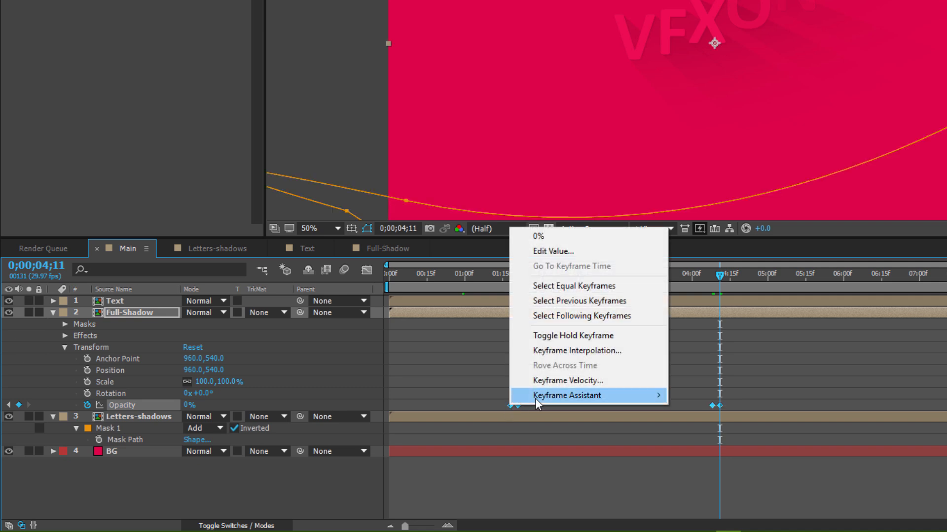
mouse_move(538, 400)
click(714, 427)
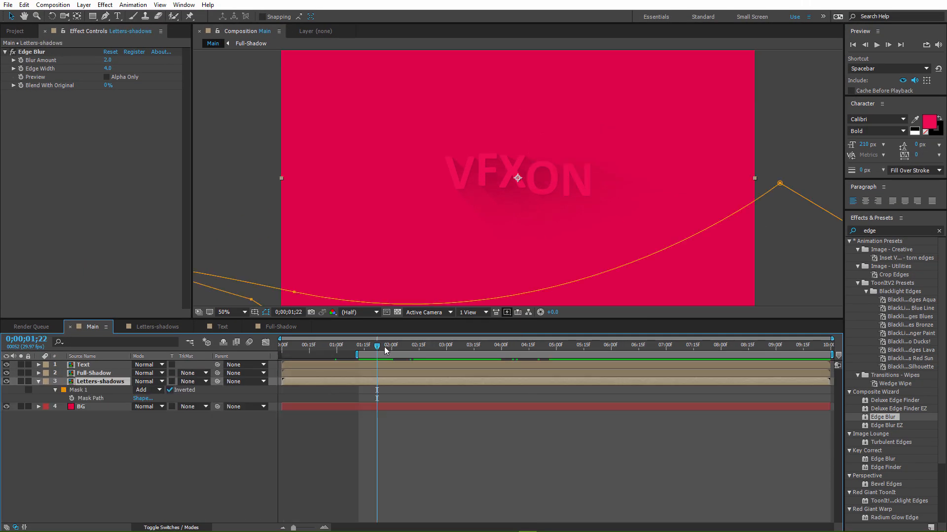
- At 0;00;01;23, duplicate the Letters-shadows layer and hide the Full-Shadow layer
mouse_move(385, 350)
mouse_down()
mouse_move(375, 350)
mouse_move(431, 341)
mouse_move(371, 353)
mouse_move(380, 363)
mouse_up()
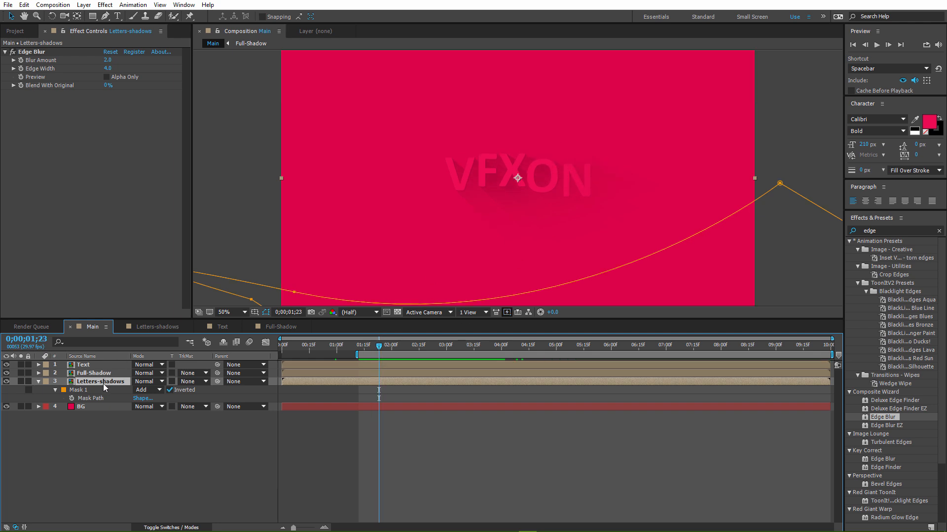
key(ctrl+d)
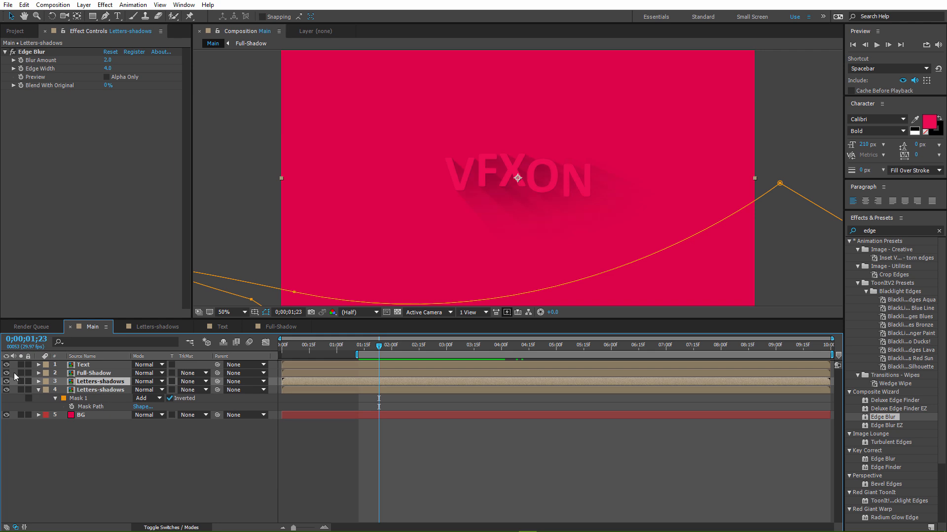
click(6, 373)
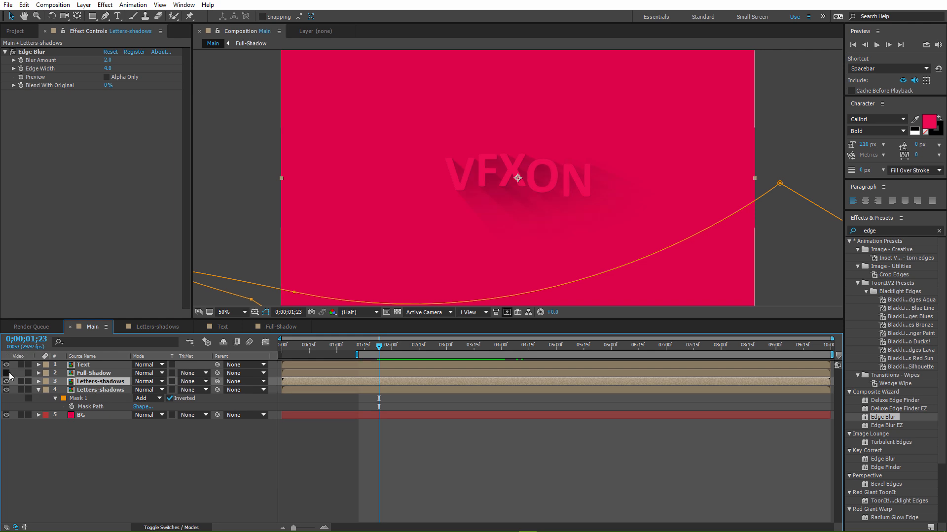
- Set the opacity of the upper Letters-shadows copy to 40%
click(39, 382)
click(47, 407)
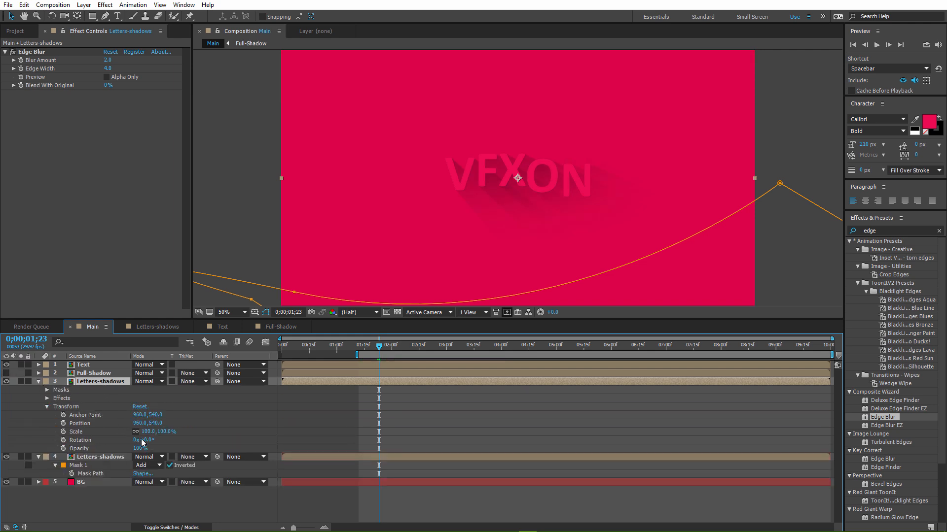
click(141, 449)
text(40)
click(97, 402)
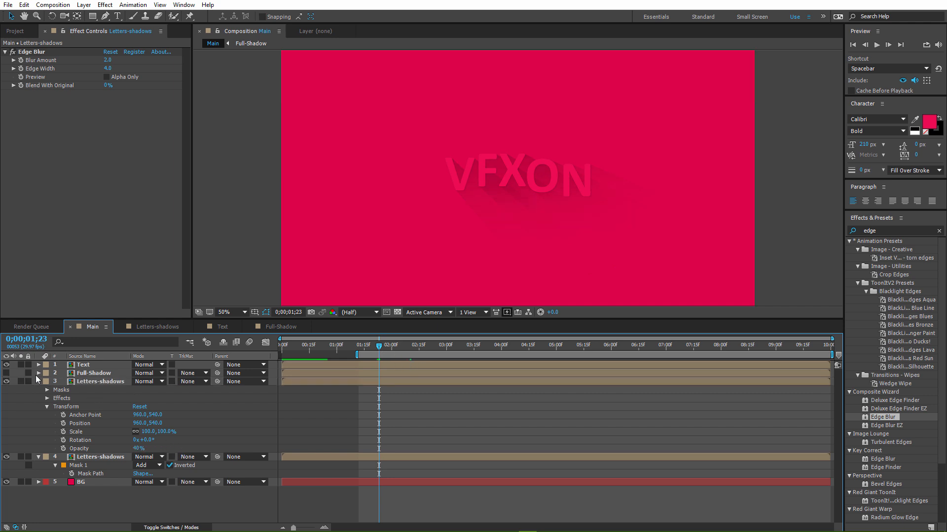
- Compare the shadows with the upper Letters-shadows copy shown and hidden, leaving that copy hidden and Full-Shadow shown and selected
click(6, 382)
click(4, 385)
click(4, 384)
click(6, 374)
drag(378, 345, 467, 345)
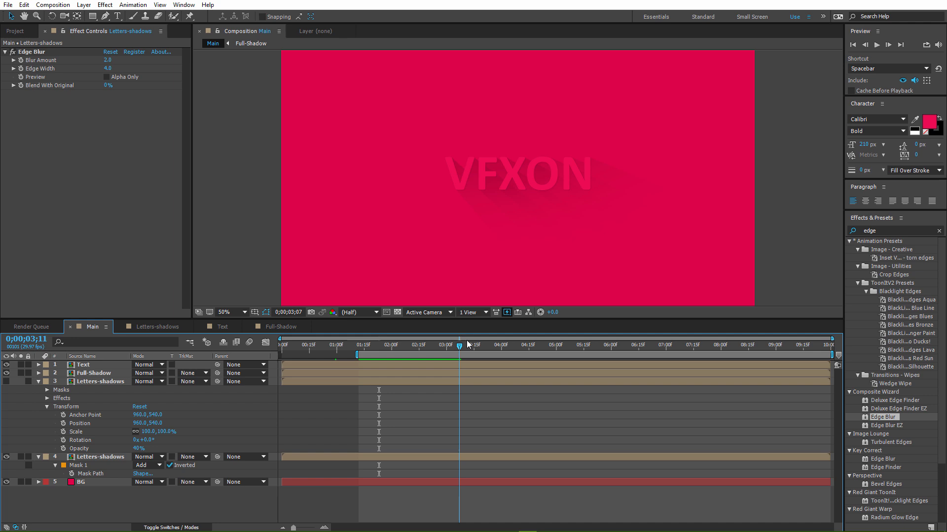
click(6, 381)
click(6, 381)
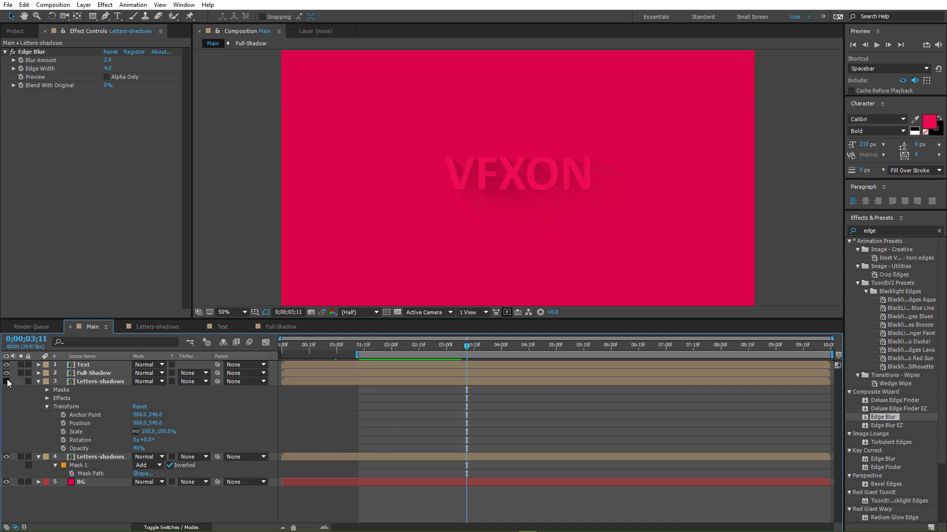
click(38, 382)
click(112, 374)
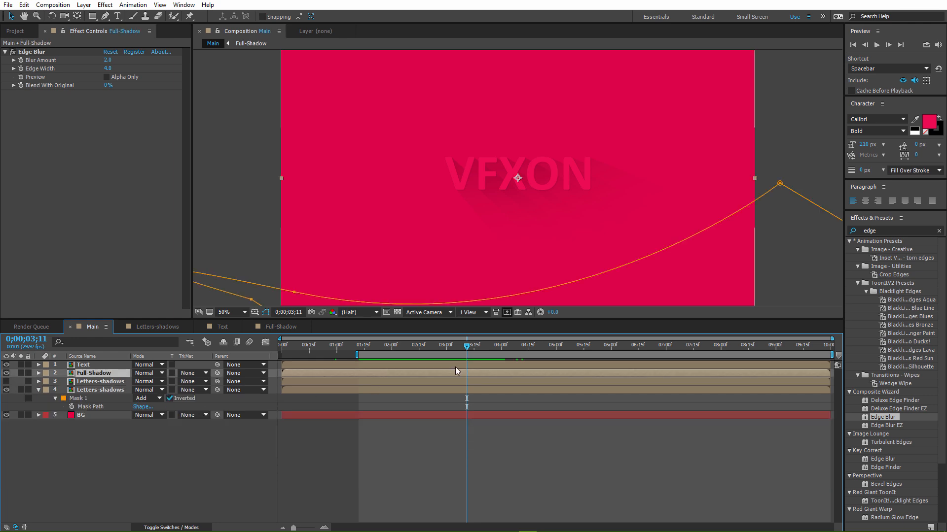
- Preview the animation to check how the full shadow fades in and out, and deselect the layer
drag(441, 347, 370, 346)
key(space)
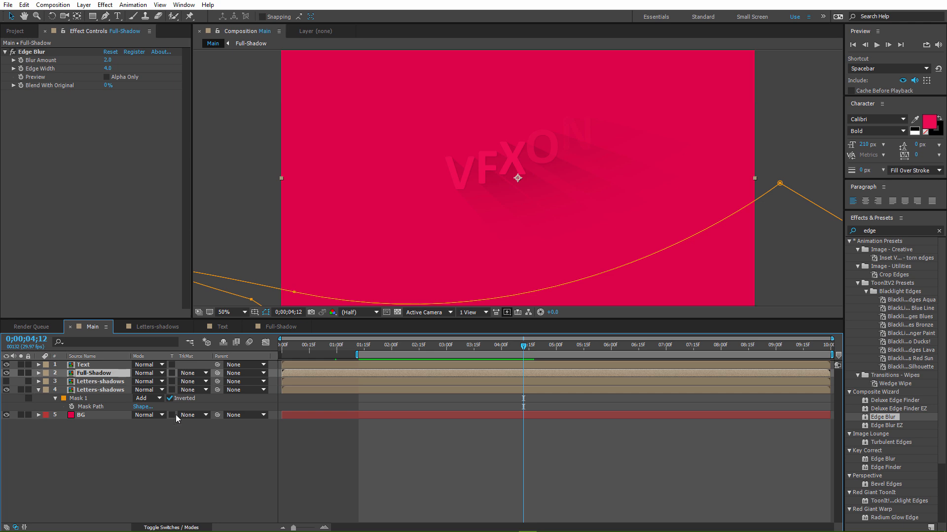
click(184, 452)
- At 0;00;02;23, add a text layer reading "Dare to dream" below the VFXON text
drag(461, 347, 433, 348)
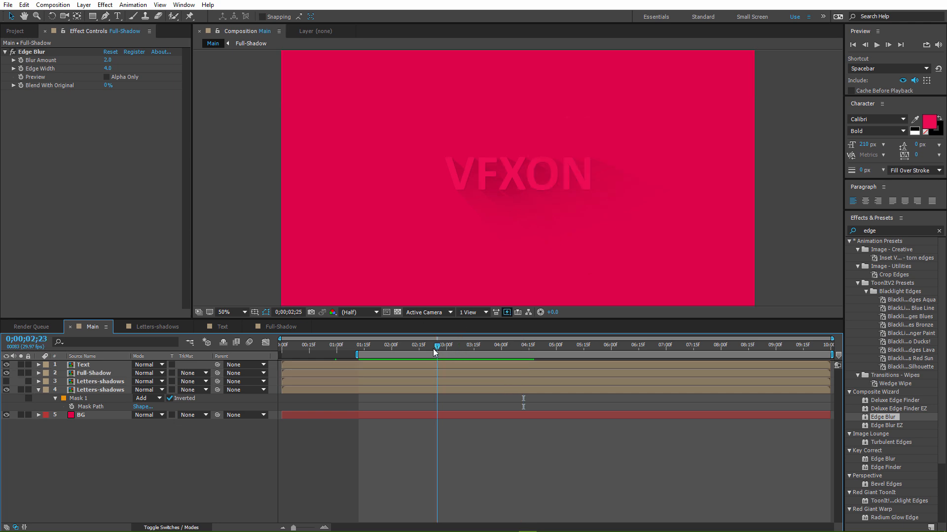
key(ctrl+t)
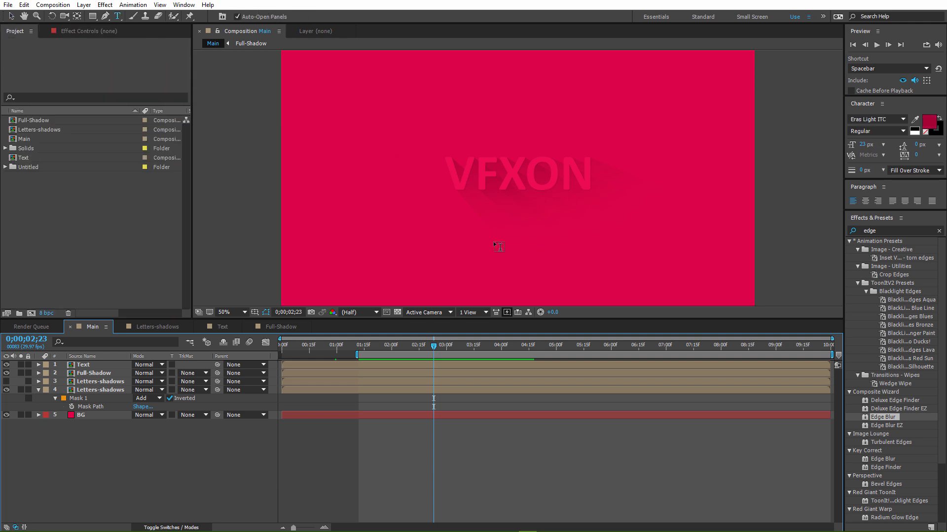
click(523, 235)
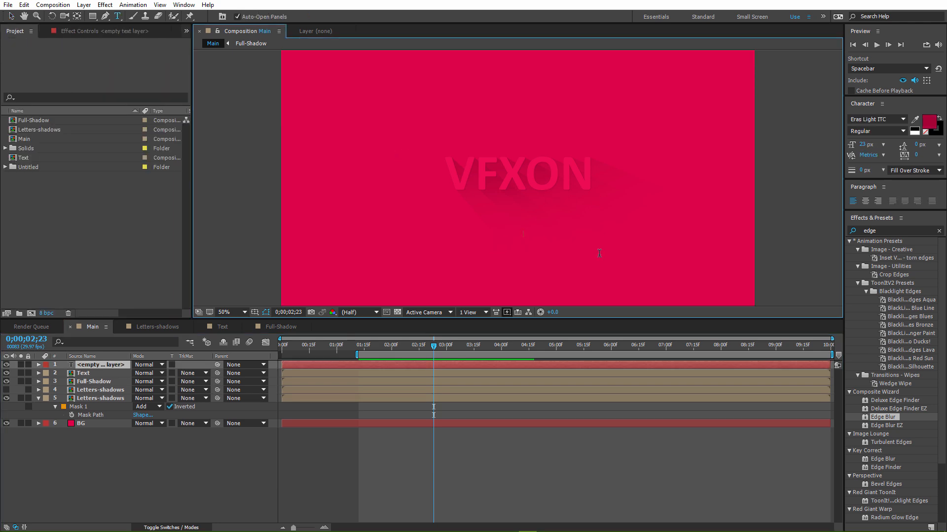
text(Dare to dream)
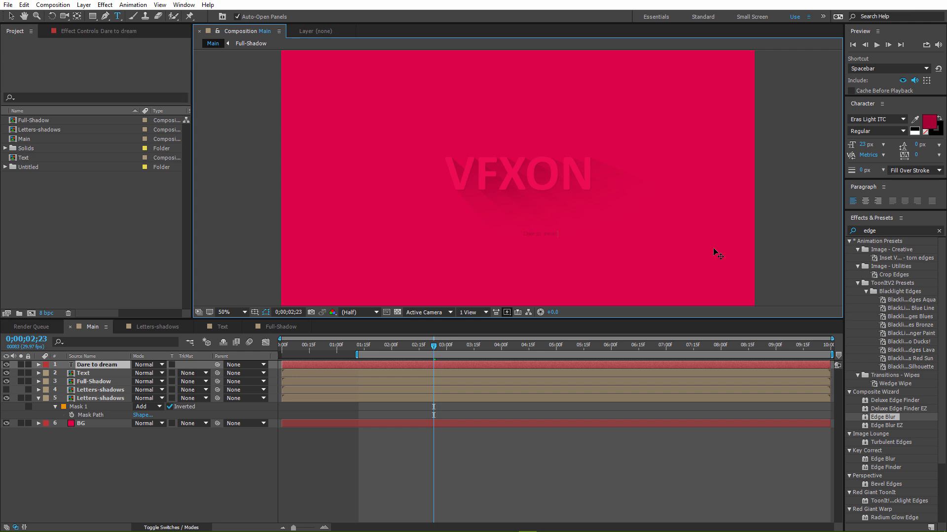
click(11, 15)
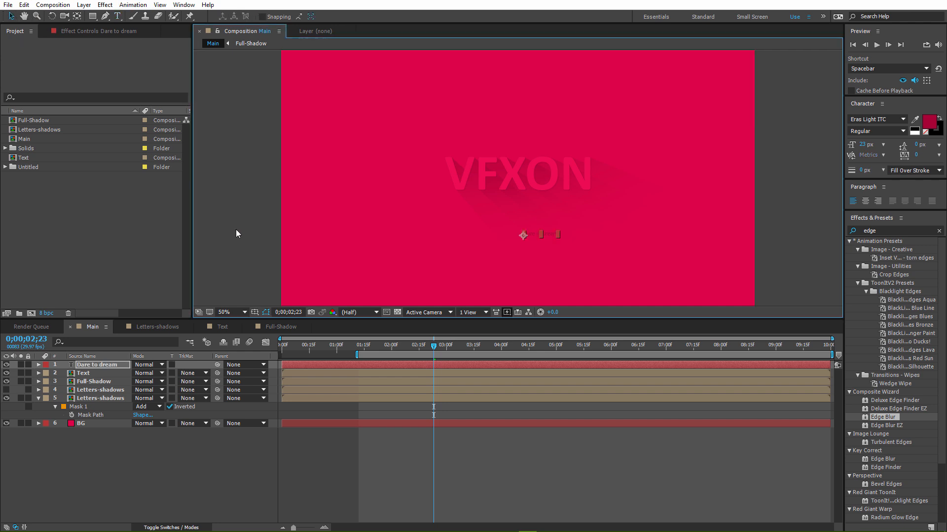
- Add a text layer reading "VISUAL EFFECTS" below and to the left of "Dare to dream" and color it white
click(117, 16)
click(444, 261)
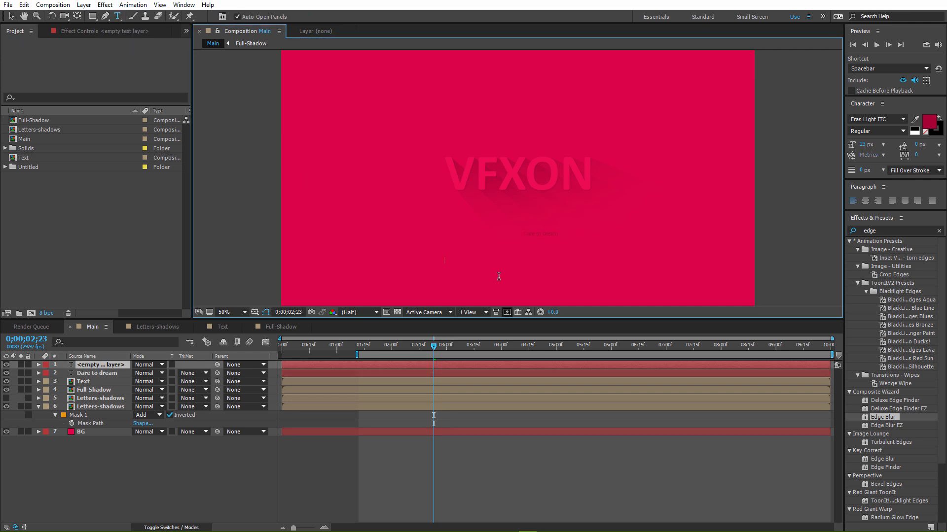
text(VISUAL EFFECTS)
click(929, 121)
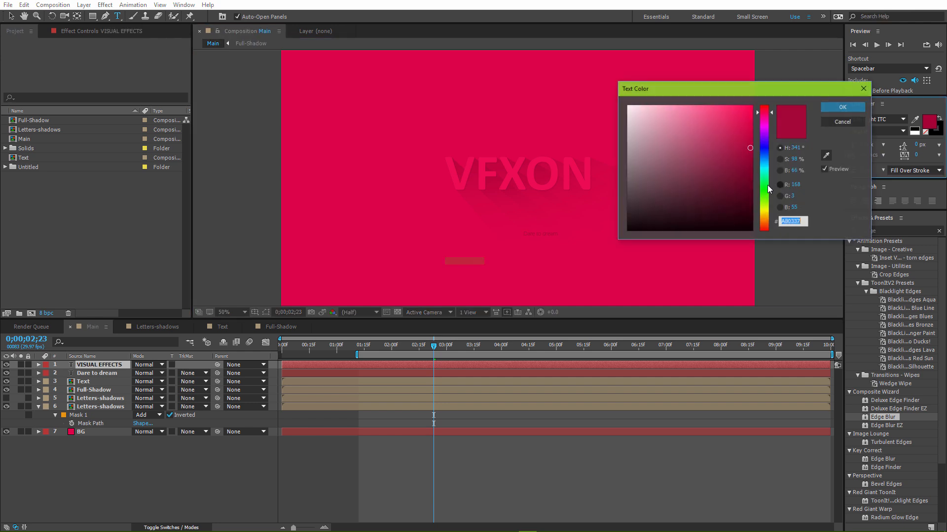
click(627, 106)
click(842, 107)
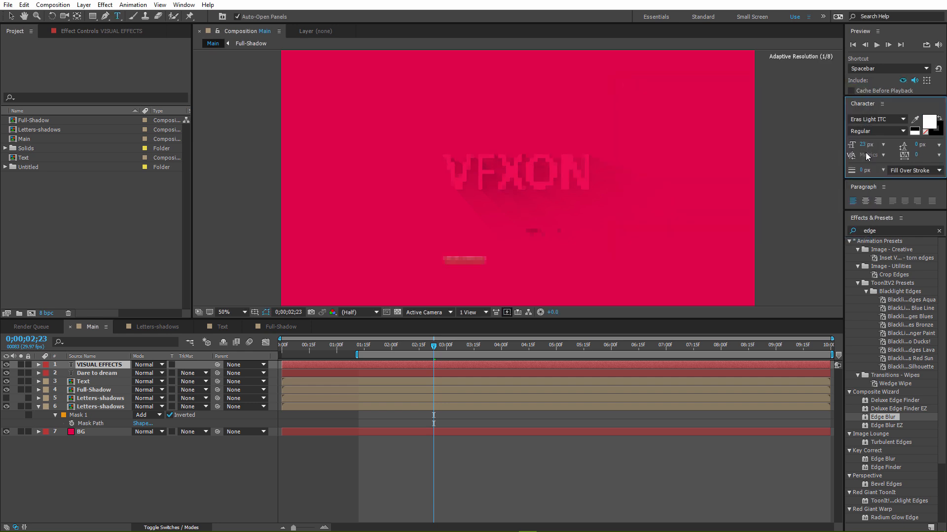
- Set the VISUAL EFFECTS text to 29 px and change its font to Eras Medium ITC
click(868, 145)
text(29)
key(Return)
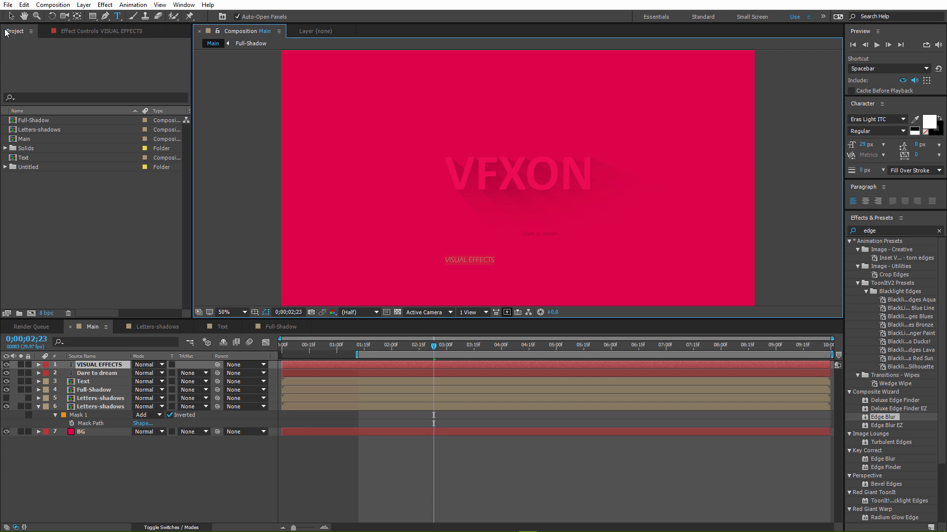
click(902, 119)
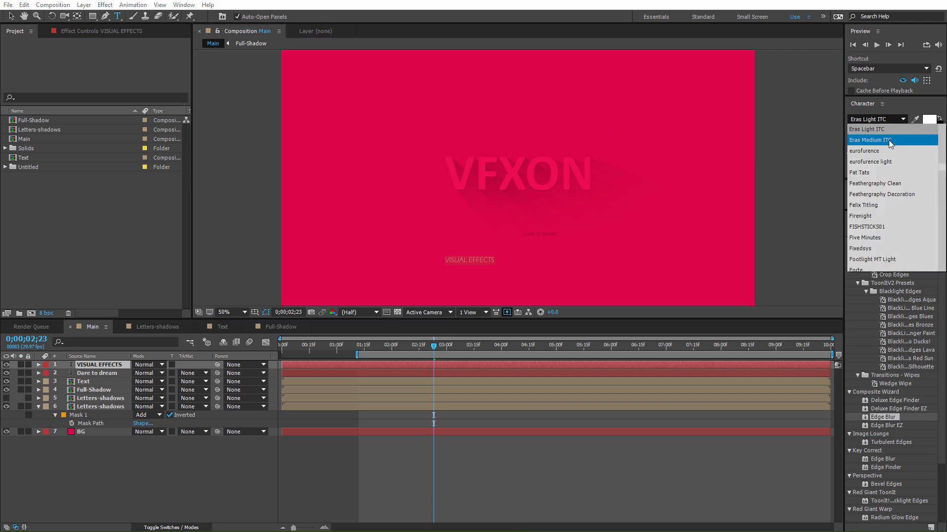
click(889, 143)
- Move the VISUAL EFFECTS text directly beneath the letters ON of VFXON and check its placement at 100% magnification
click(10, 16)
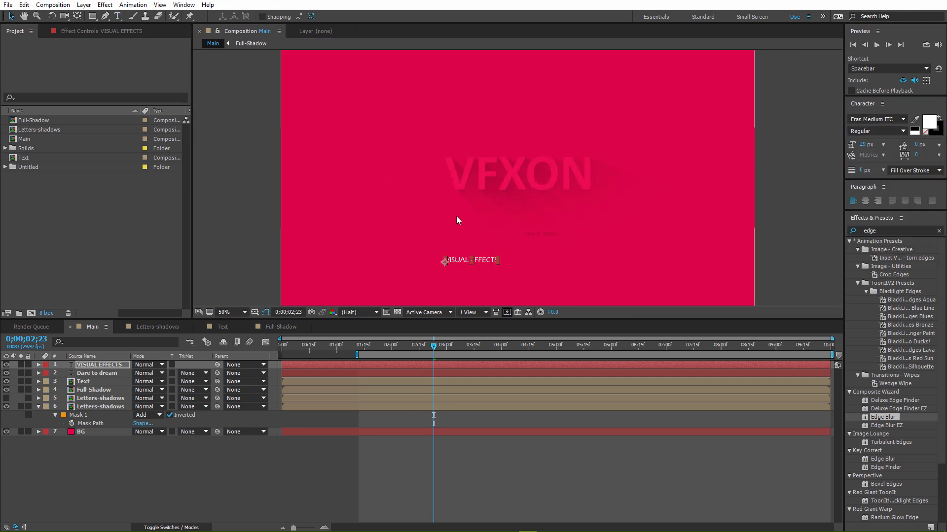
drag(486, 260, 584, 194)
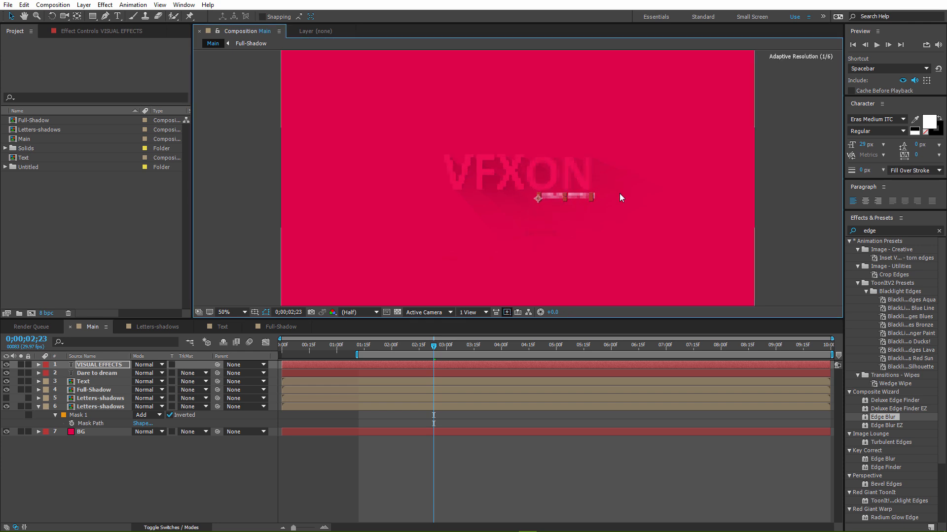
key(slash)
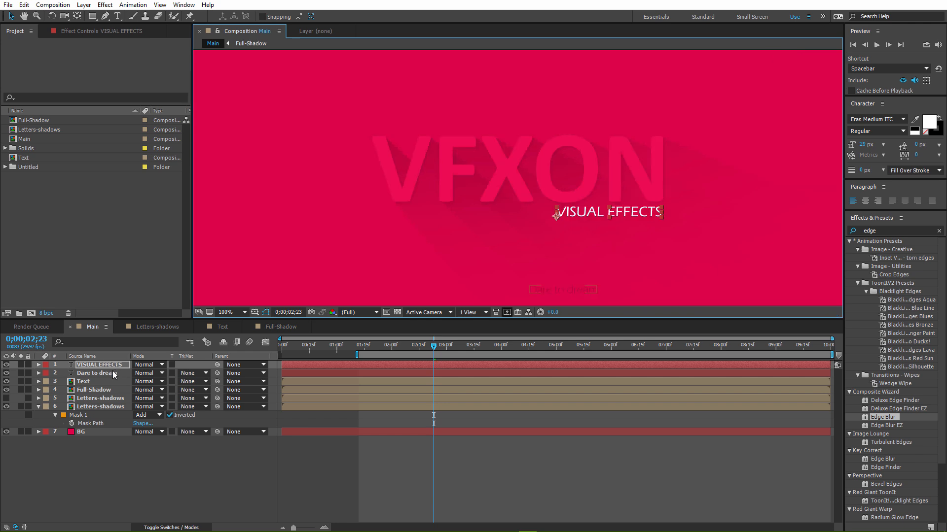
- Nudge the VISUAL EFFECTS text slightly to the right to line up its end with the N of VFXON
click(407, 257)
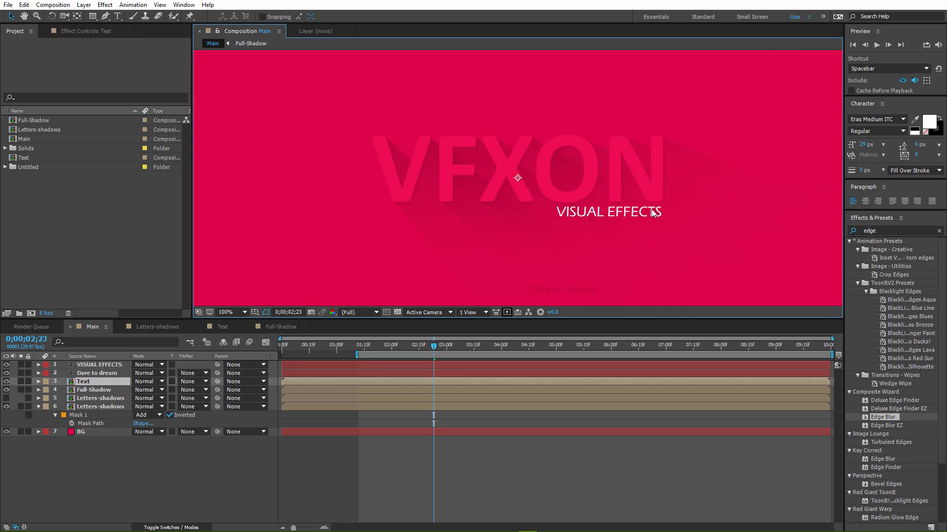
click(94, 366)
click(439, 247)
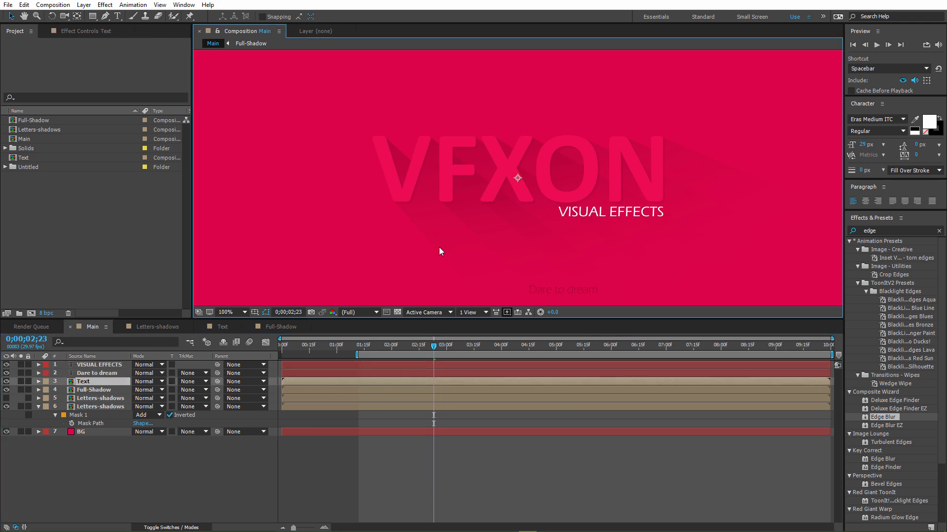
click(86, 365)
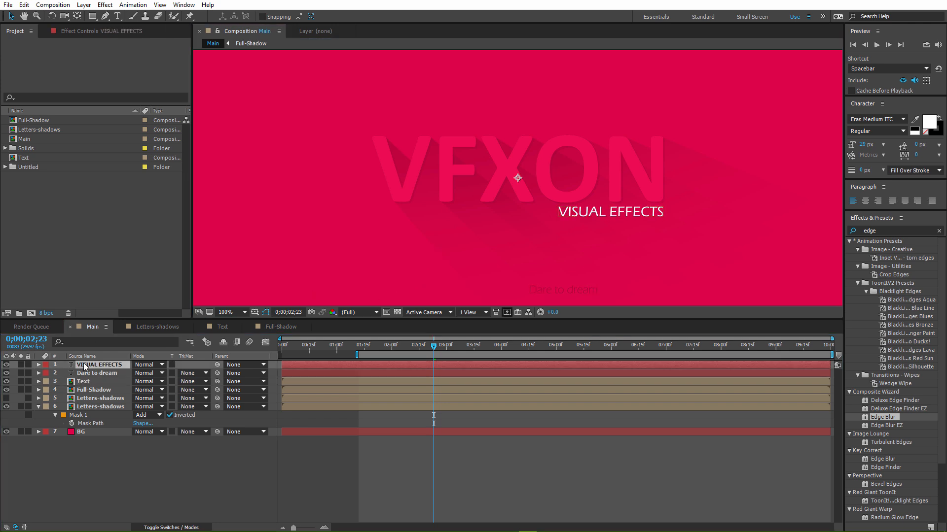
click(326, 257)
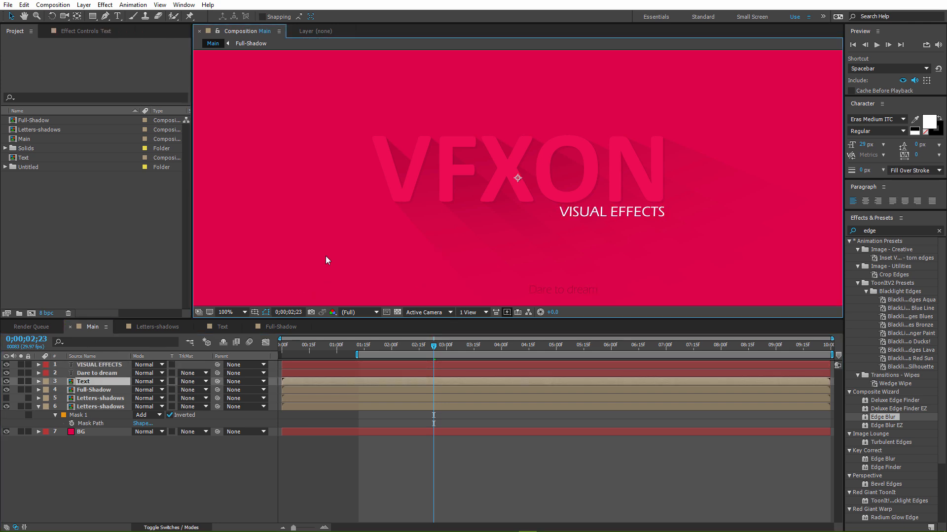
- Move the "Dare to dream" text directly beneath VISUAL EFFECTS, near its right end, and check the placement at smaller magnifications
click(85, 374)
drag(570, 293, 644, 230)
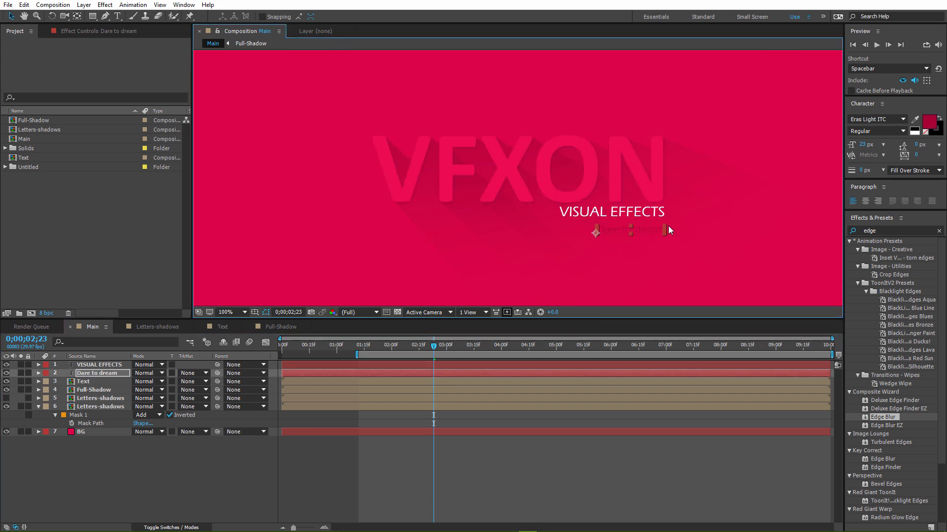
key(Up)
key(Up)
key(Left)
key(Up)
key(Left)
key(Up)
key(Left)
click(700, 237)
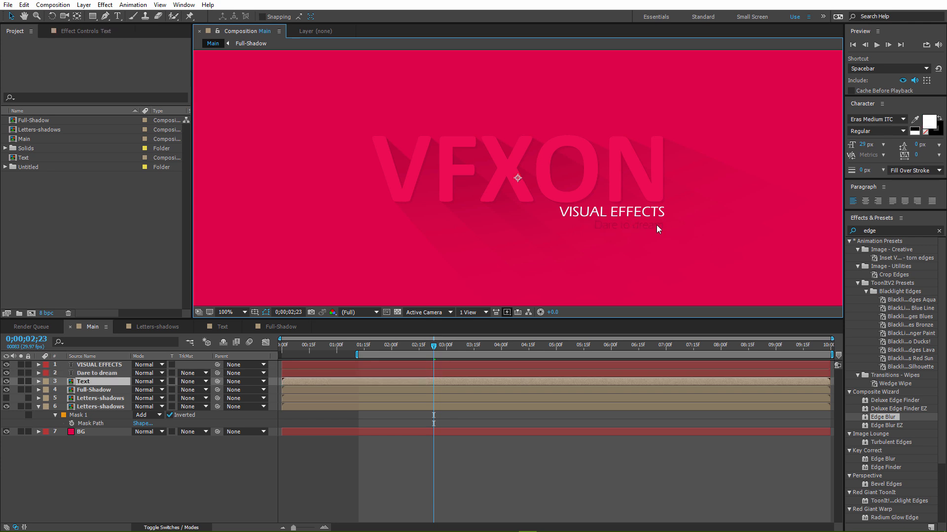
key(comma)
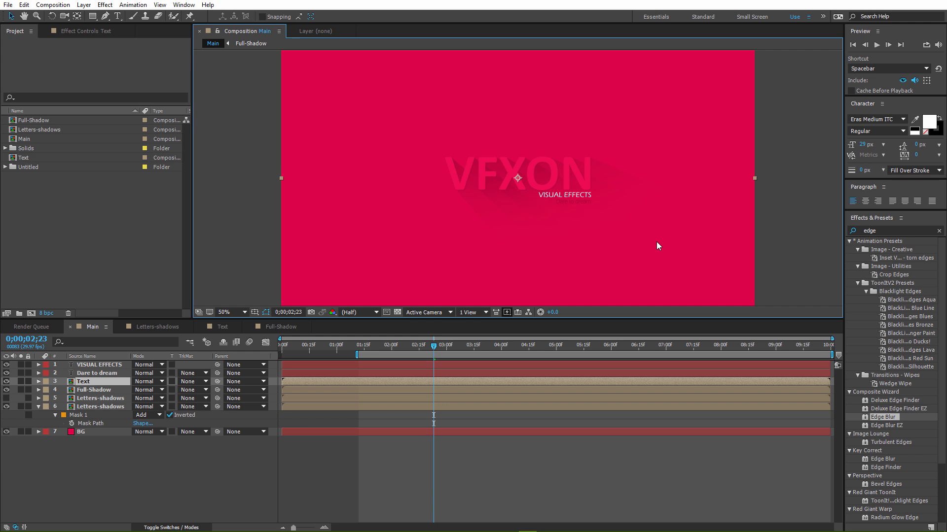
key(comma)
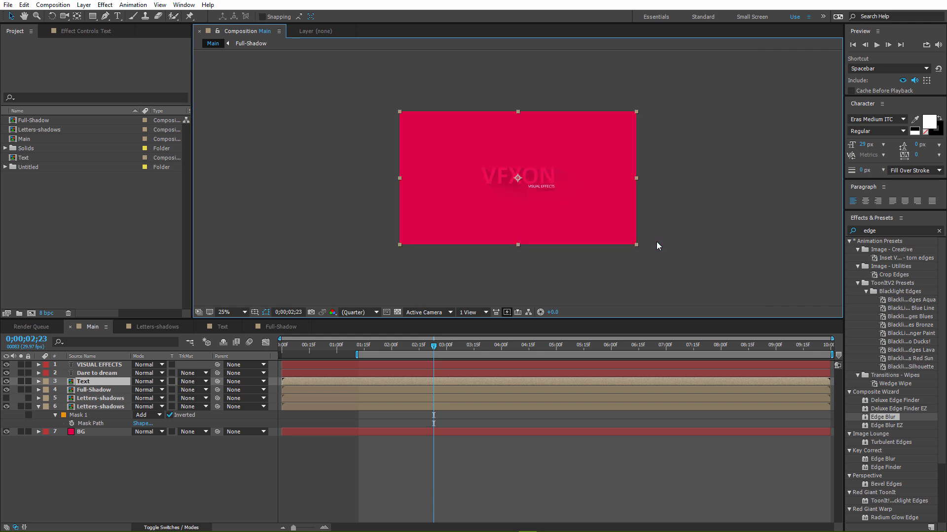
key(period)
- Pre-compose the "Dare to dream" text layer into a new composition named "dare-to-dream"
click(97, 374)
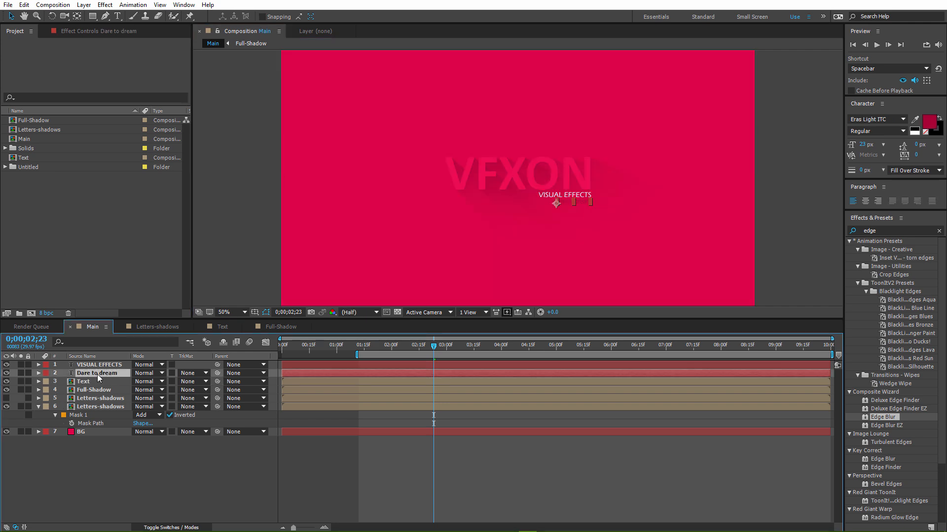
right_click(97, 374)
click(148, 442)
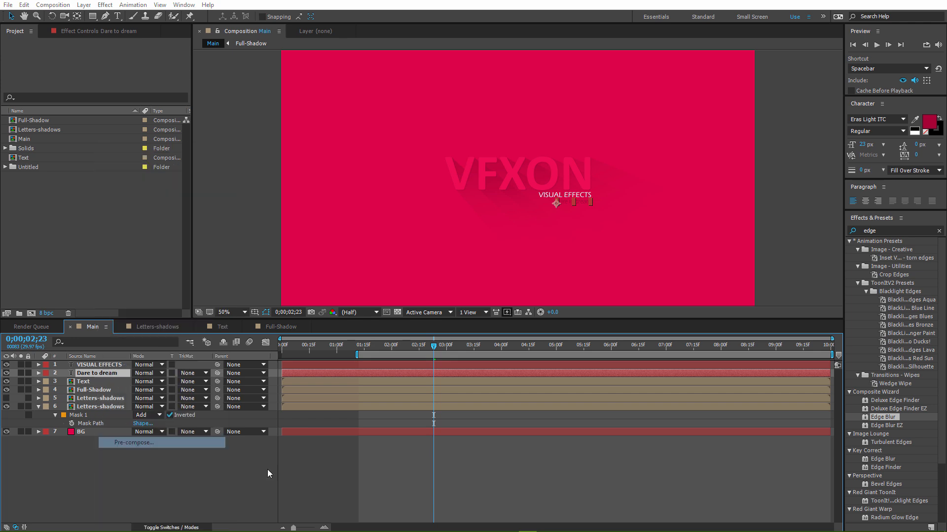
text(dare)
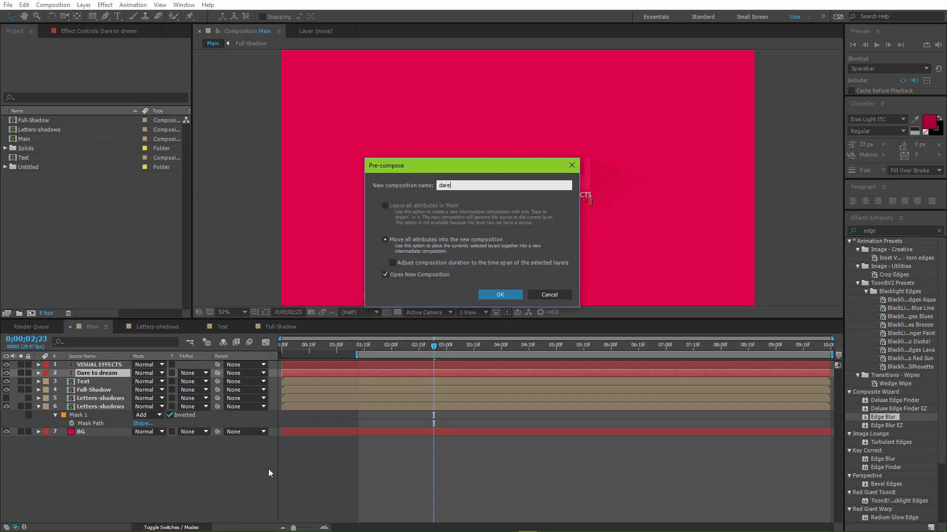
text(-to-dream)
key(Return)
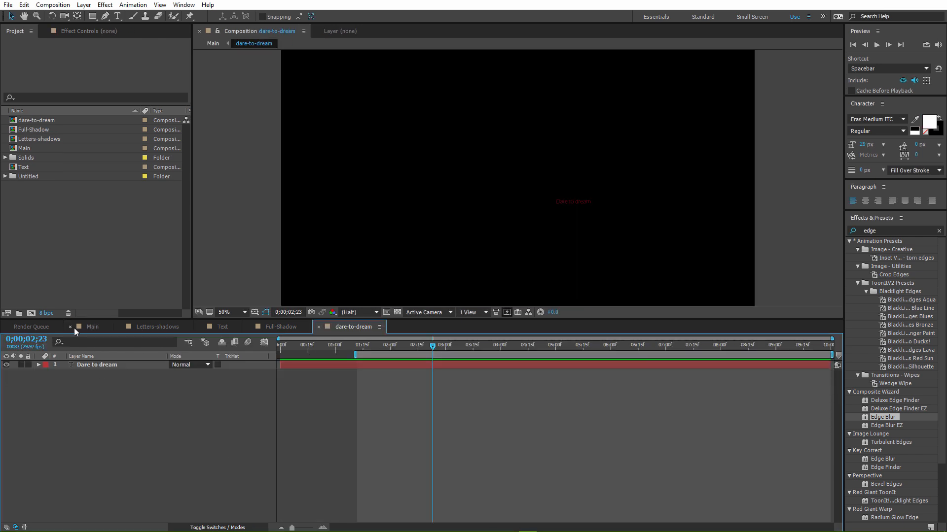
- Pre-compose the VISUAL EFFECTS layer in Main as "Visual-effects" and place it below the dare-to-dream layer in the stack
click(77, 327)
click(94, 365)
right_click(95, 365)
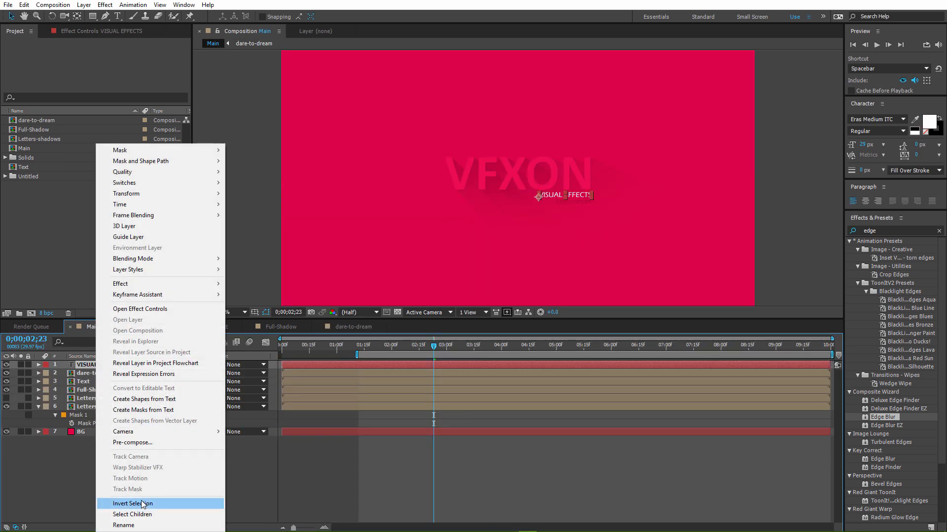
click(135, 442)
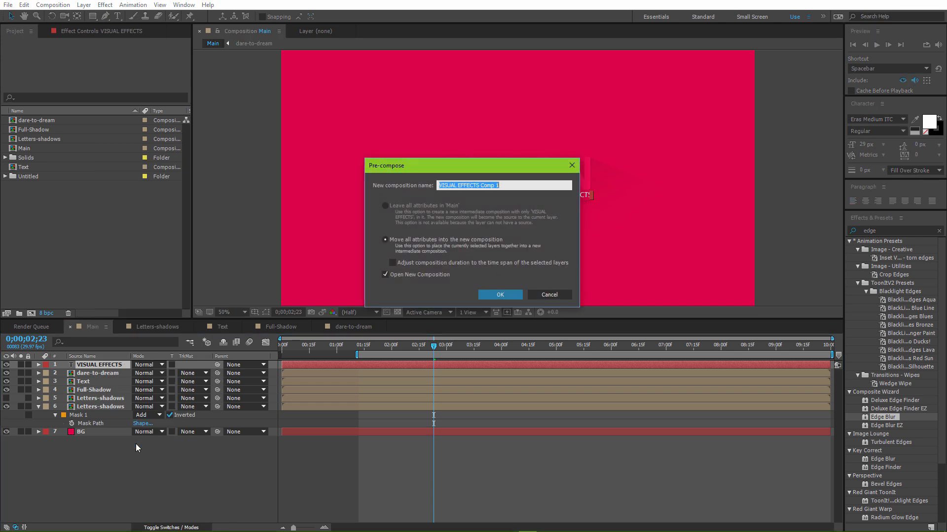
text(Visual-effects)
key(Return)
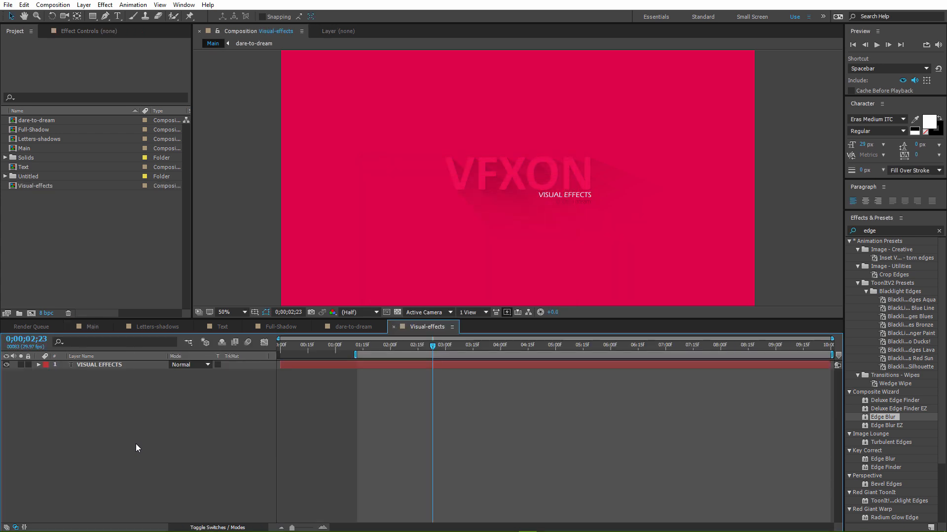
click(92, 327)
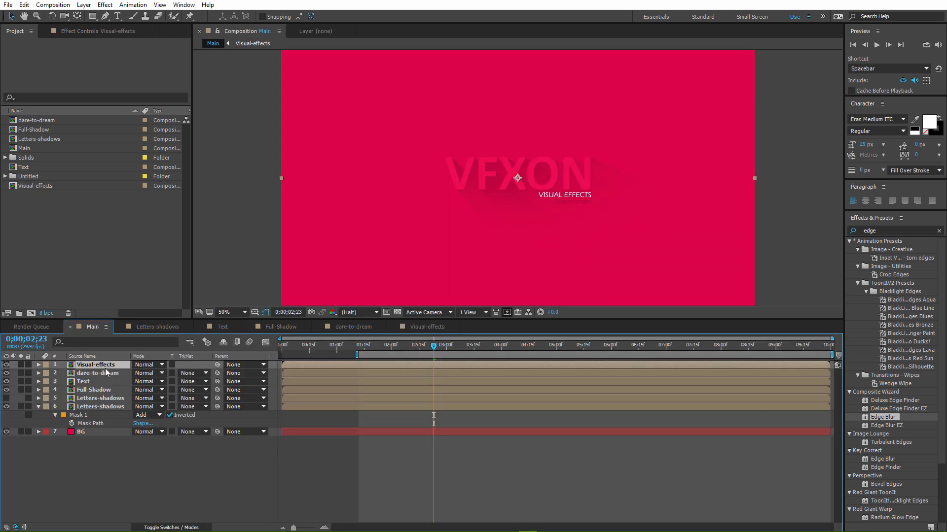
drag(106, 372, 101, 376)
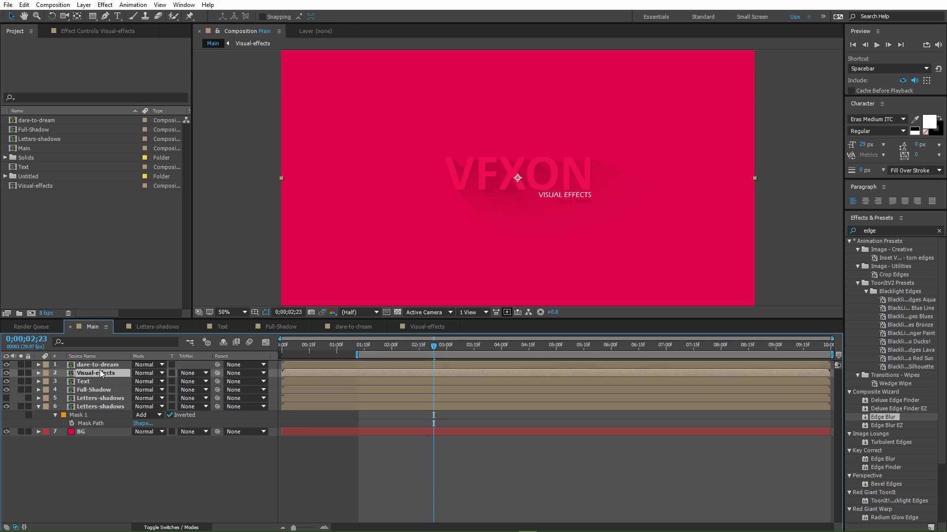
- At 0;00;01;28, add an Opacity keyframe of 0% to the Visual-effects layer
click(387, 346)
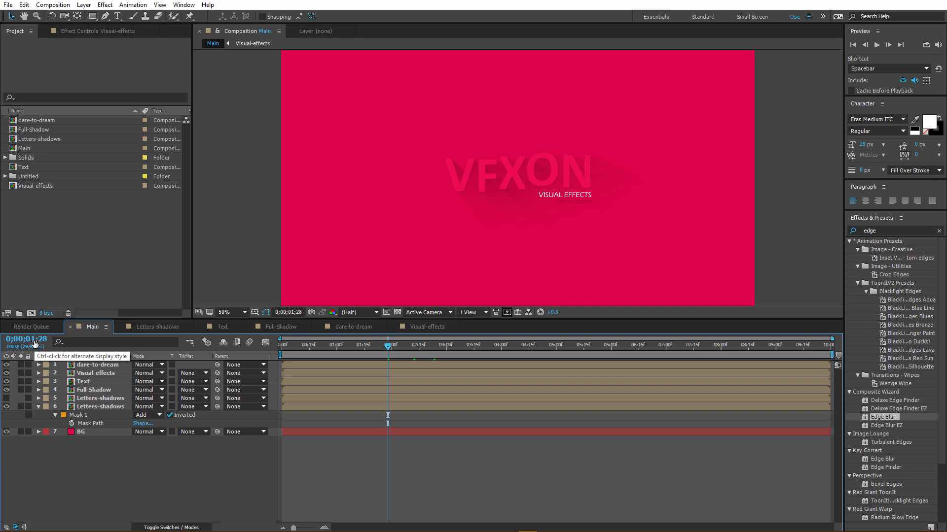
click(74, 373)
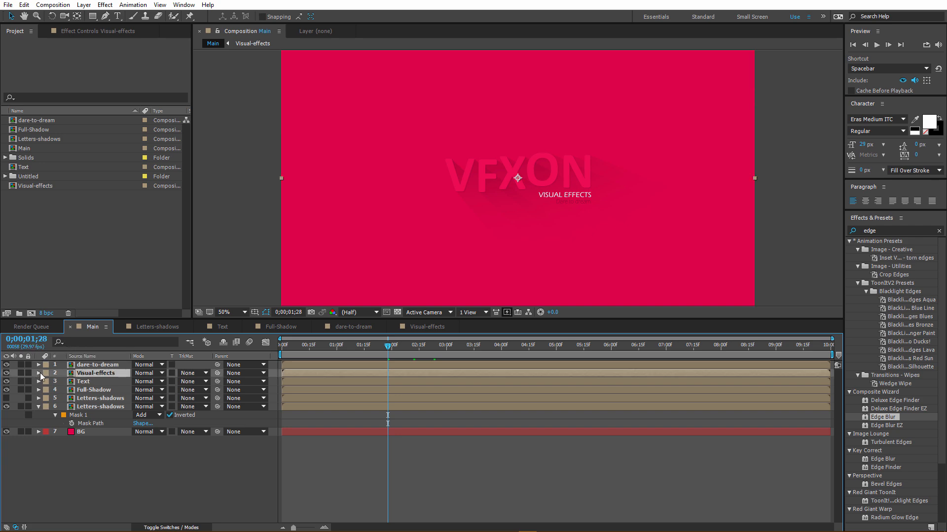
click(39, 373)
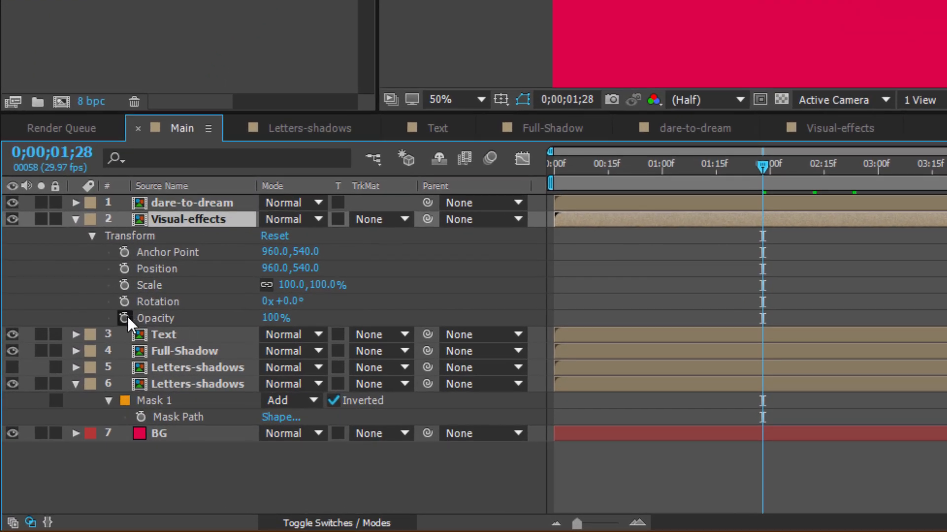
click(124, 318)
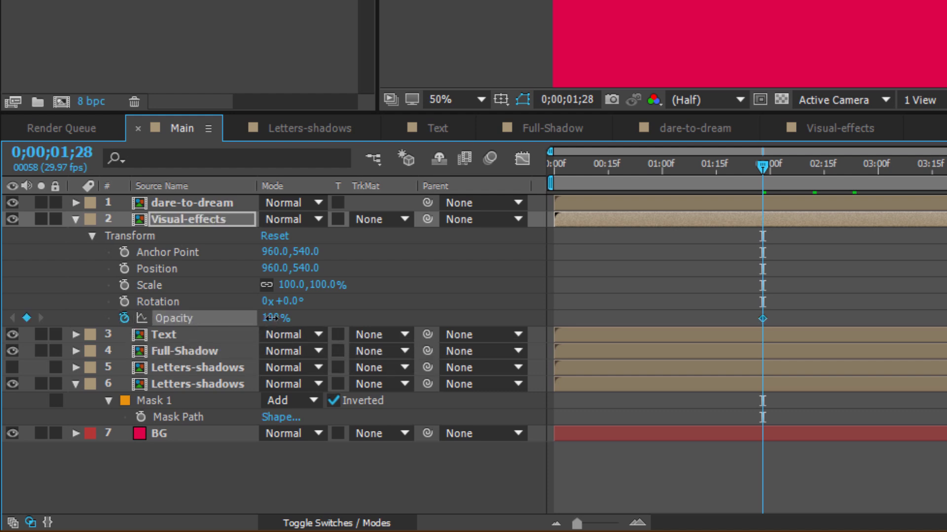
click(275, 318)
text(0)
click(350, 316)
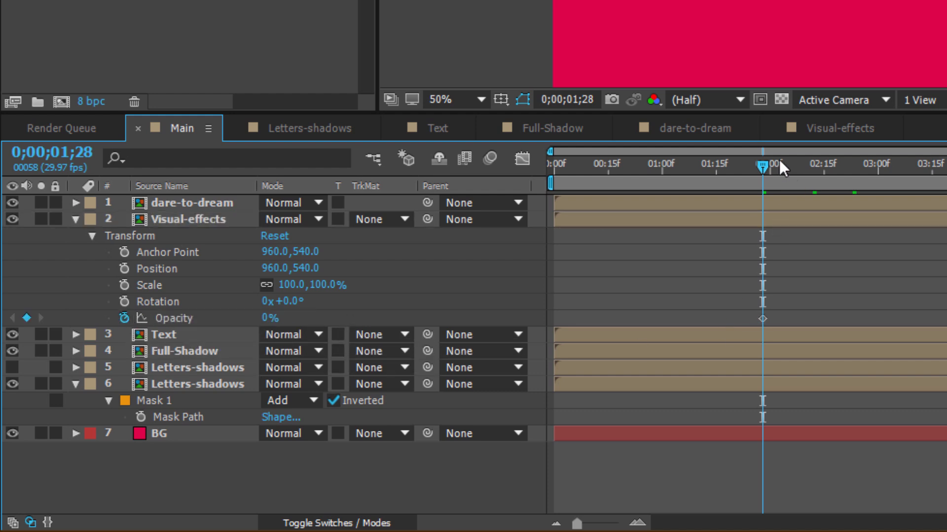
- At 0;00;02;12, set the Visual-effects layer's Opacity to 100% to complete its fade-in
drag(770, 166, 812, 167)
click(265, 318)
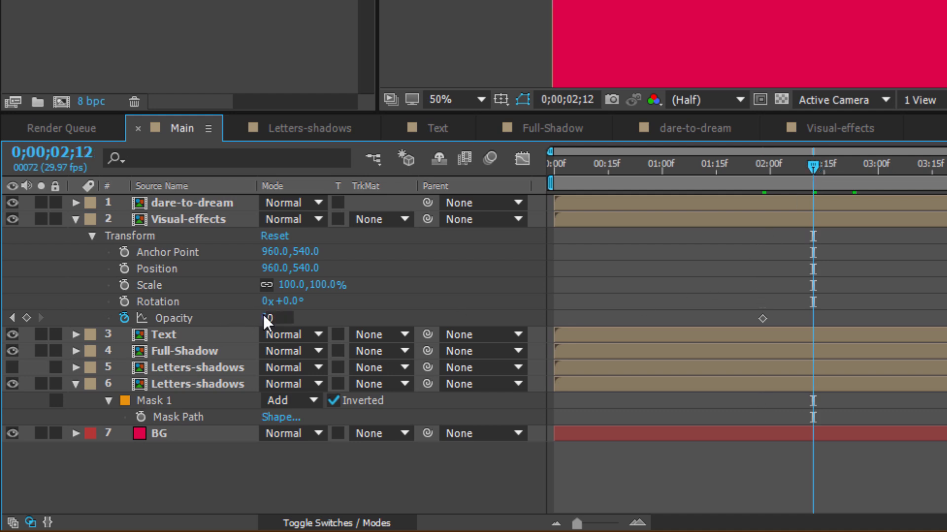
text(100)
key(Return)
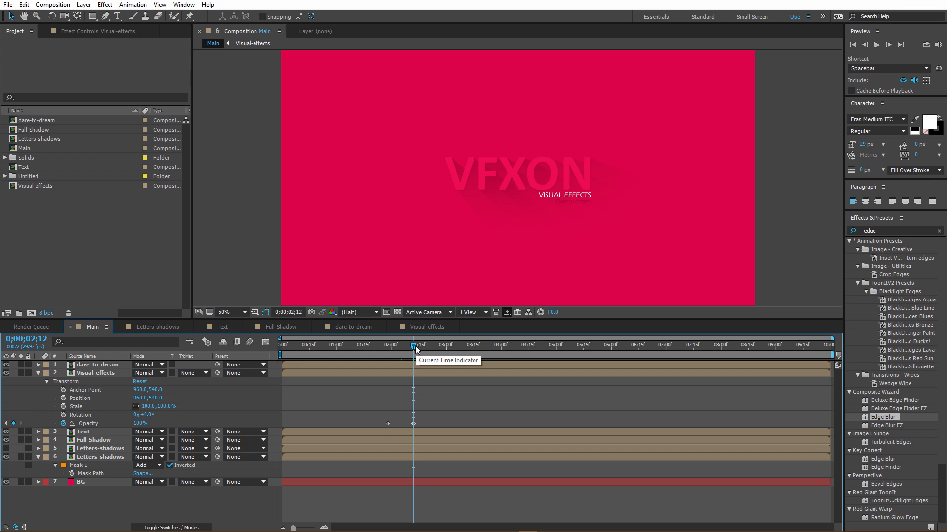
- Fade out the Visual-effects layer with Opacity keyframes of 100% at 0;00;03;24 and 0% at 0;00;04;08
drag(416, 348, 492, 355)
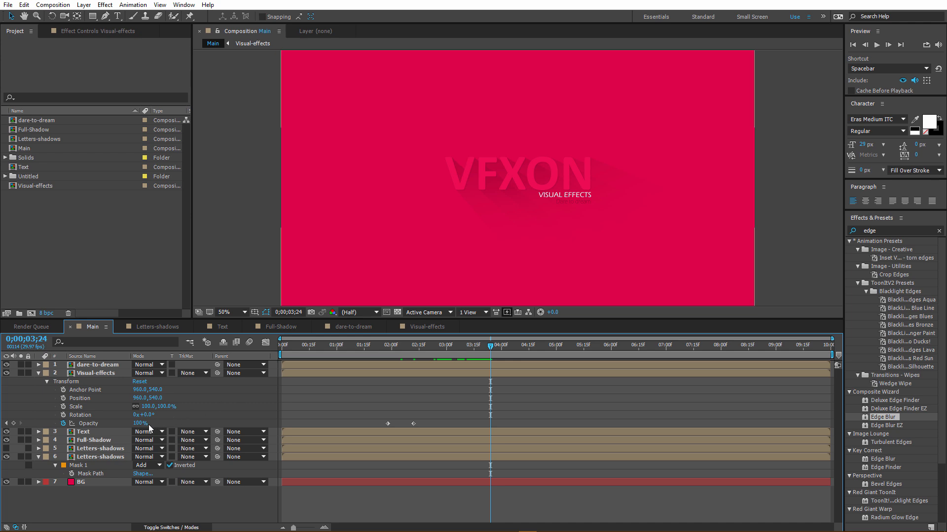
click(14, 424)
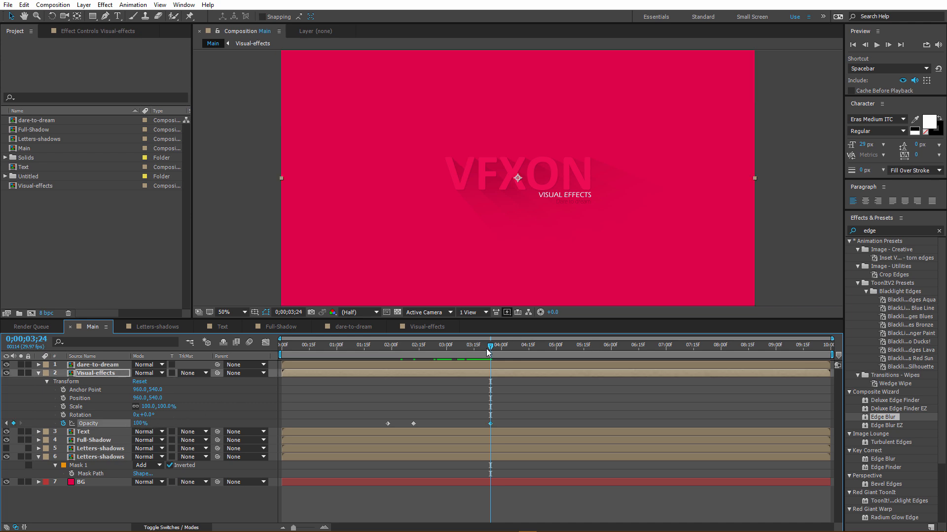
drag(495, 349, 516, 351)
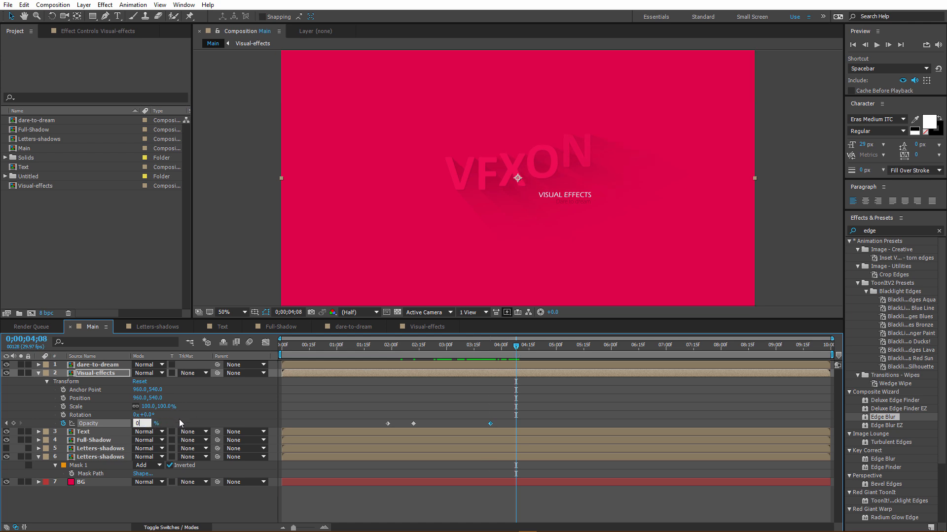
text(0)
click(526, 396)
- Apply Easy Ease to all four Visual-effects Opacity keyframes and show only the layer's keyframed property
drag(530, 424, 386, 426)
right_click(386, 425)
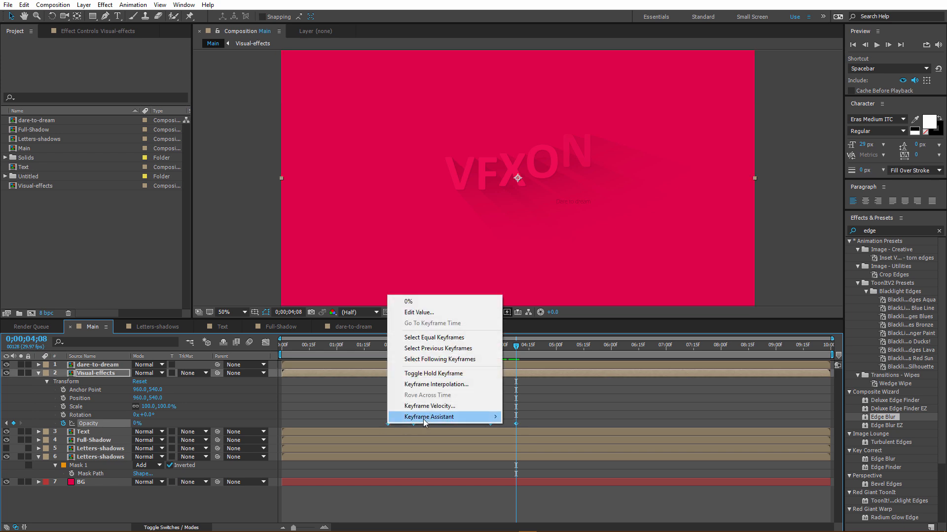
mouse_move(444, 415)
click(541, 439)
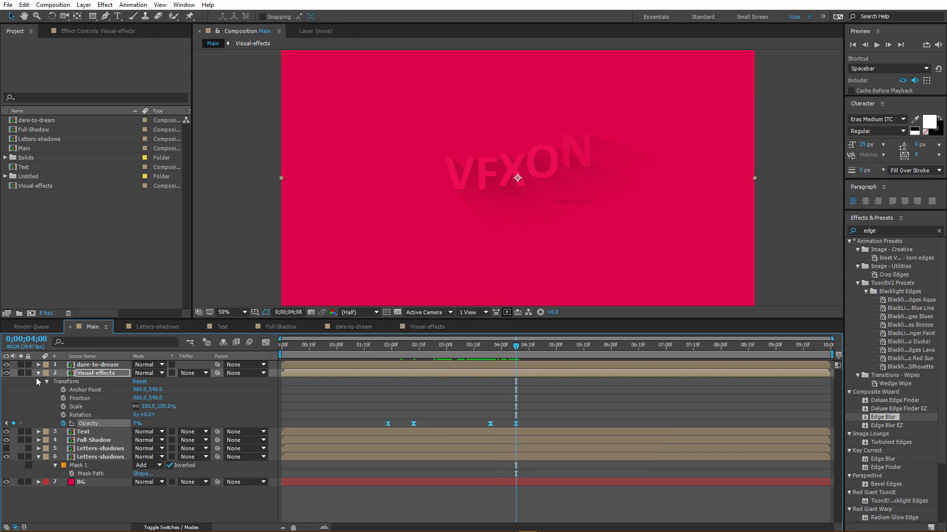
click(86, 376)
key(u)
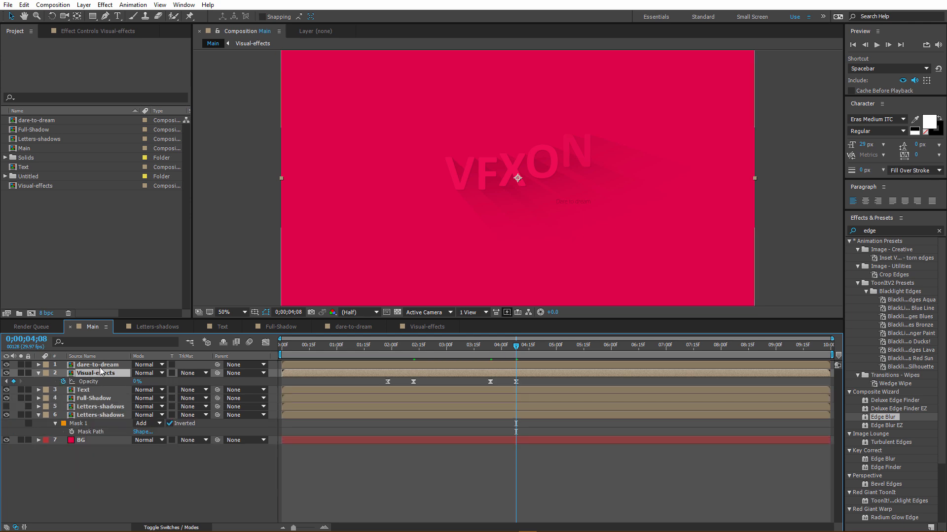
- Draw a narrow upright rectangular mask with the Pen tool on the dare-to-dream layer, just left of its text
click(98, 366)
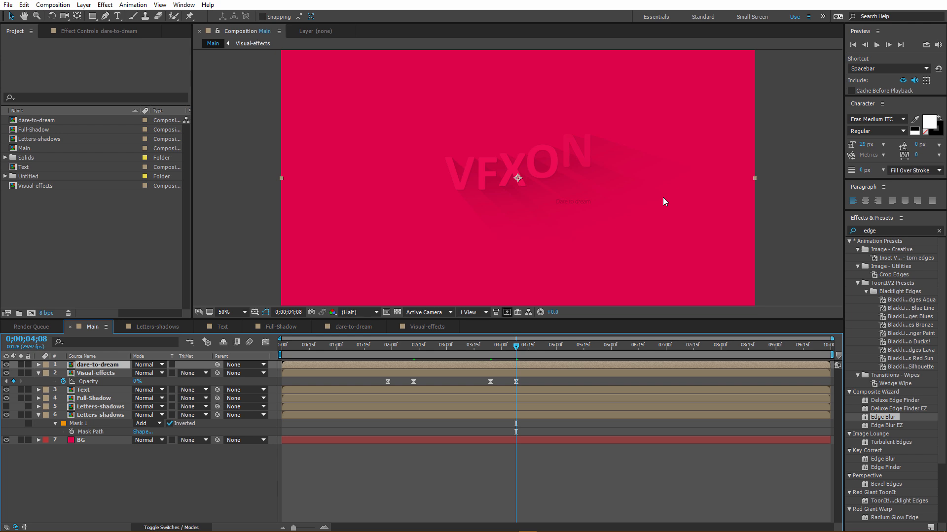
click(105, 17)
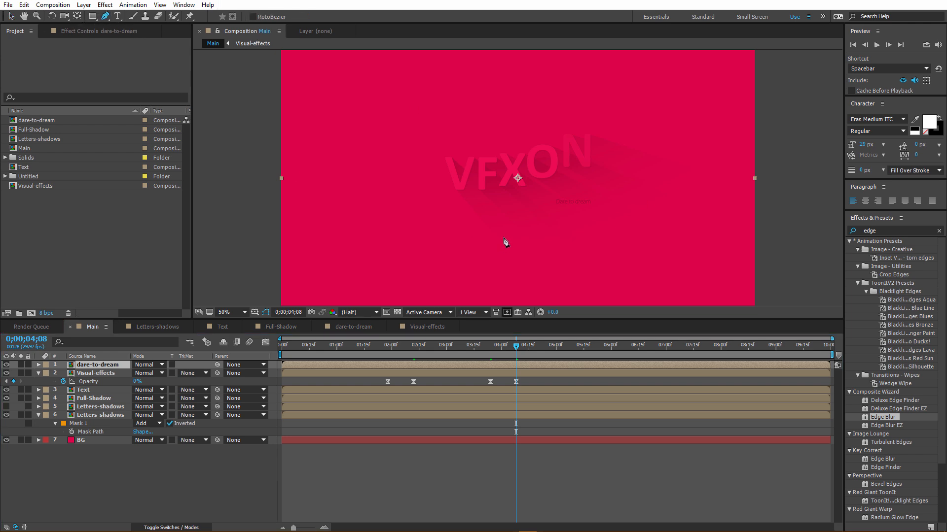
click(534, 180)
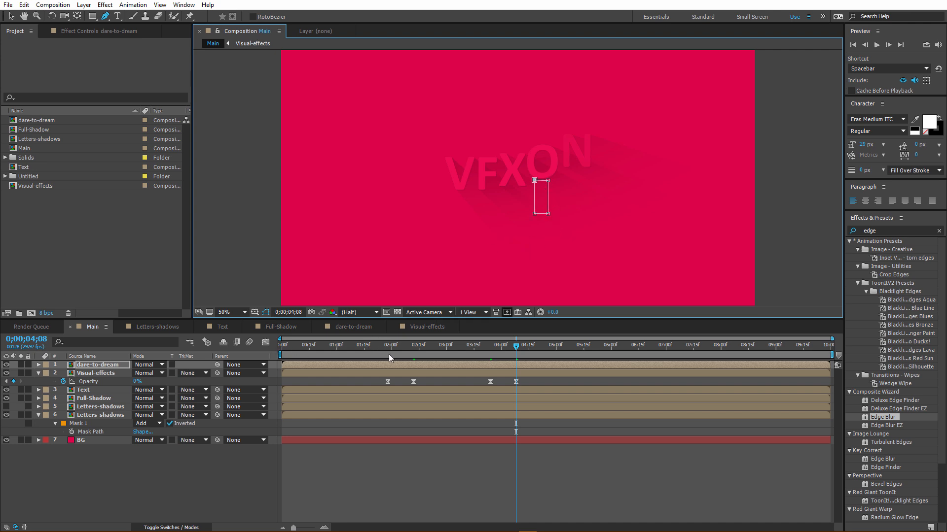
- At 0;00;02;03, add a Mask Path keyframe to the dare-to-dream layer's mask and set its Mask Feather to 81 pixels
drag(377, 347, 398, 351)
key(period)
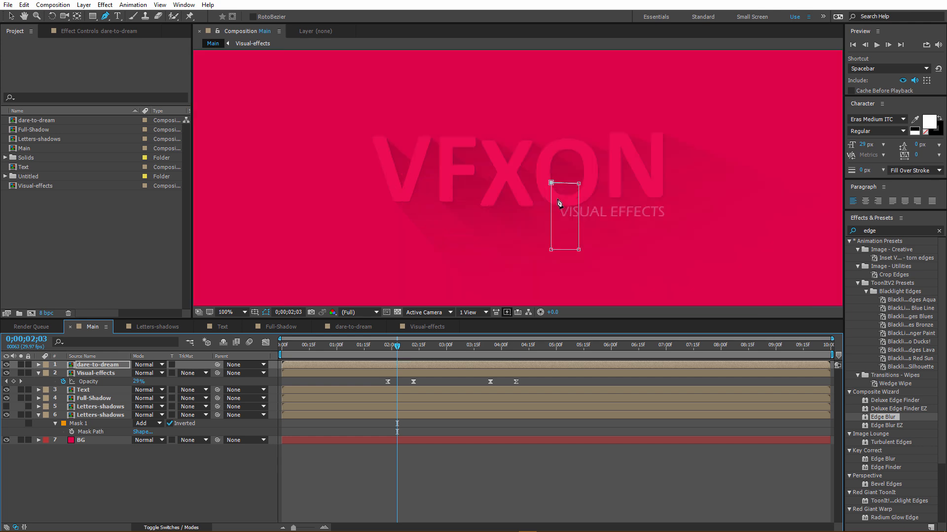
key(v)
click(79, 368)
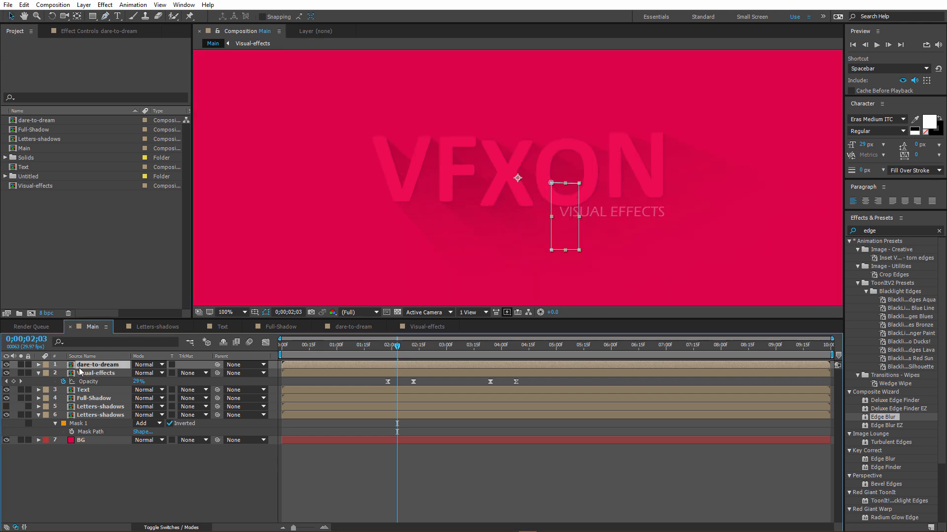
key(m)
click(55, 373)
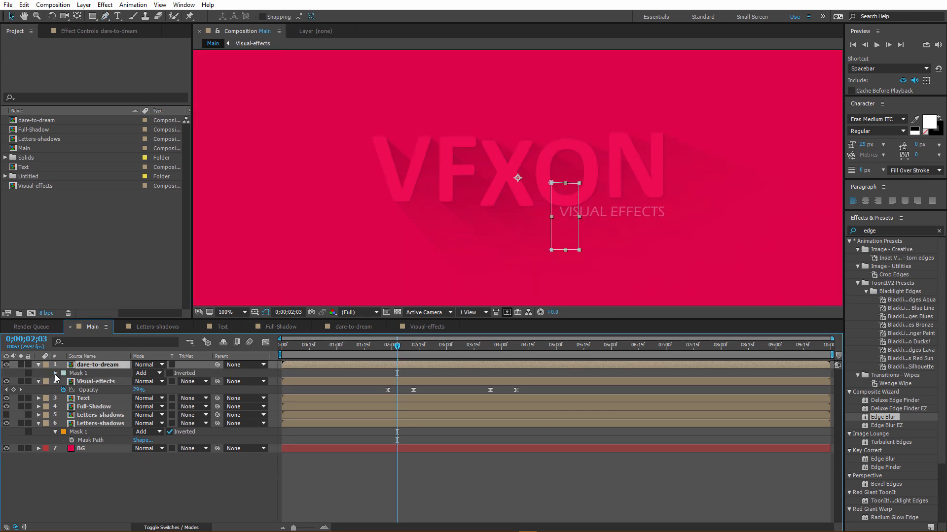
click(54, 374)
click(71, 381)
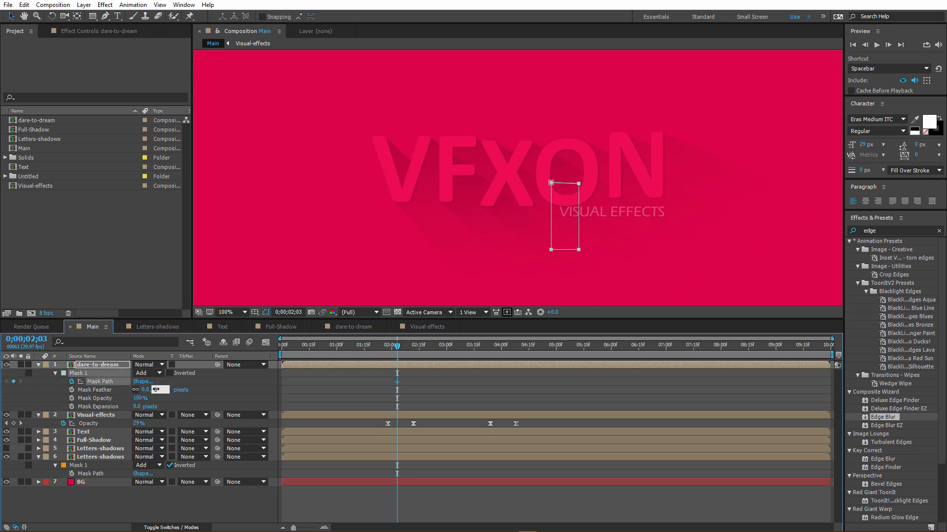
text(81)
key(Return)
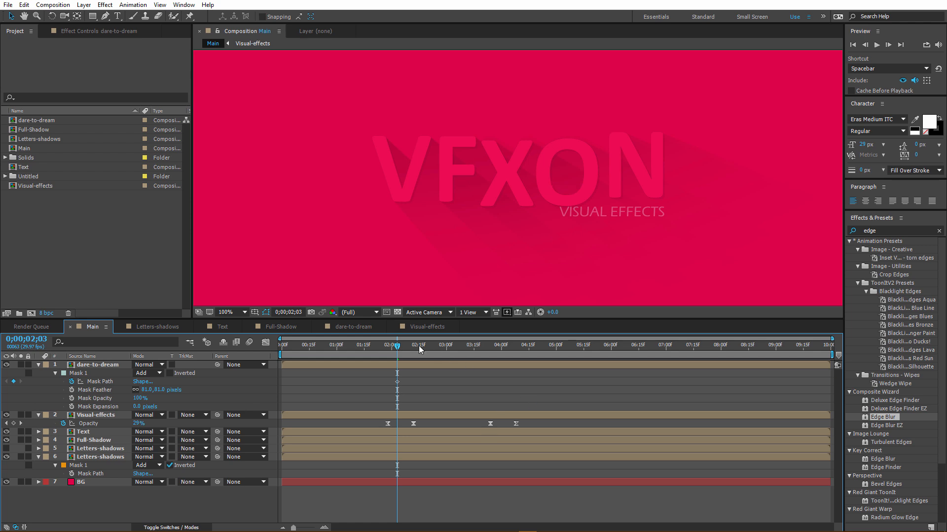
- At 0;00;02;29, nudge the whole dare-to-dream mask rightward until its right edge lies just past the end of the tagline
drag(397, 348, 445, 348)
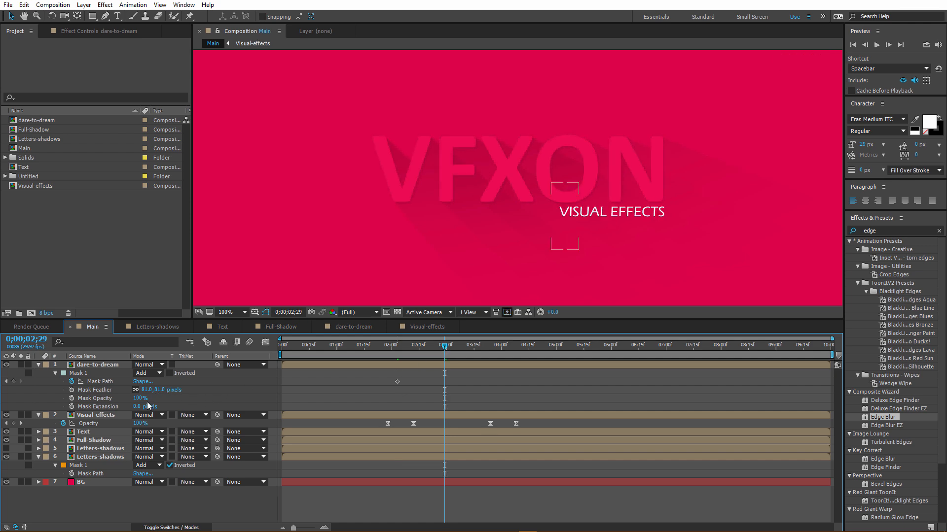
click(25, 35)
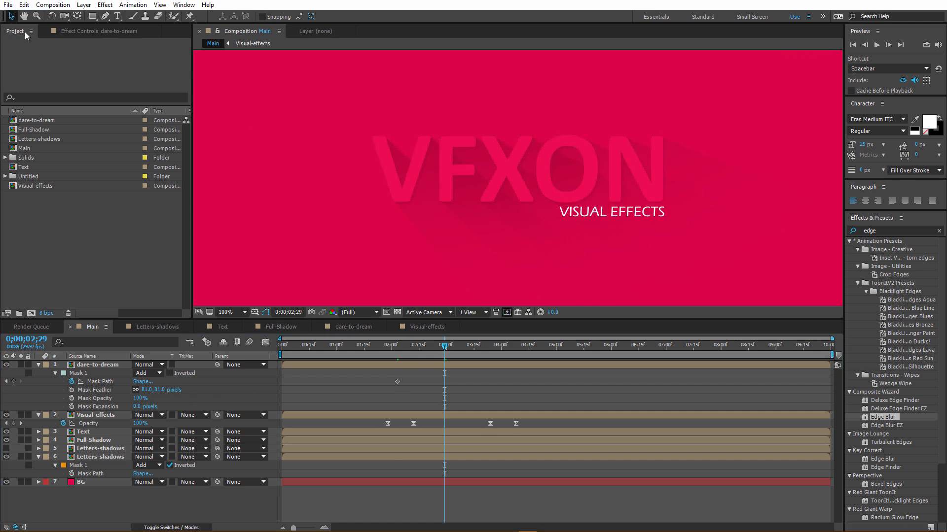
click(90, 371)
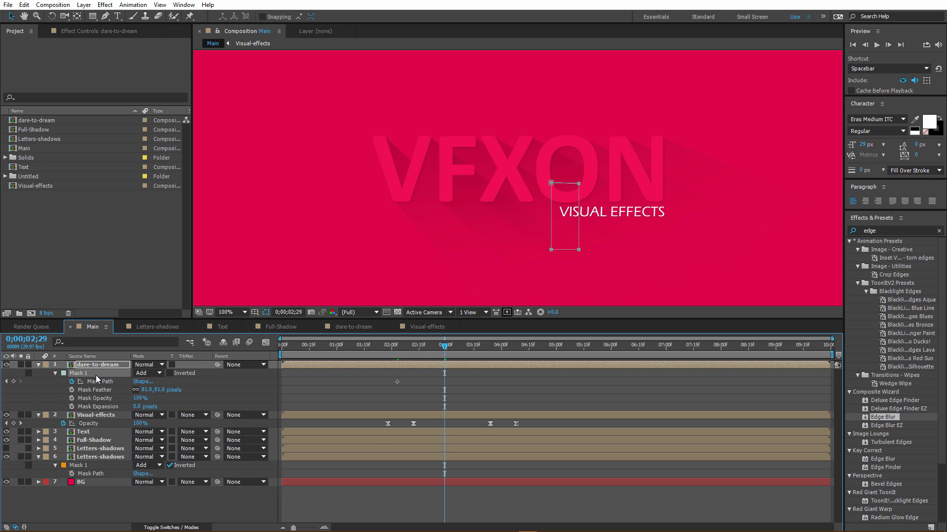
key(Right)
key(Right)
key(Right)
key(Right)
key(Right)
key(Right)
key(Right)
key(Right)
key(Right)
key(Right)
key(Right)
key(Right)
key(Right)
key(Right)
key(Right)
key(Right)
key(Right)
key(Right)
key(Right)
key(Right)
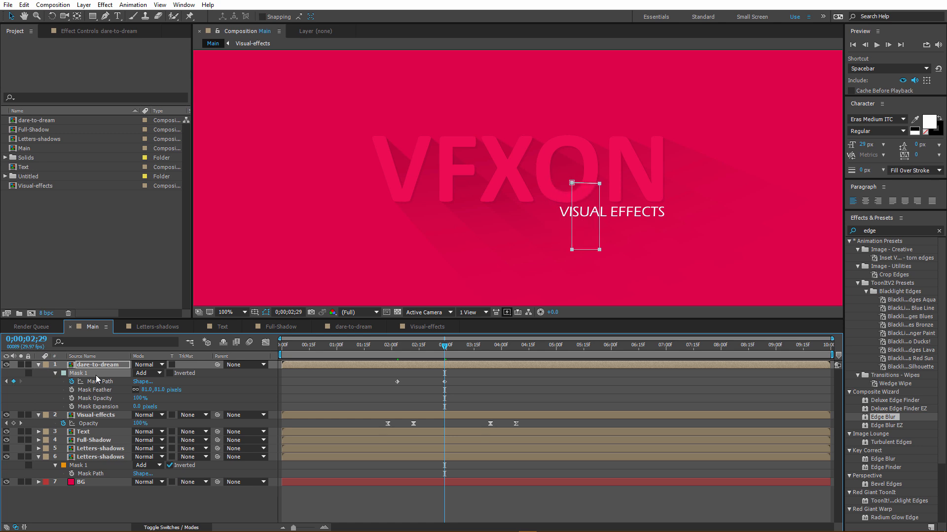
key(Right)
key(Right)
key(Right)
key(Right)
key(Right)
key(Right)
key(Right)
key(Right)
key(Right)
key(Right)
key(Right)
key(Right)
key(Right)
key(Right)
key(Right)
key(Right)
key(Right)
key(Right)
key(Right)
key(Right)
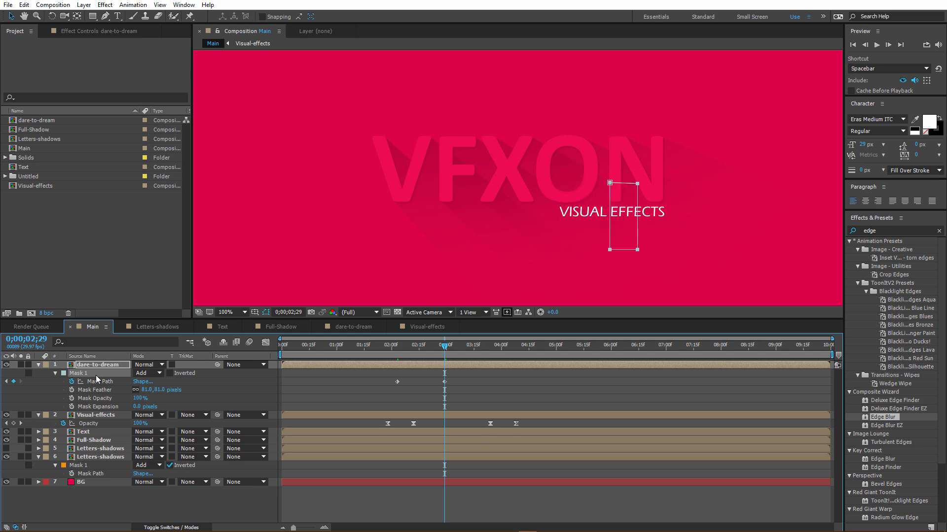
key(Right)
key(Right)
key(Right)
key(Right)
key(Right)
key(Right)
key(Right)
key(Right)
key(Right)
key(Right)
key(Right)
key(Right)
key(Right)
key(Right)
key(Right)
key(Right)
key(Right)
key(Right)
key(Right)
key(Right)
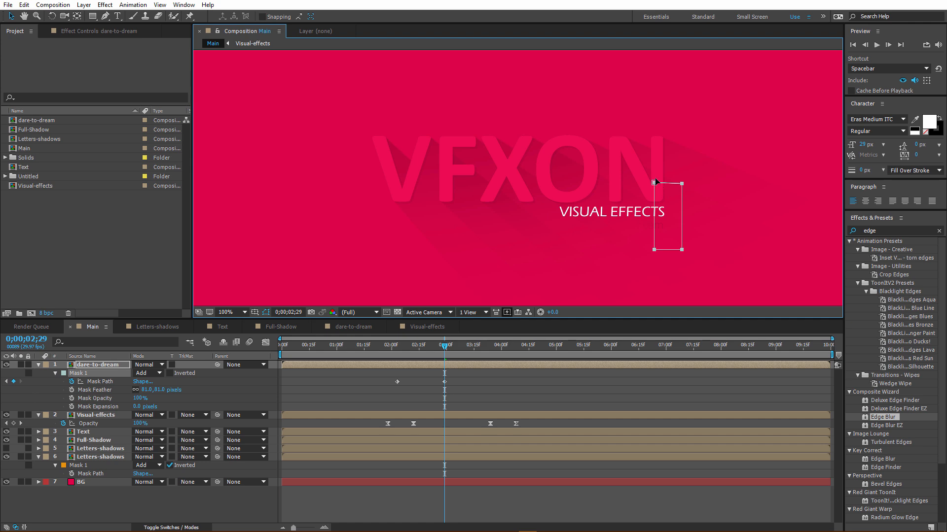
- Extend the mask's two left vertices leftward to enclose the Dare to dream text, and hold this shape with a Mask Path keyframe at 0;00;04;04
drag(654, 184, 518, 193)
drag(654, 249, 567, 250)
drag(518, 194, 573, 197)
drag(396, 346, 511, 353)
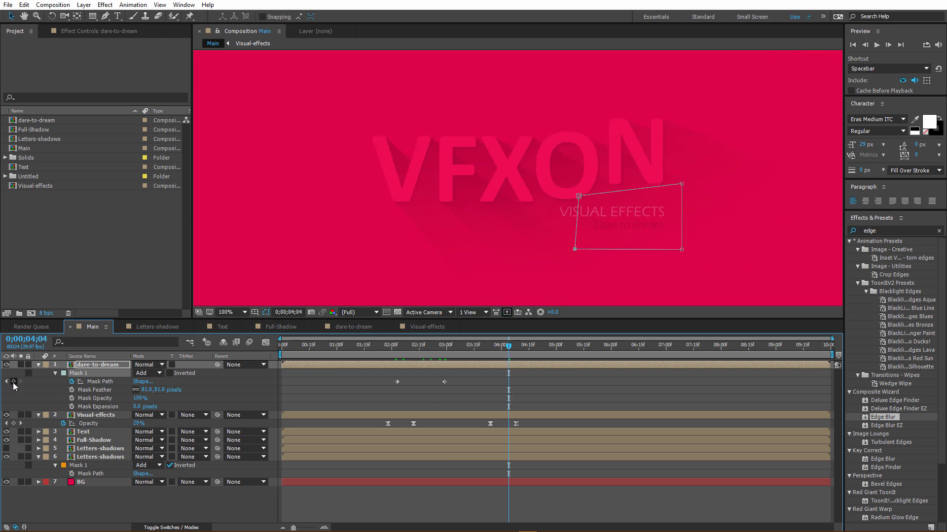
click(13, 381)
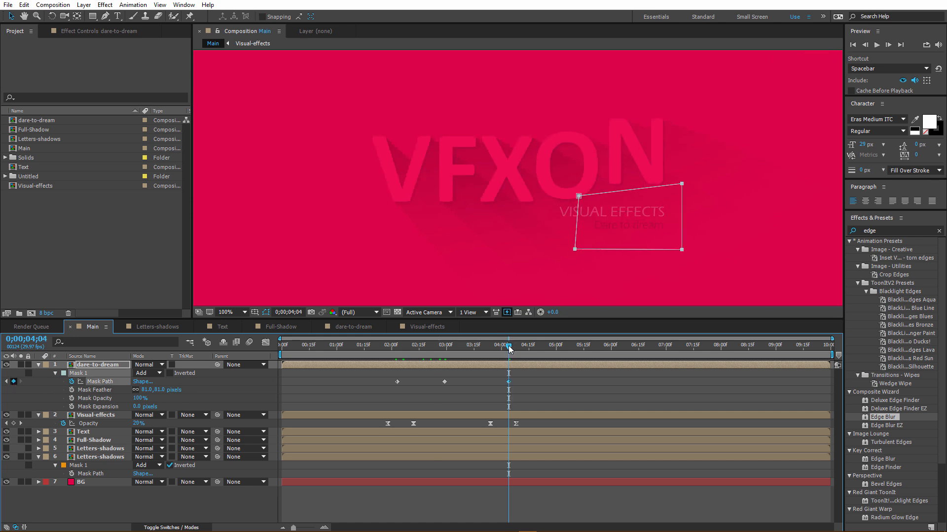
- At 0;00;04;23, move the mask's two left vertices close to its right edge, collapsing it to a thin strip past the text
drag(509, 350, 544, 351)
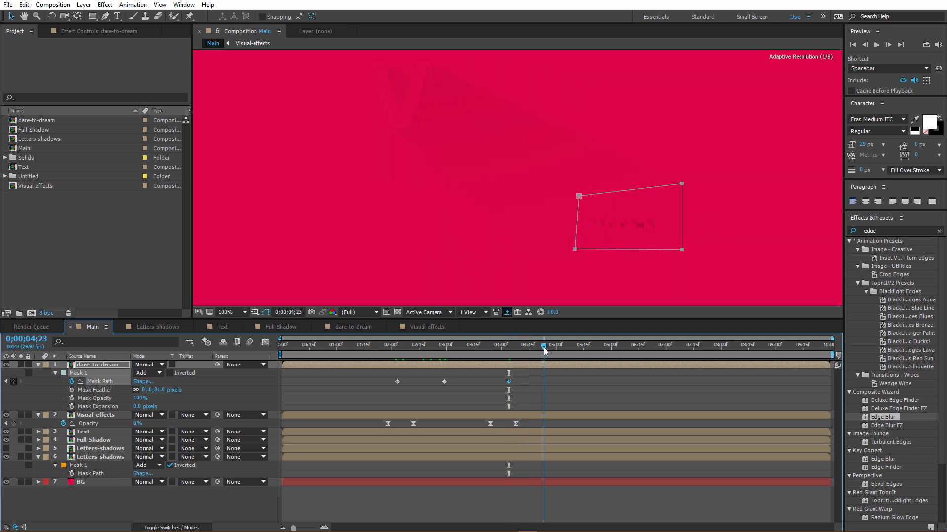
click(569, 177)
click(578, 197)
drag(578, 196, 670, 185)
drag(640, 250, 673, 249)
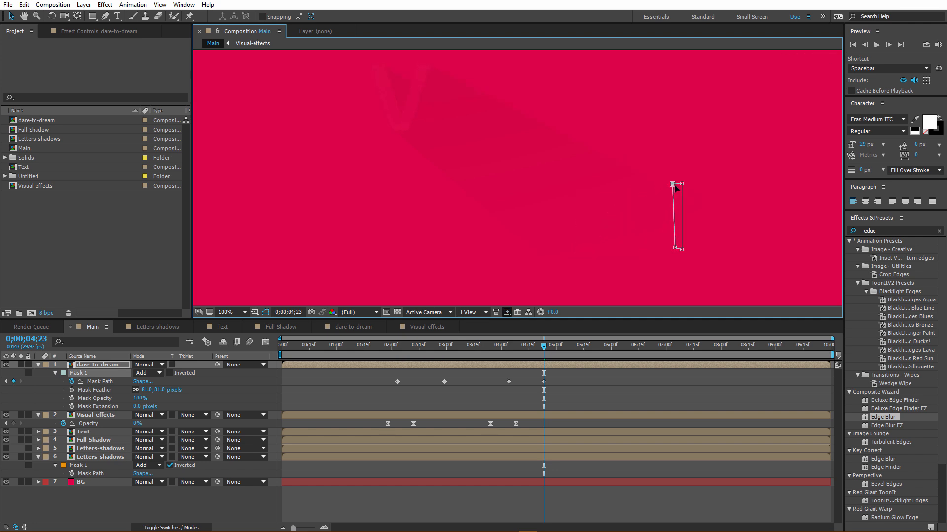
click(715, 188)
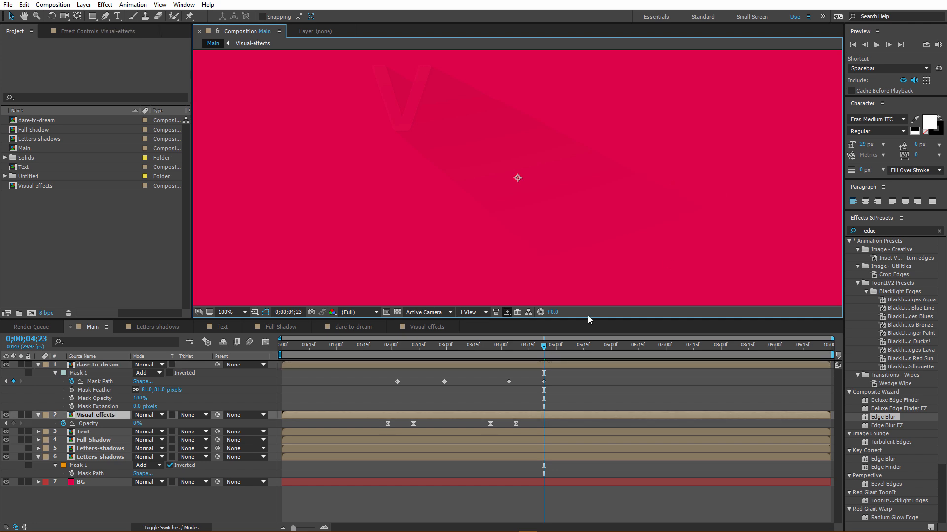
- Apply Easy Ease to all four Mask Path keyframes and show only the dare-to-dream layer's keyframed property
drag(549, 374, 392, 385)
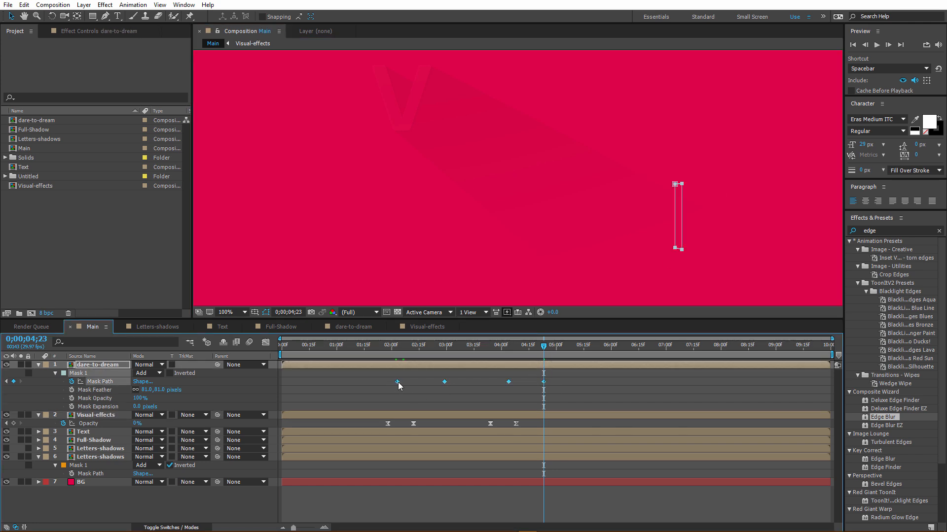
right_click(398, 382)
mouse_move(454, 502)
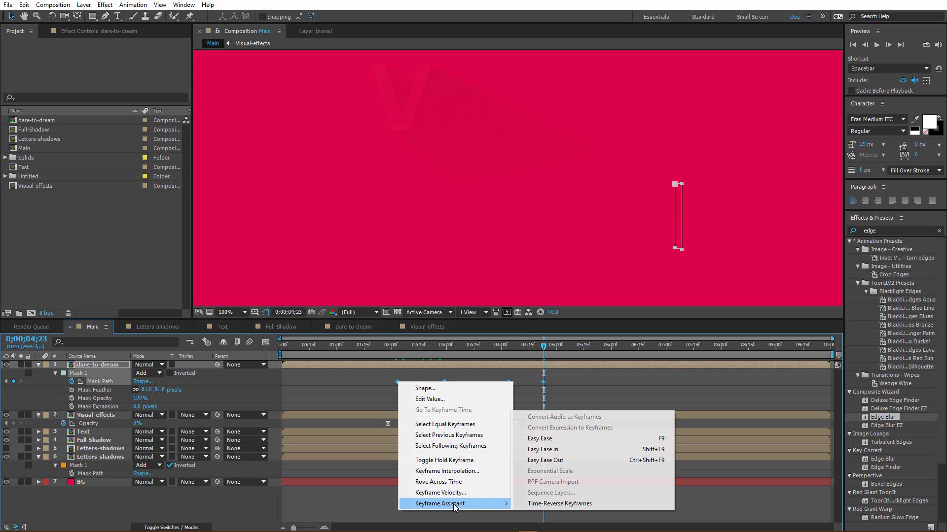
click(541, 442)
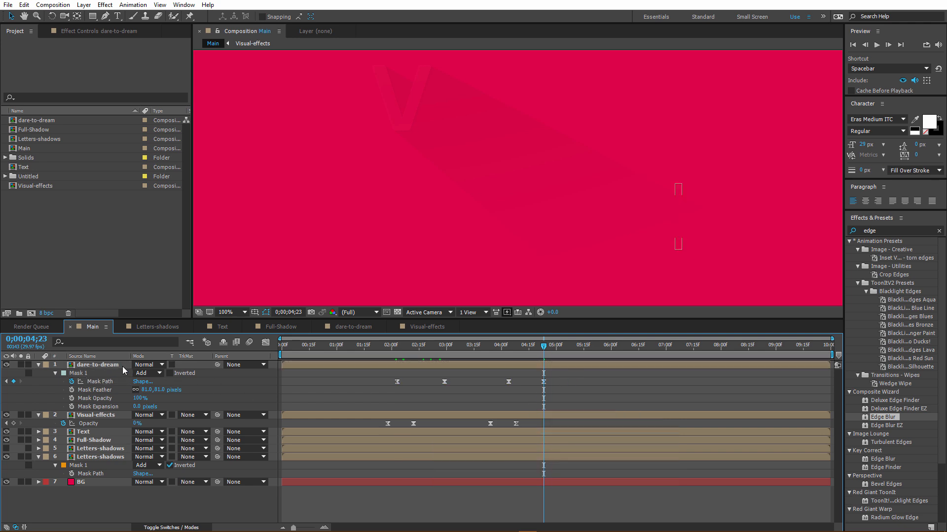
click(106, 366)
key(u)
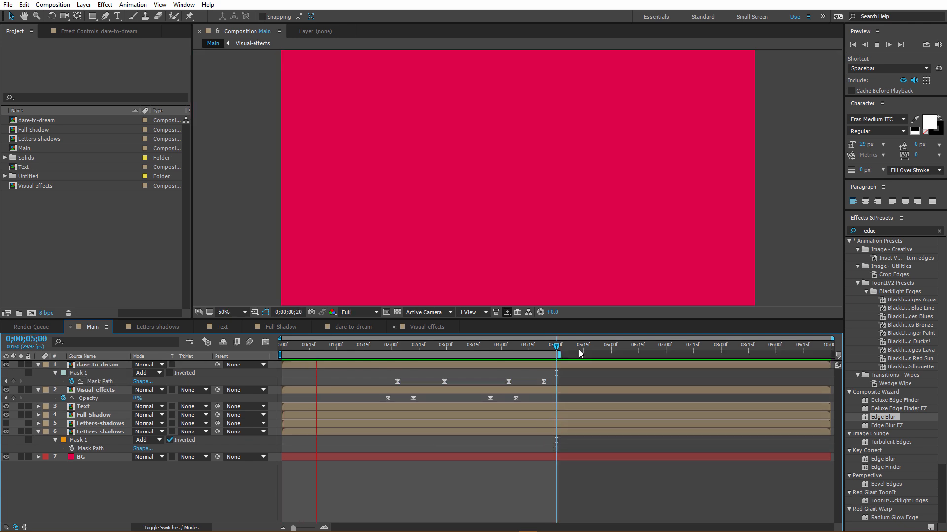